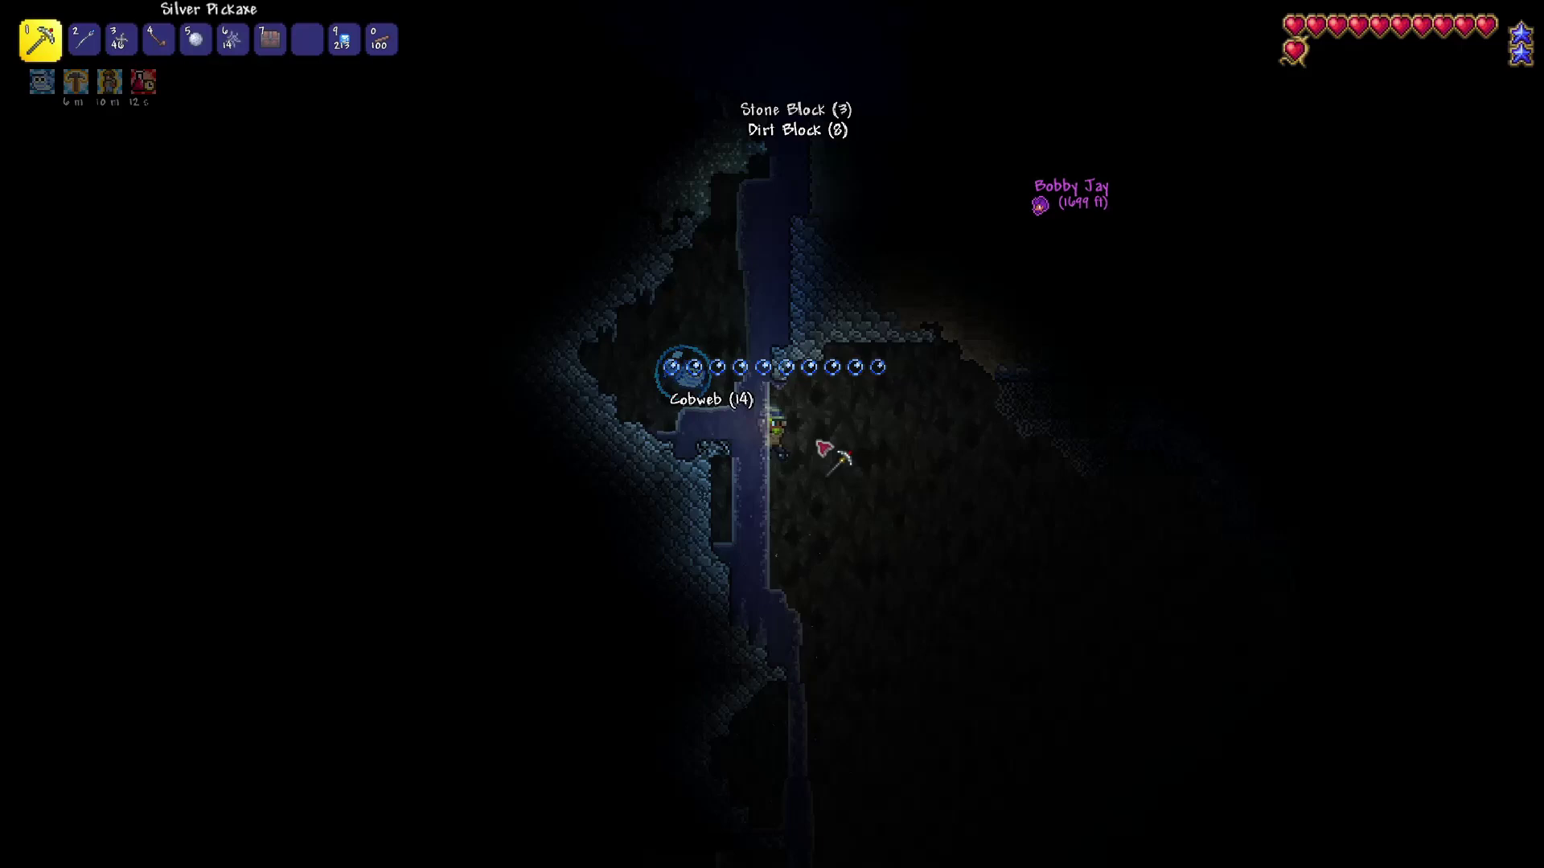
{"action": "key", "text": "d"}
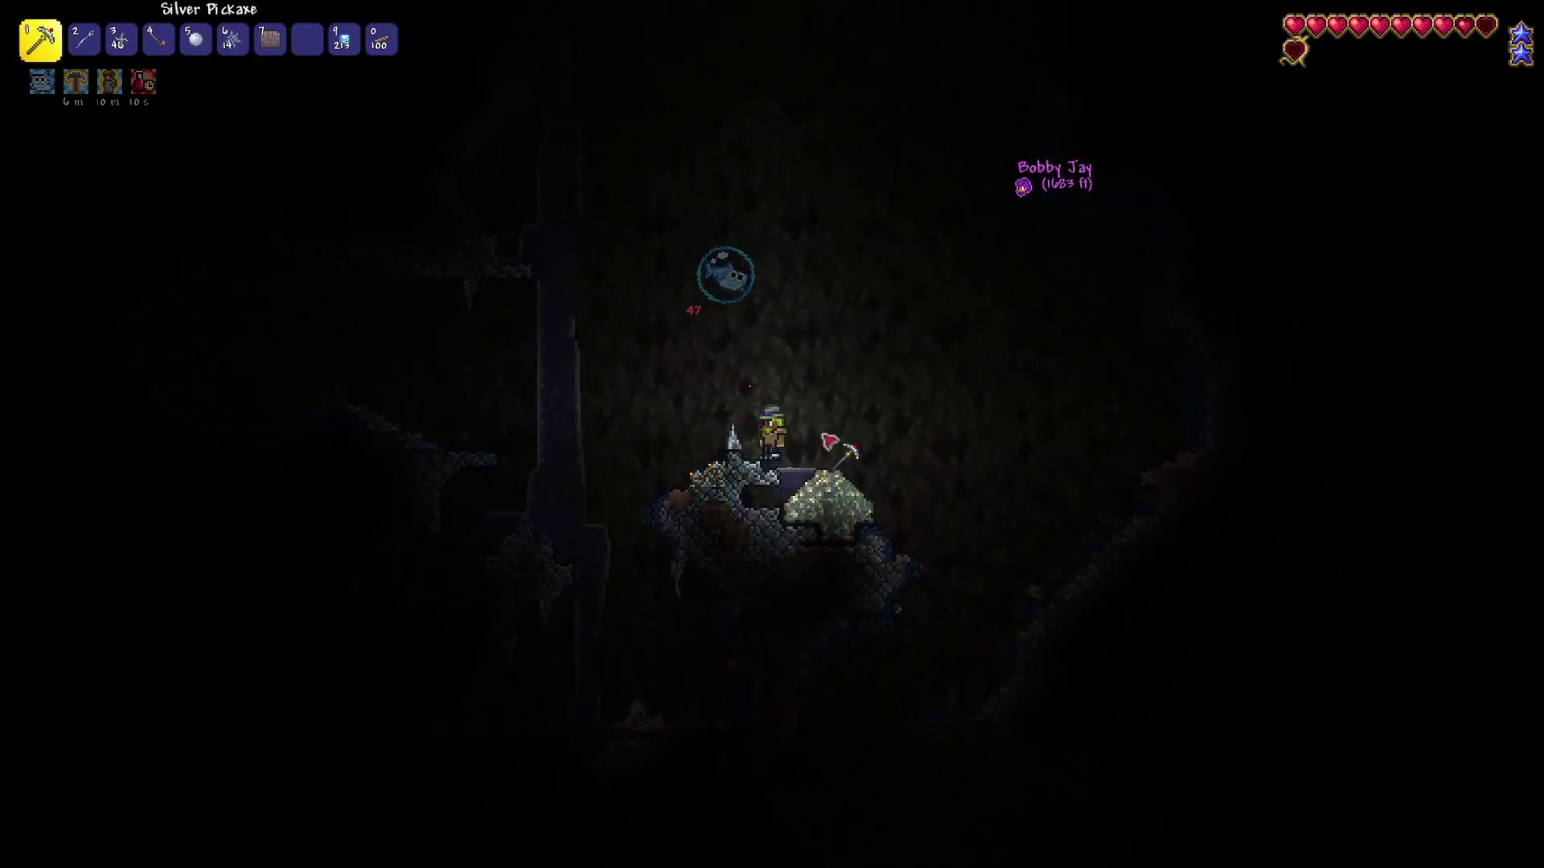
{"action": "key", "text": "a"}
{"action": "left_click", "coordinate": [766, 553]}
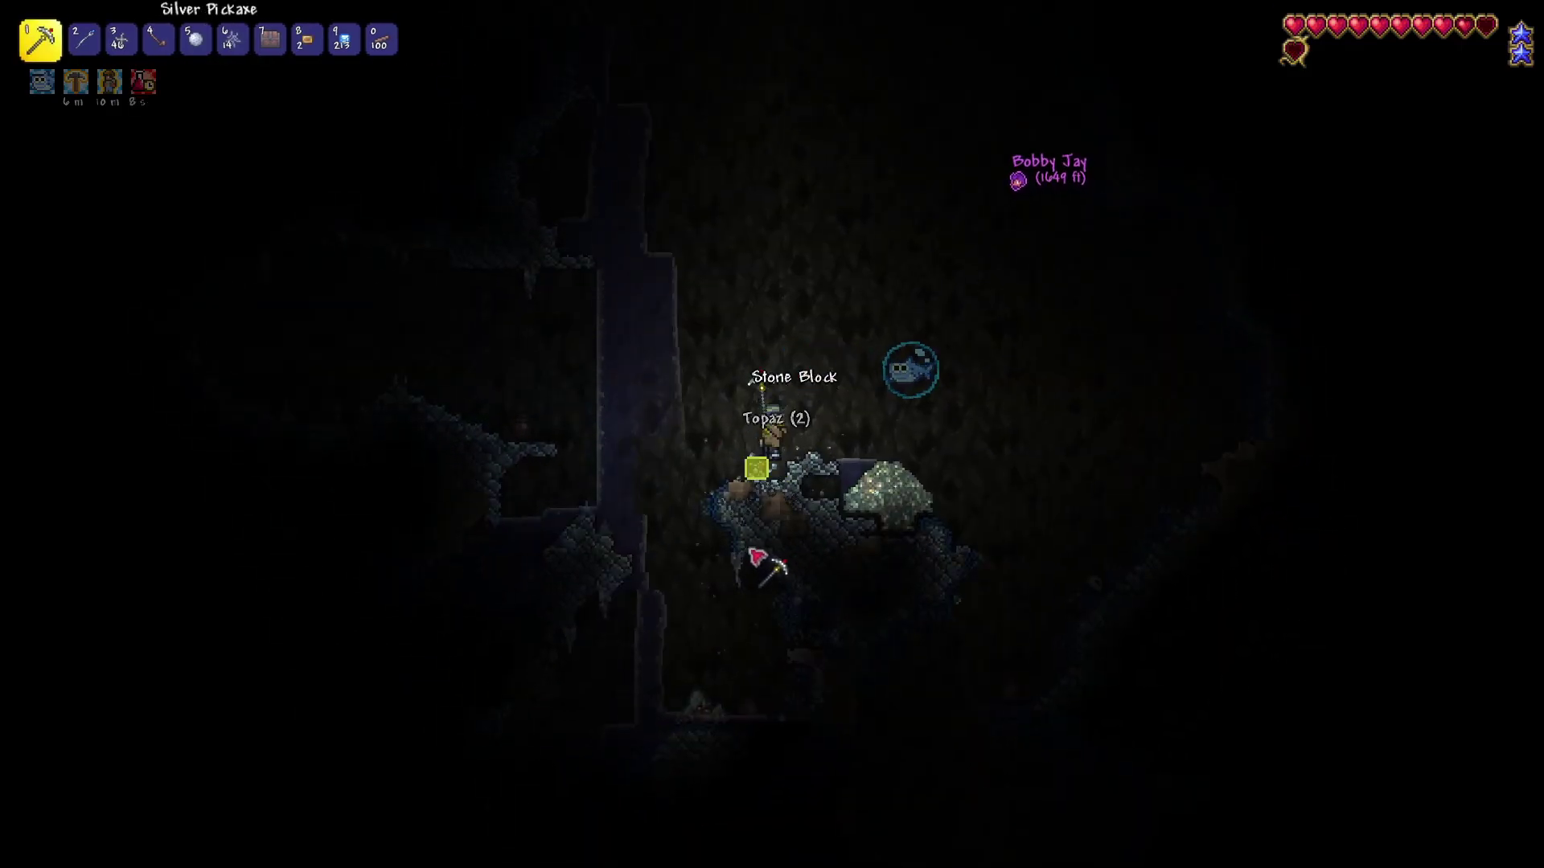
{"action": "key", "text": "a"}
{"action": "key", "text": "space"}
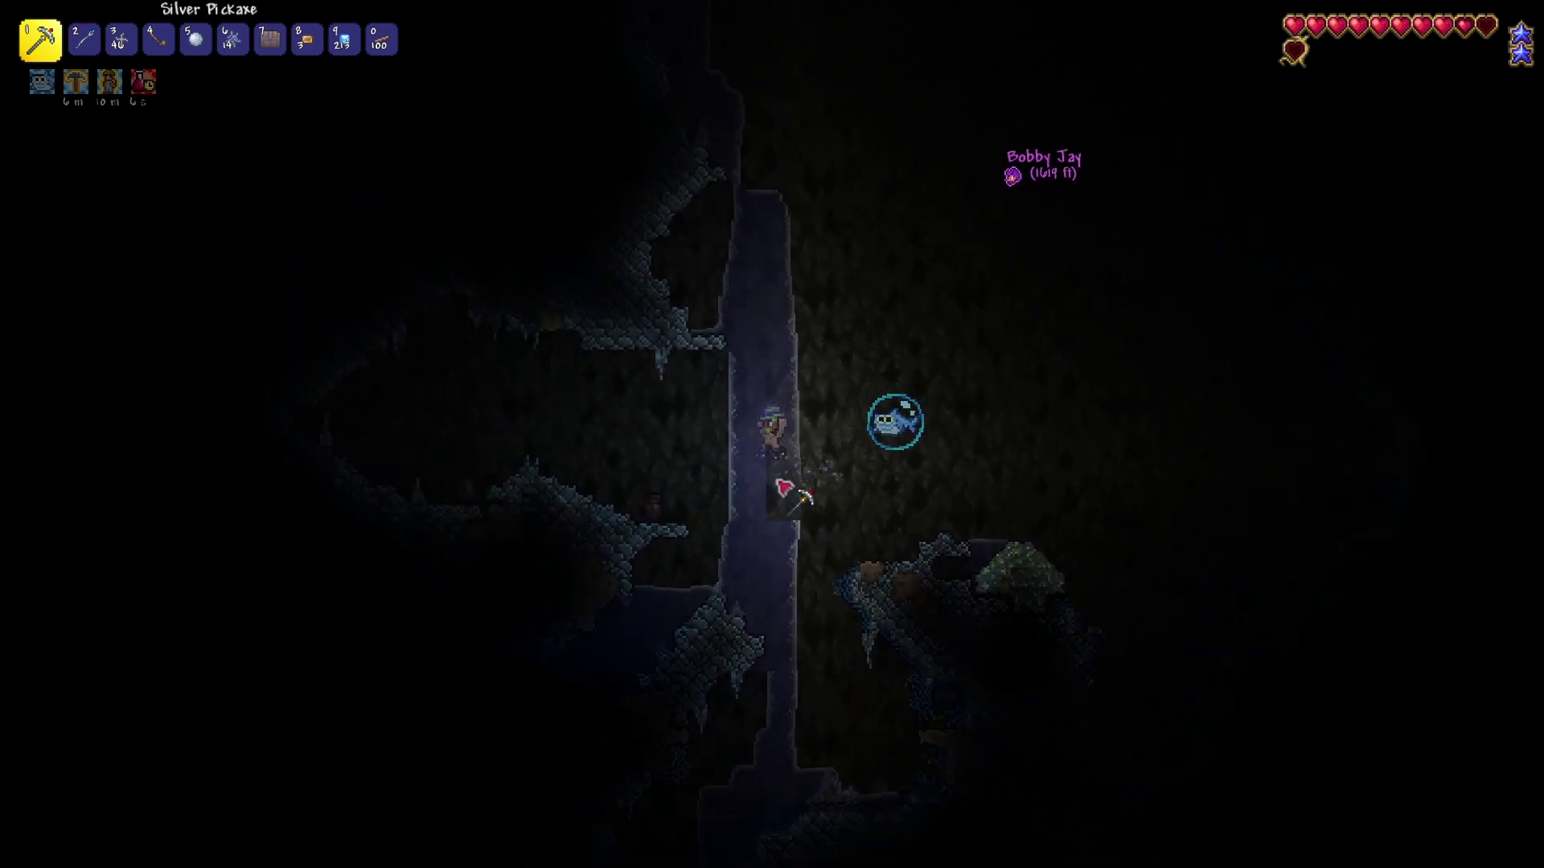
{"action": "key", "text": "space"}
{"action": "key", "text": "d"}
{"action": "key", "text": "space"}
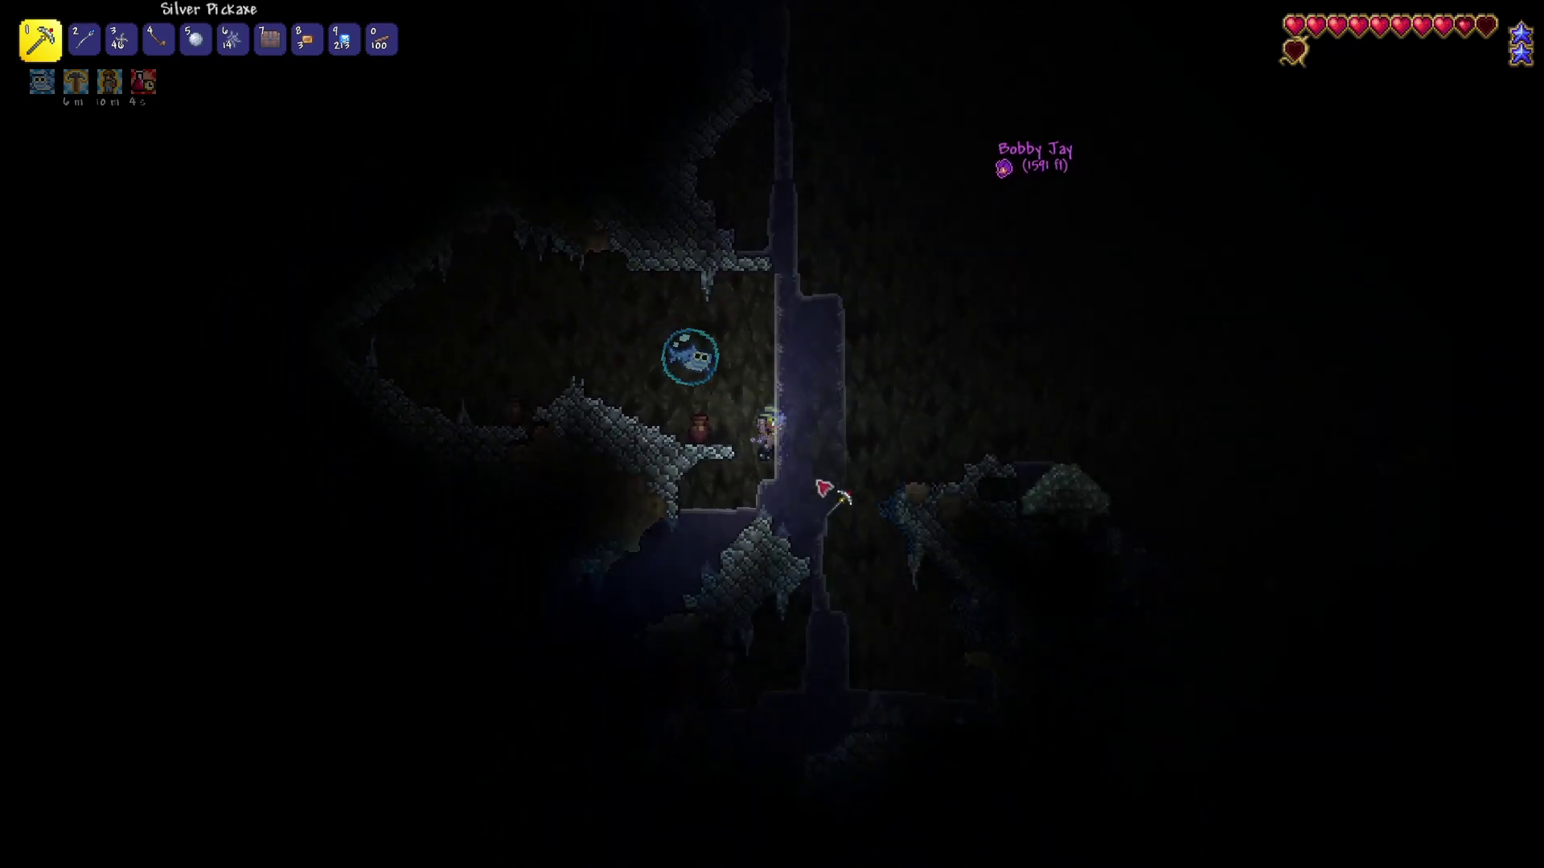
{"action": "key", "text": "d"}
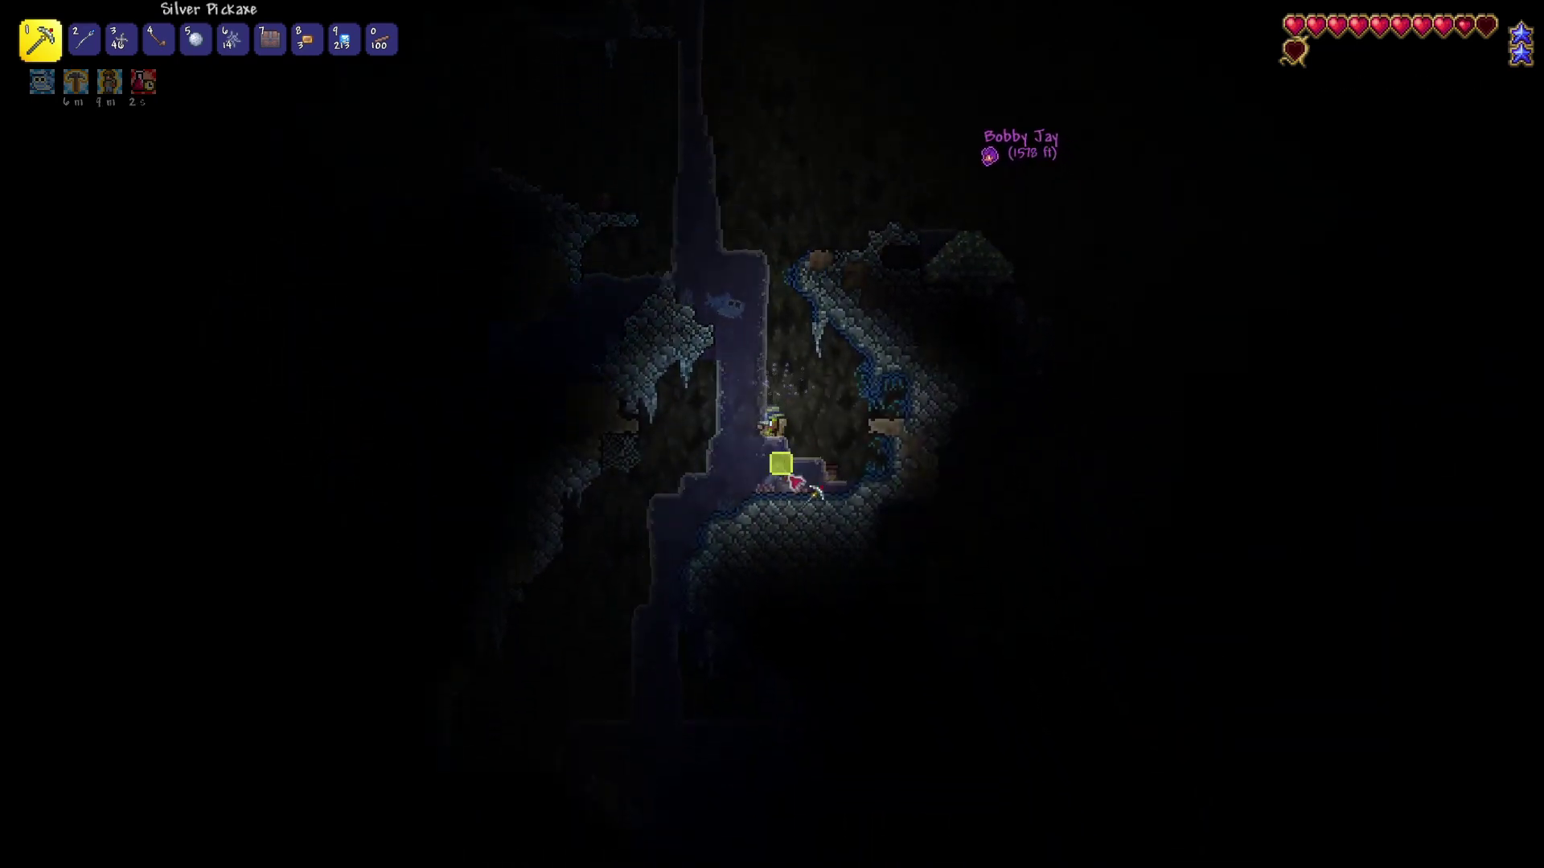
{"action": "key", "text": "a"}
{"action": "key", "text": "space"}
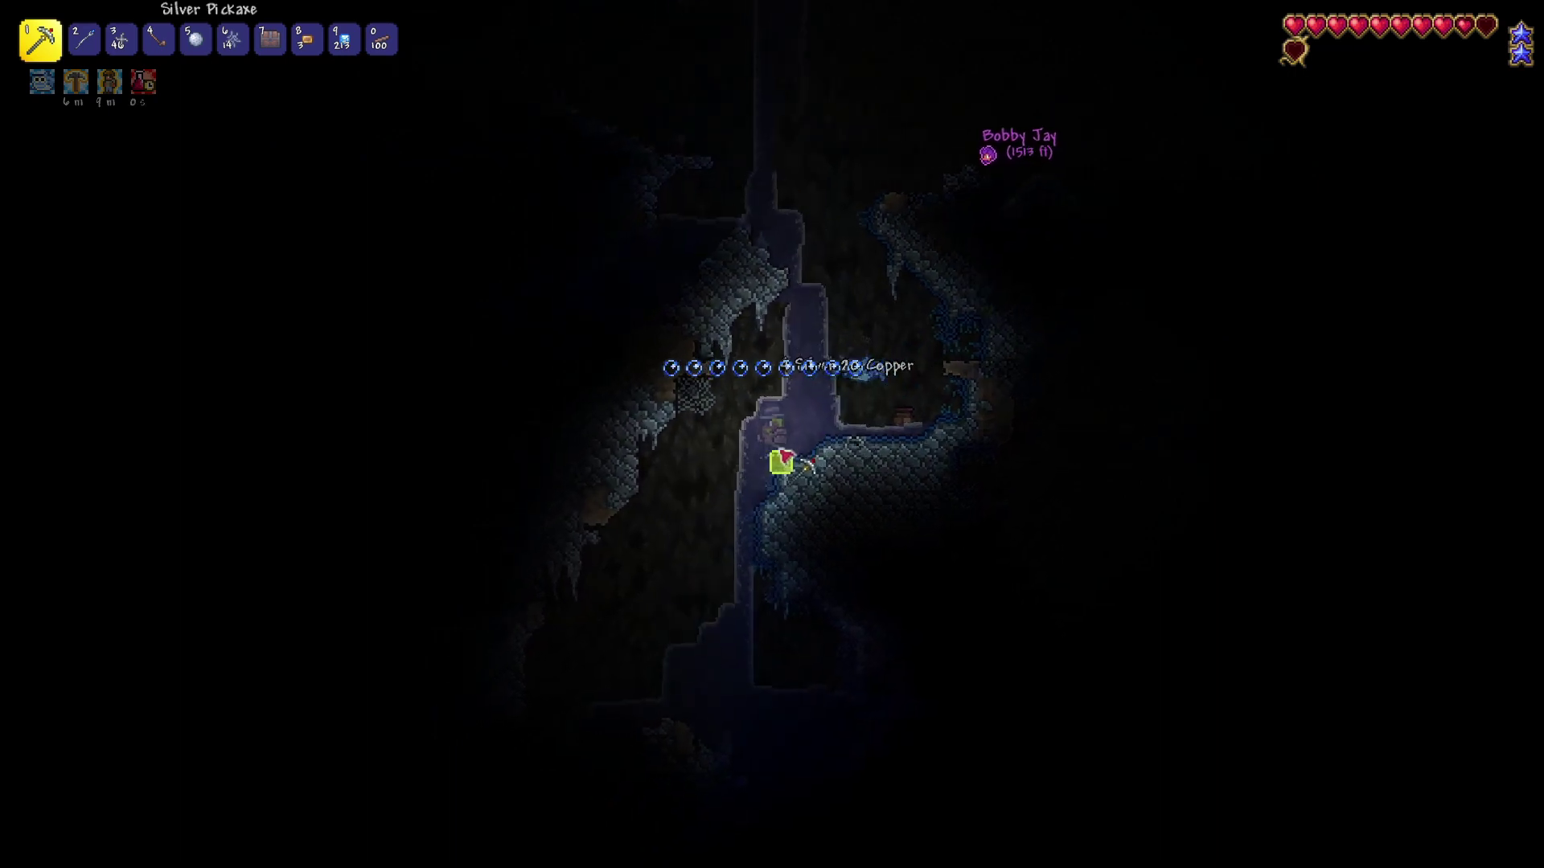
{"action": "key", "text": "shift"}
{"action": "key", "text": "space"}
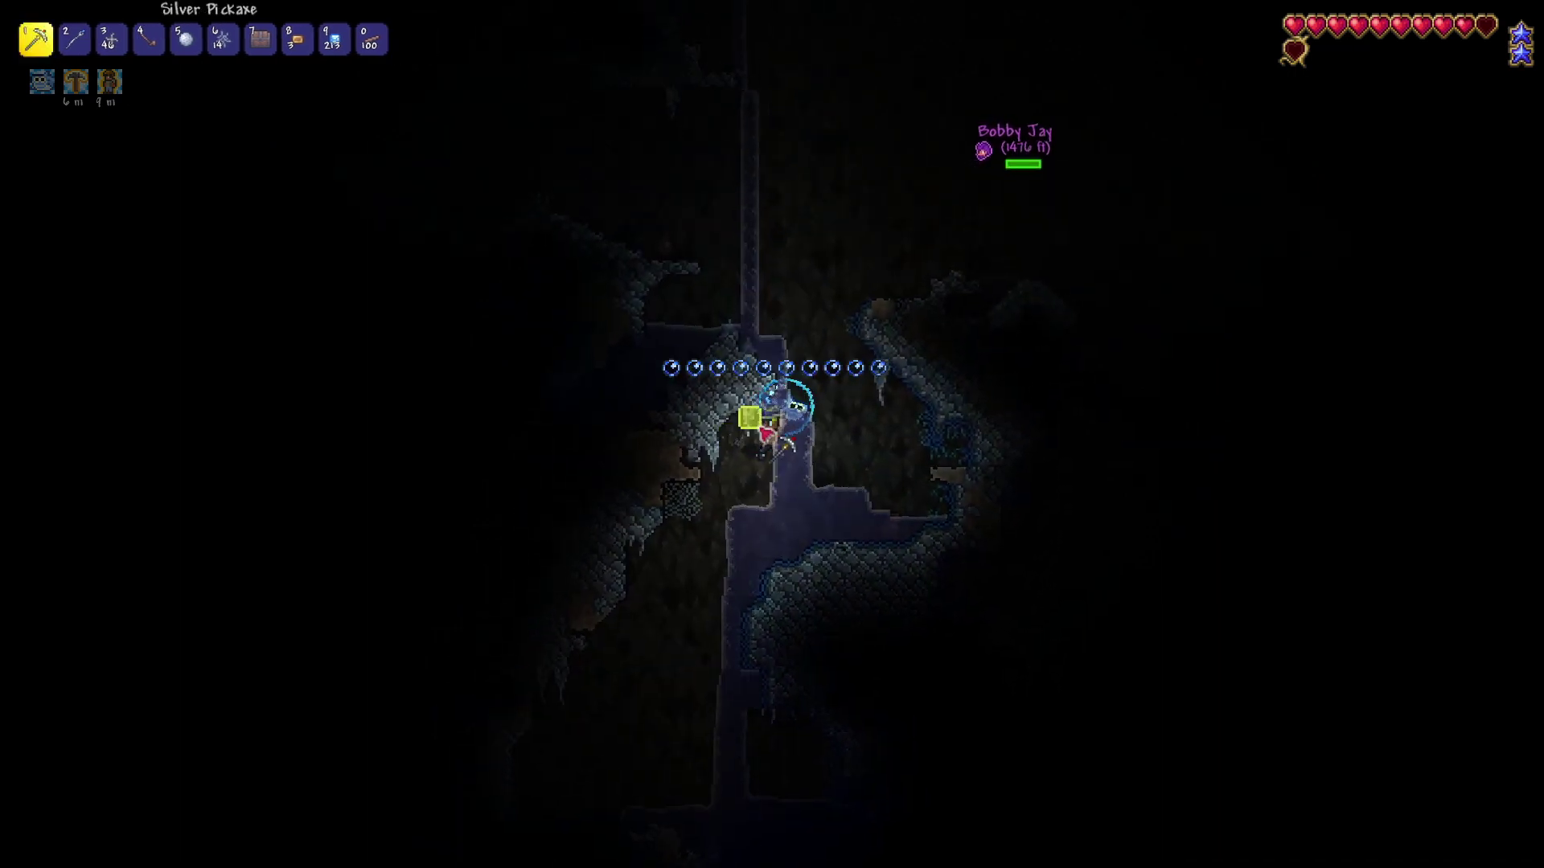
{"action": "key", "text": "w"}
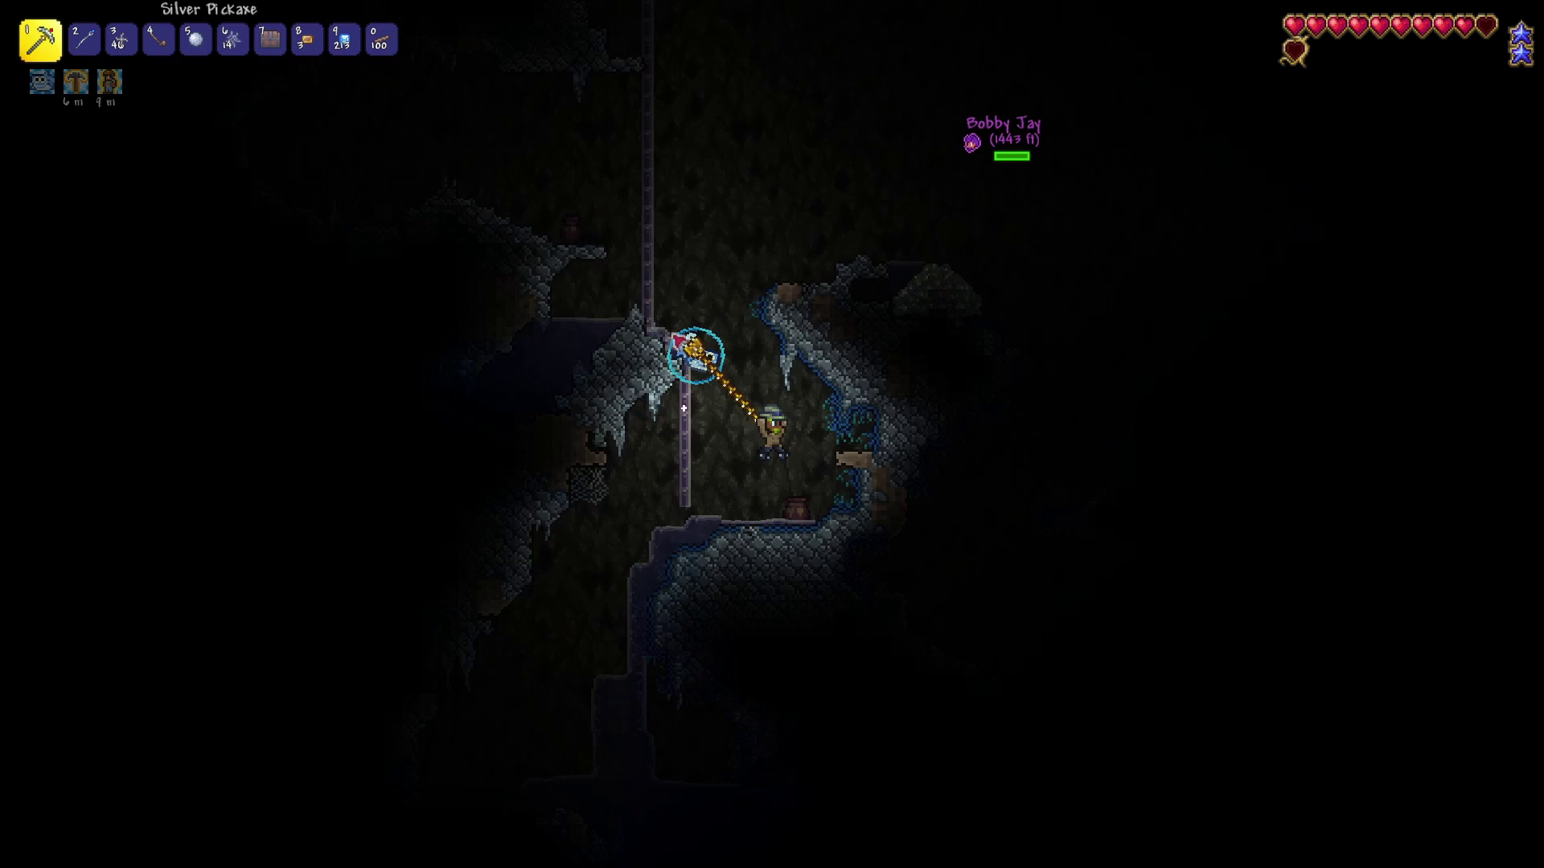
{"action": "key", "text": "space"}
{"action": "key", "text": "d"}
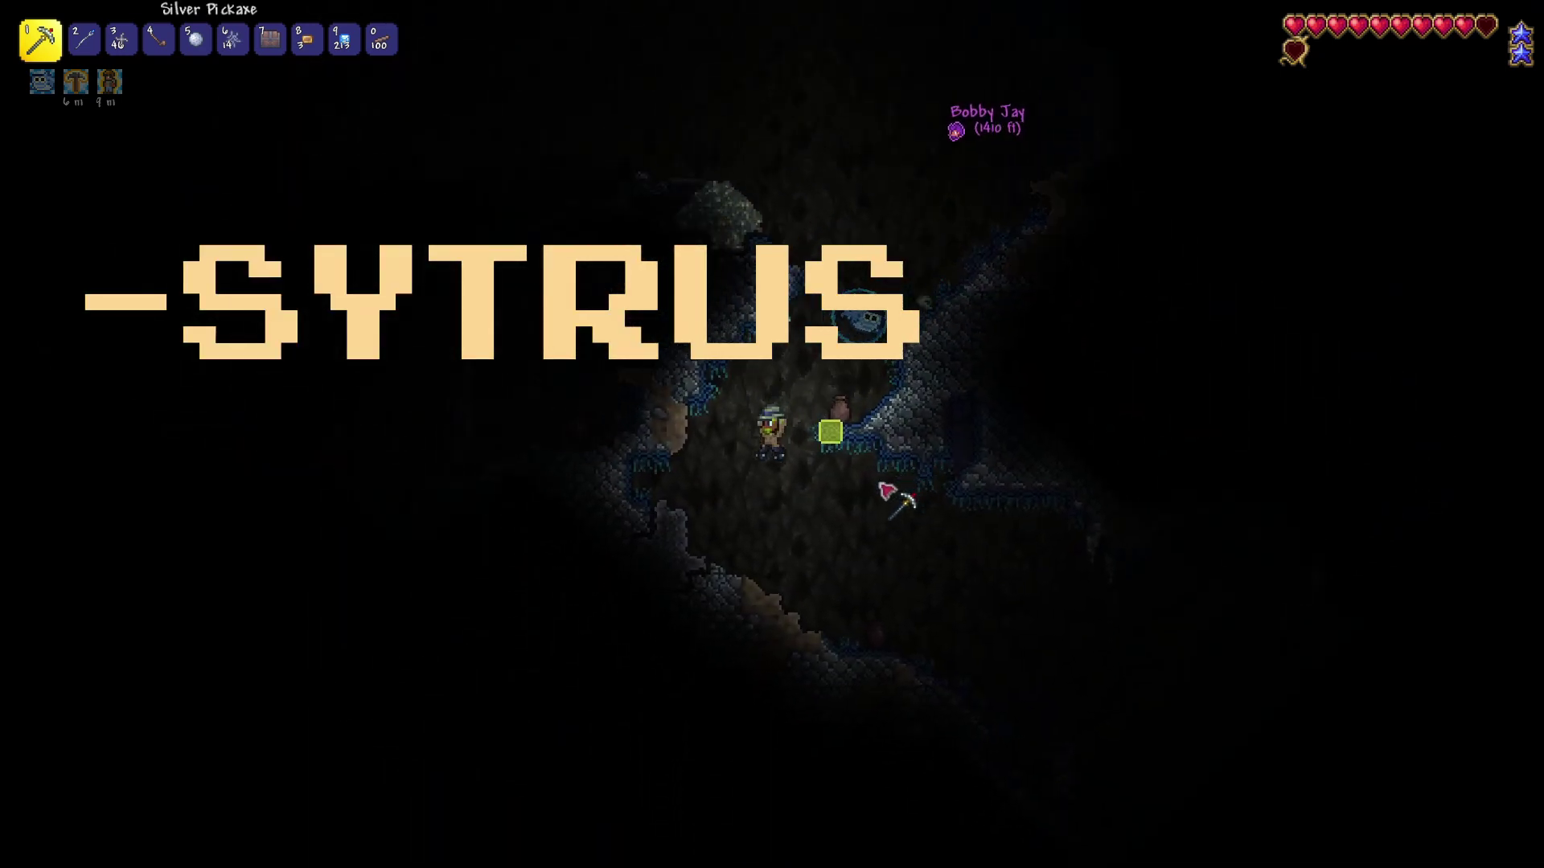
{"action": "key", "text": "2"}
{"action": "mouse_move", "coordinate": [965, 496]}
{"action": "left_mouse_down"}
{"action": "mouse_move", "coordinate": [962, 586]}
{"action": "mouse_move", "coordinate": [944, 547]}
{"action": "left_mouse_up"}
{"action": "key", "text": "d"}
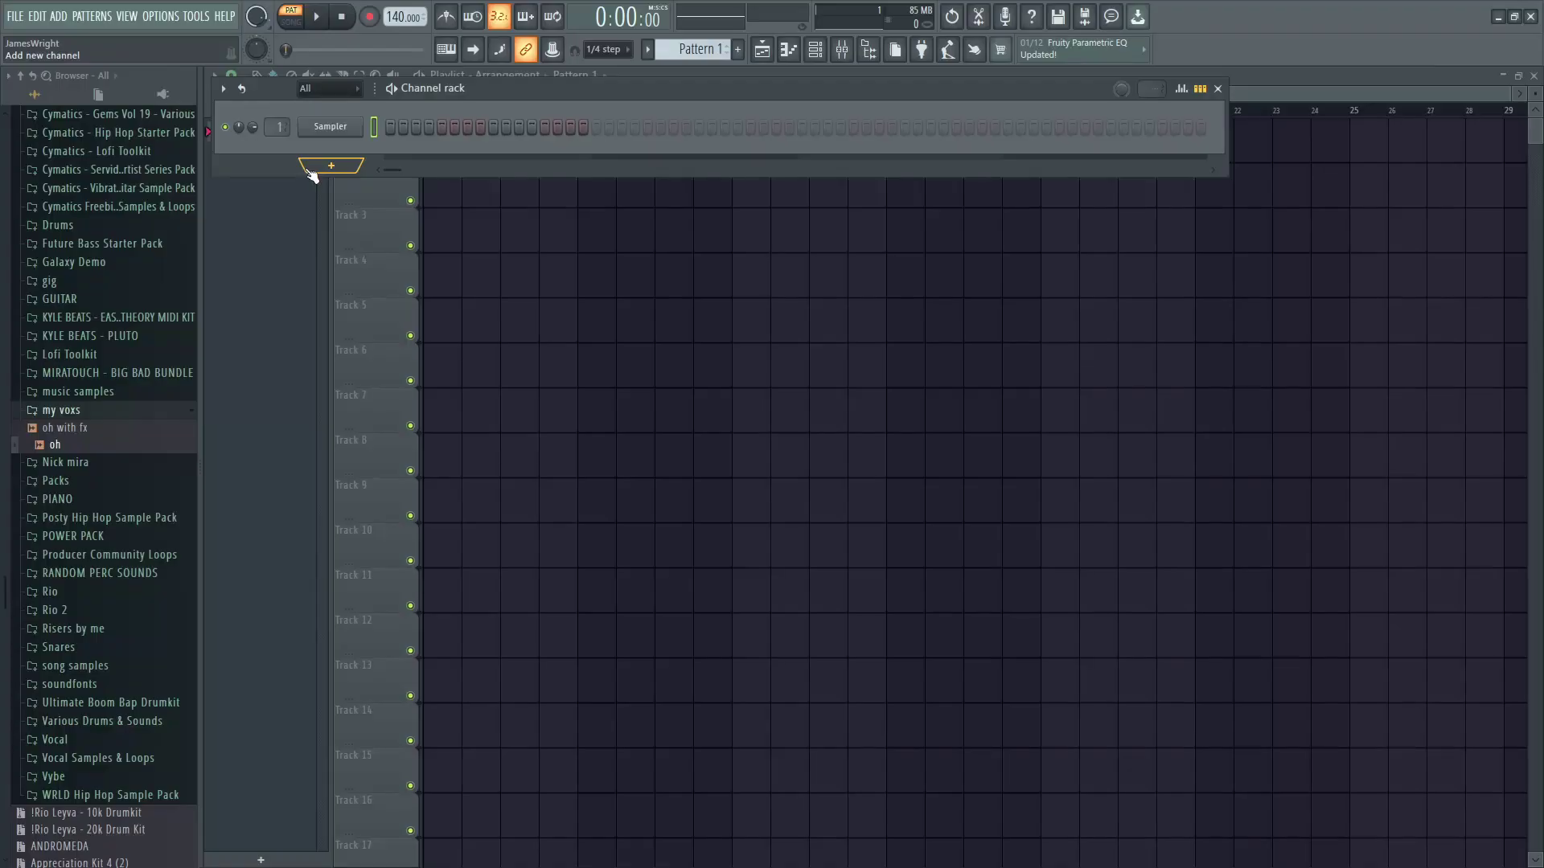
Add a Vital synth channel to the channel rack, place its window in clear view and audition the initial patch
{"action": "left_click", "coordinate": [317, 169]}
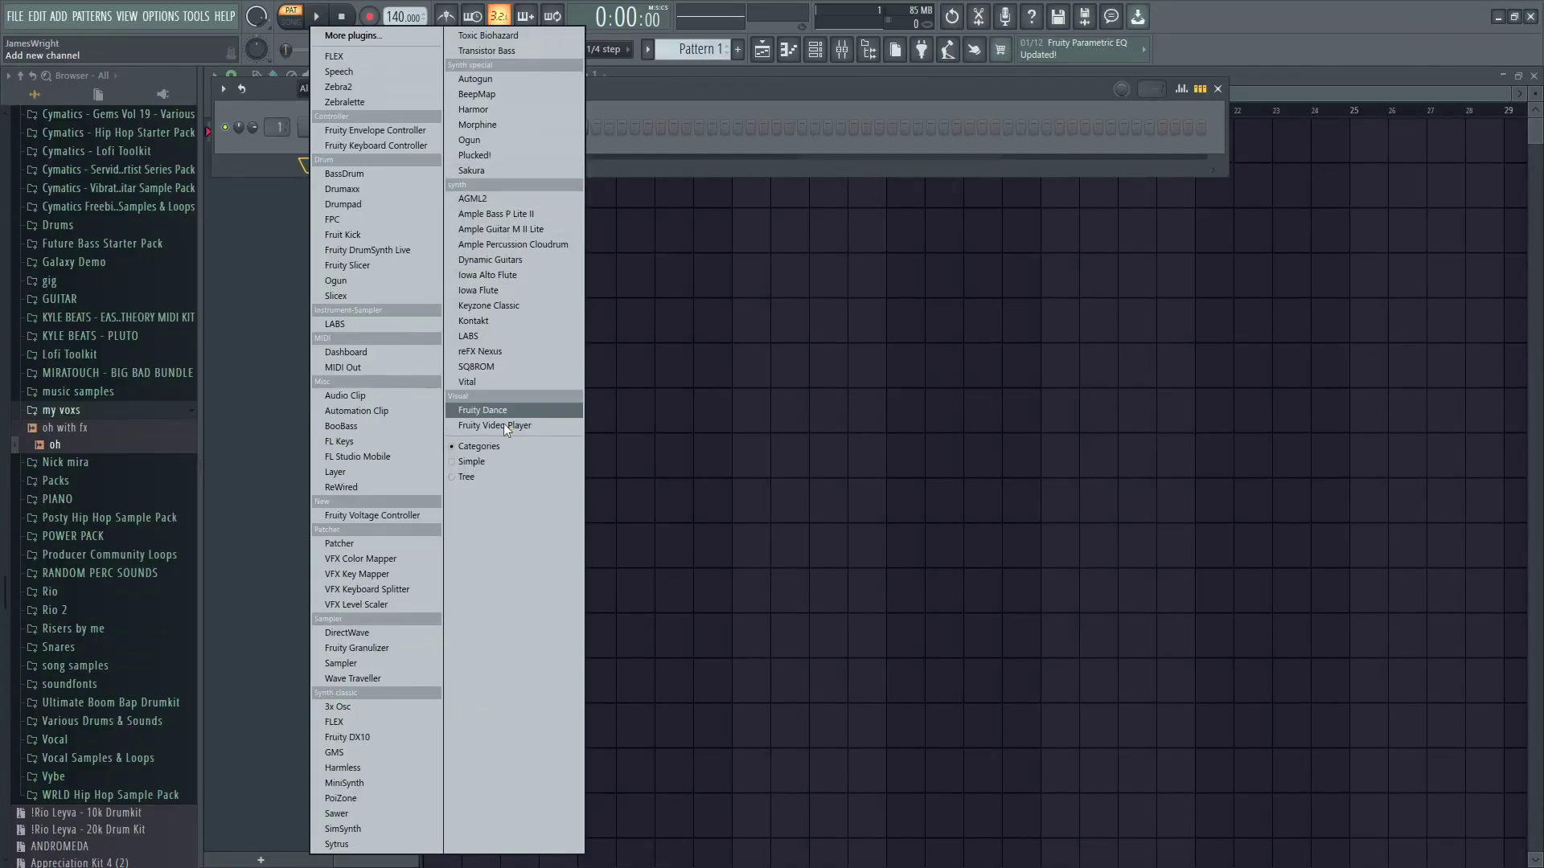
{"action": "left_click", "coordinate": [507, 383]}
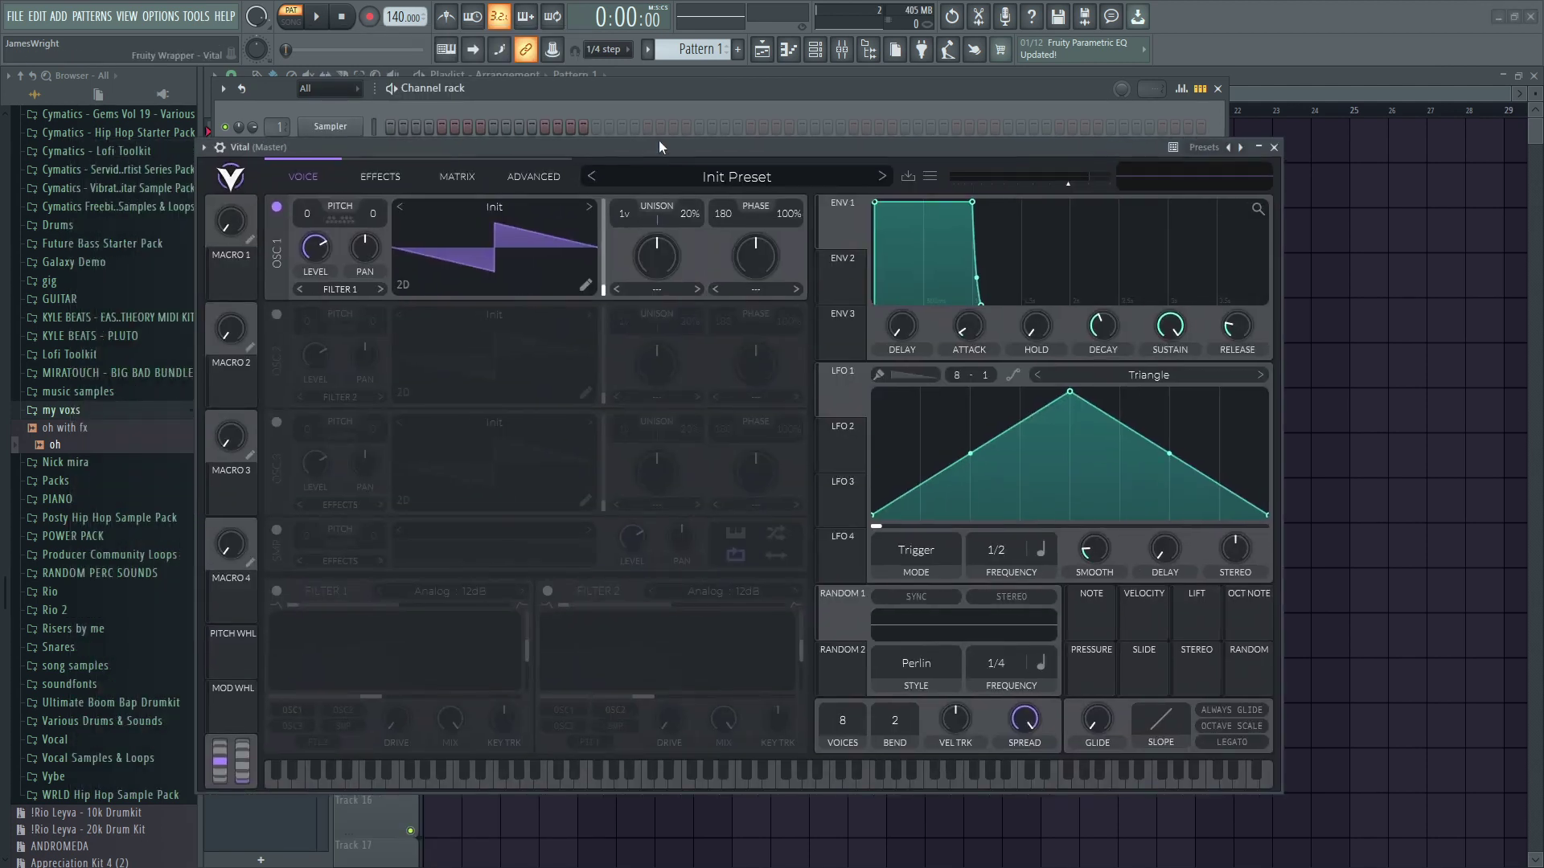
{"action": "left_click_drag", "start_coordinate": [660, 142], "coordinate": [669, 139]}
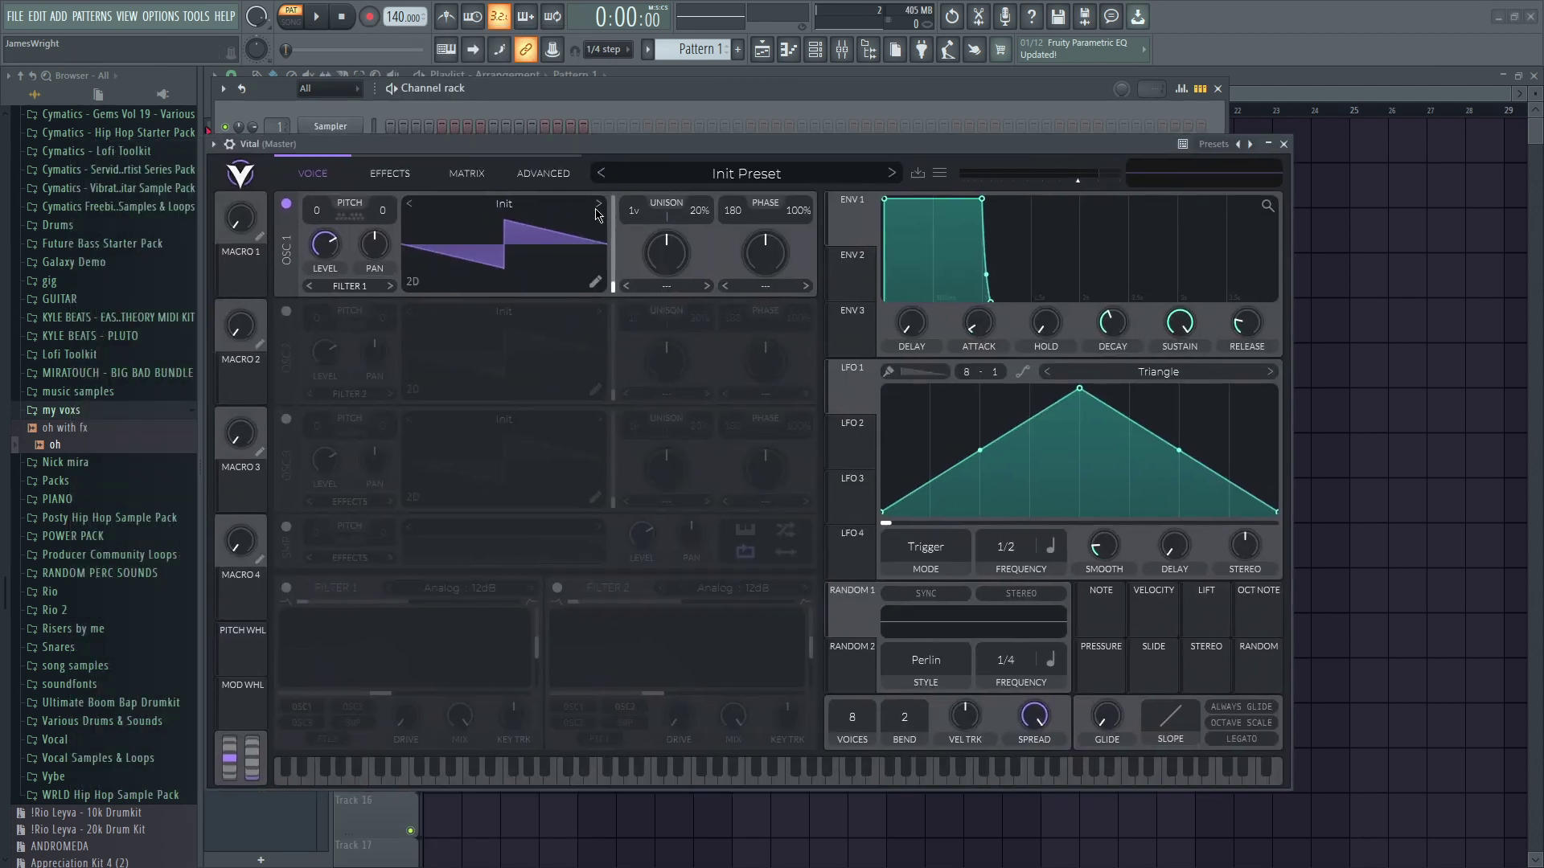
{"action": "left_click_drag", "start_coordinate": [539, 158], "coordinate": [531, 145]}
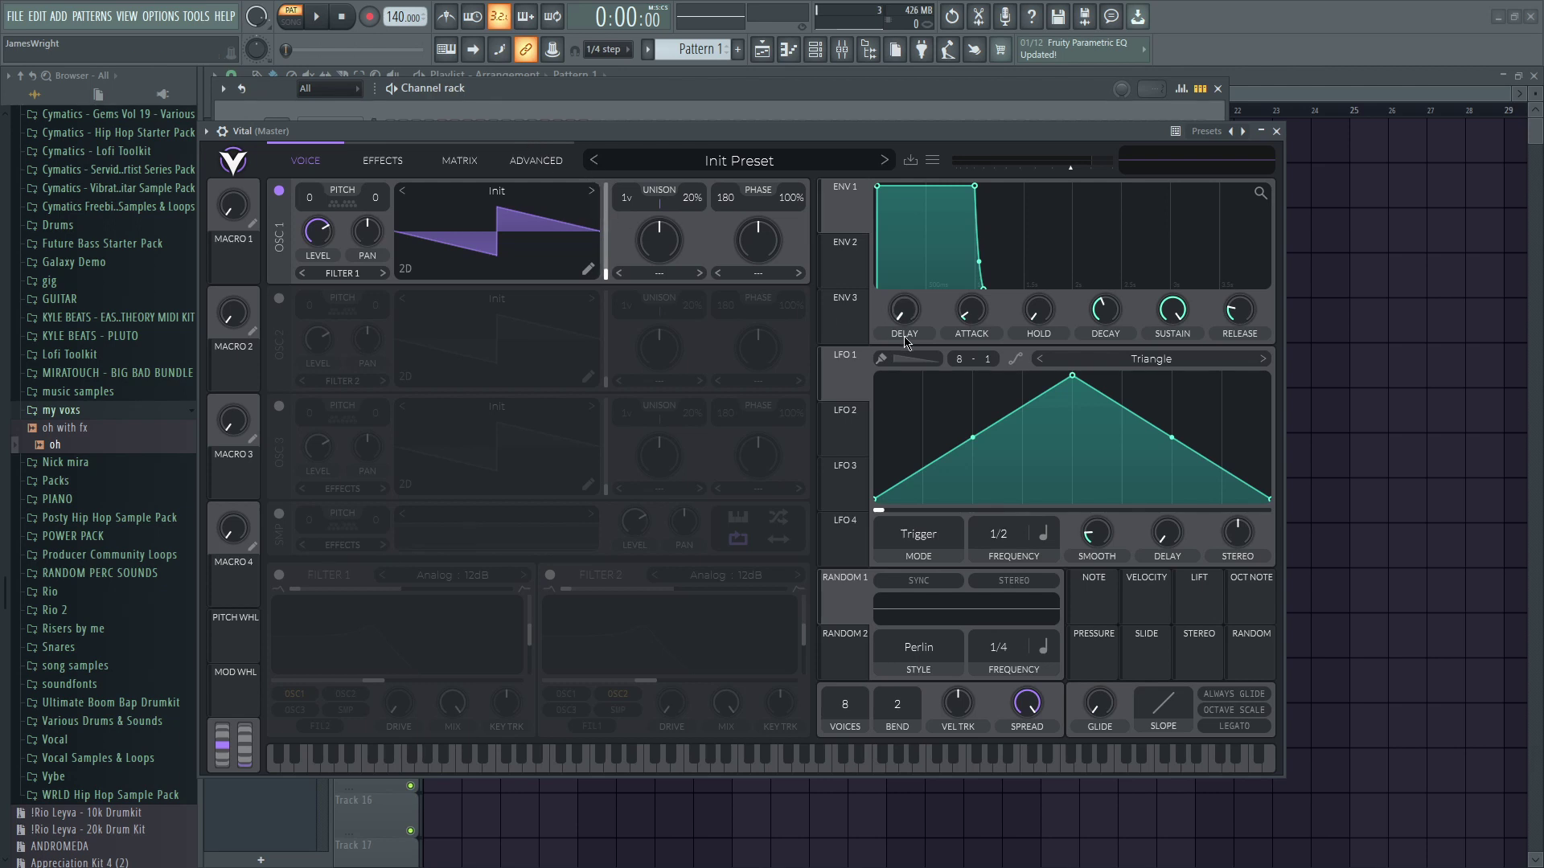
{"action": "key", "text": "c"}
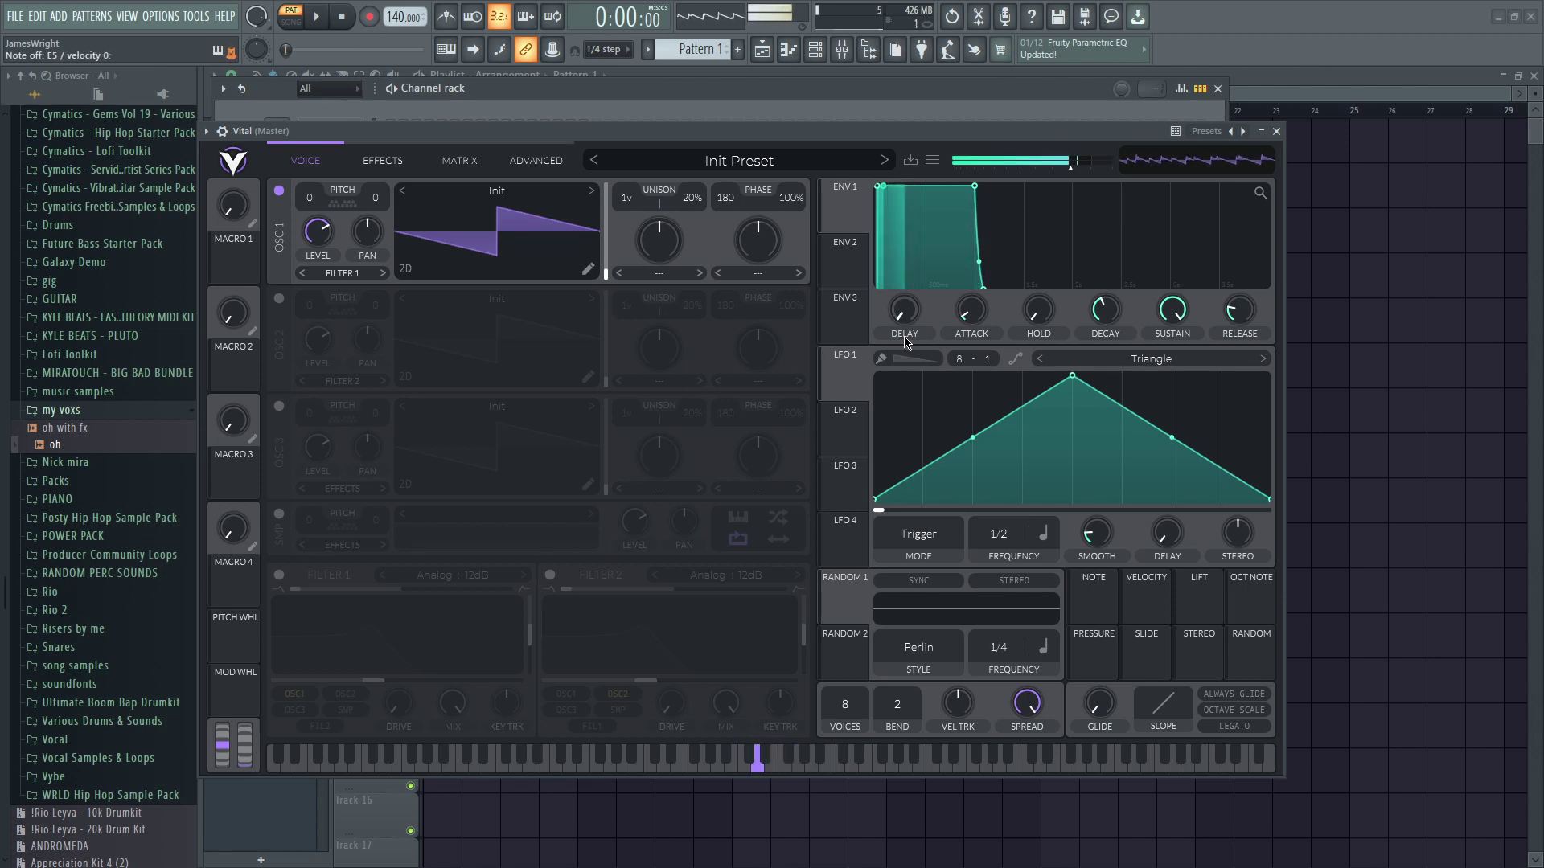
{"action": "key", "text": "x"}
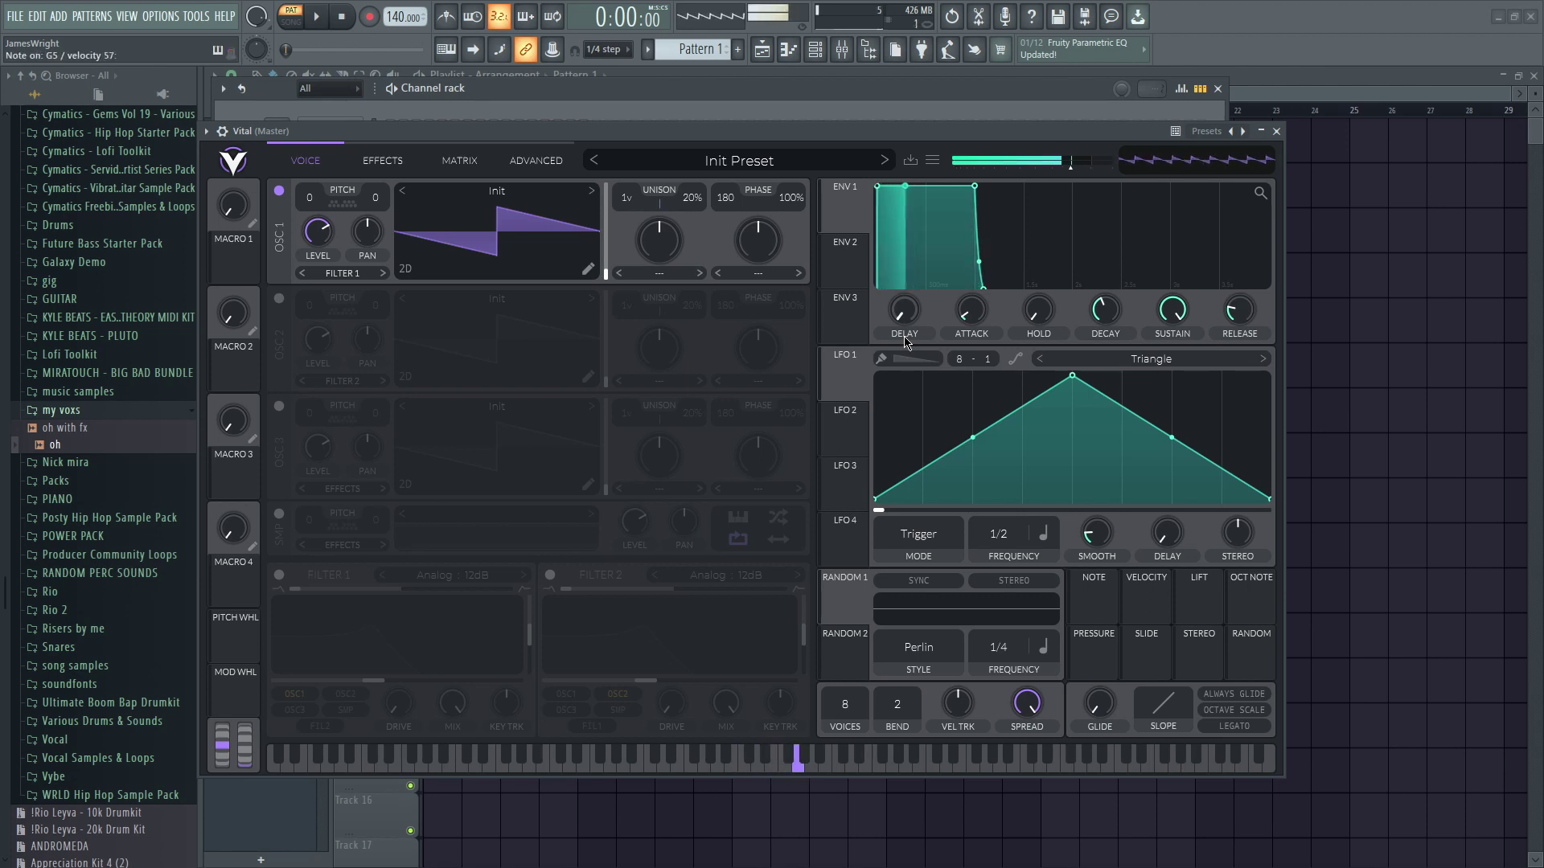
Load the Basic Shapes wavetable in oscillator 1 and move its wave position to a narrow pulse shape
{"action": "left_click", "coordinate": [591, 193]}
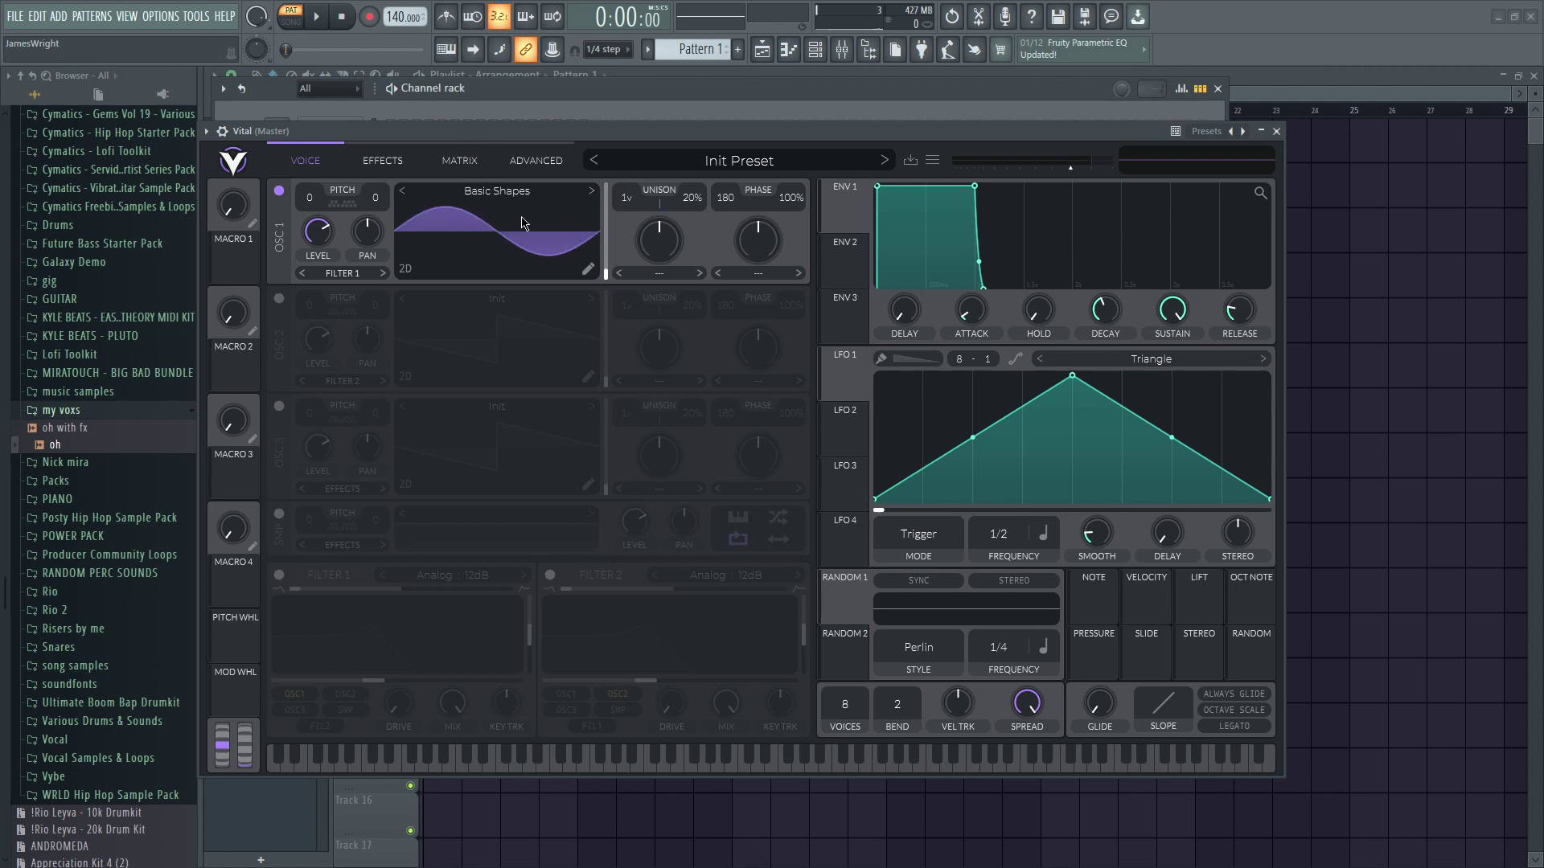
{"action": "left_click_drag", "start_coordinate": [608, 277], "coordinate": [604, 199]}
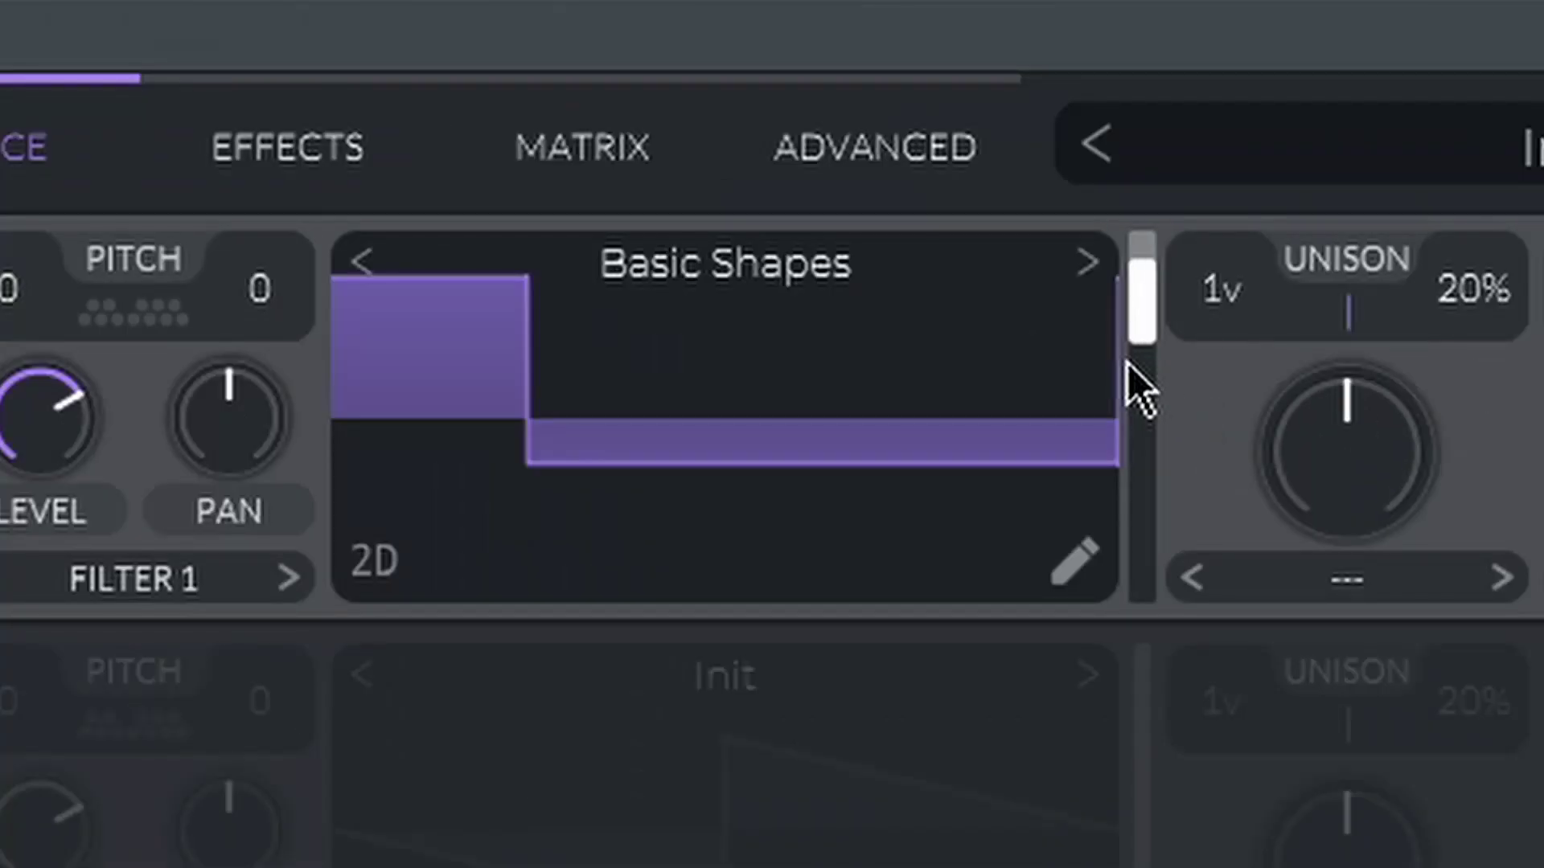
{"action": "left_click_drag", "start_coordinate": [1131, 379], "coordinate": [1152, 331]}
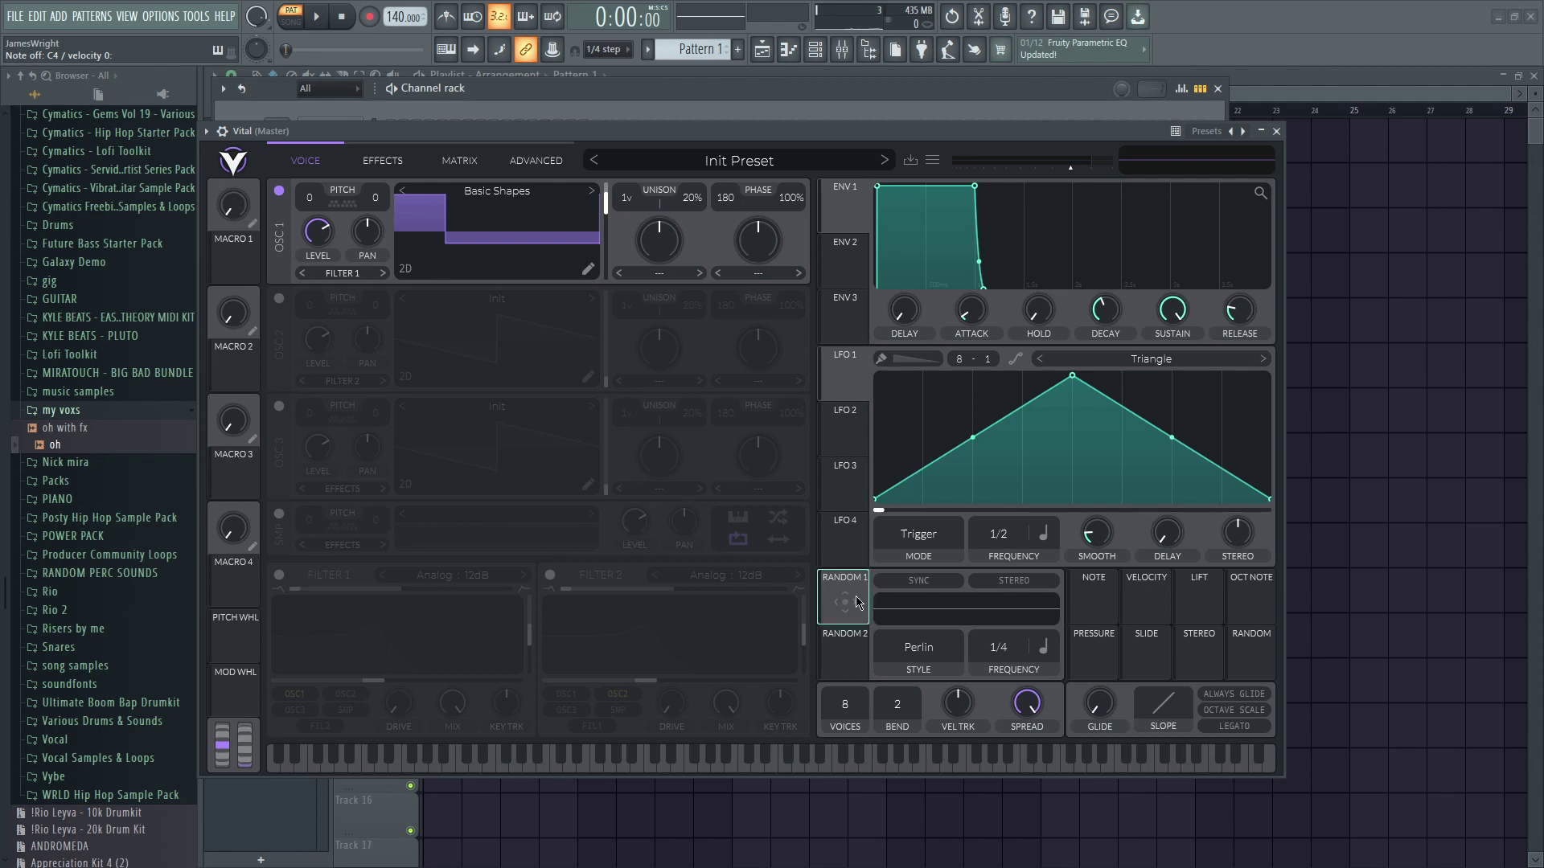
Enable the noise sample source and assign Random 1 to modulate its level, with the base level at minimum
{"action": "left_click", "coordinate": [279, 515]}
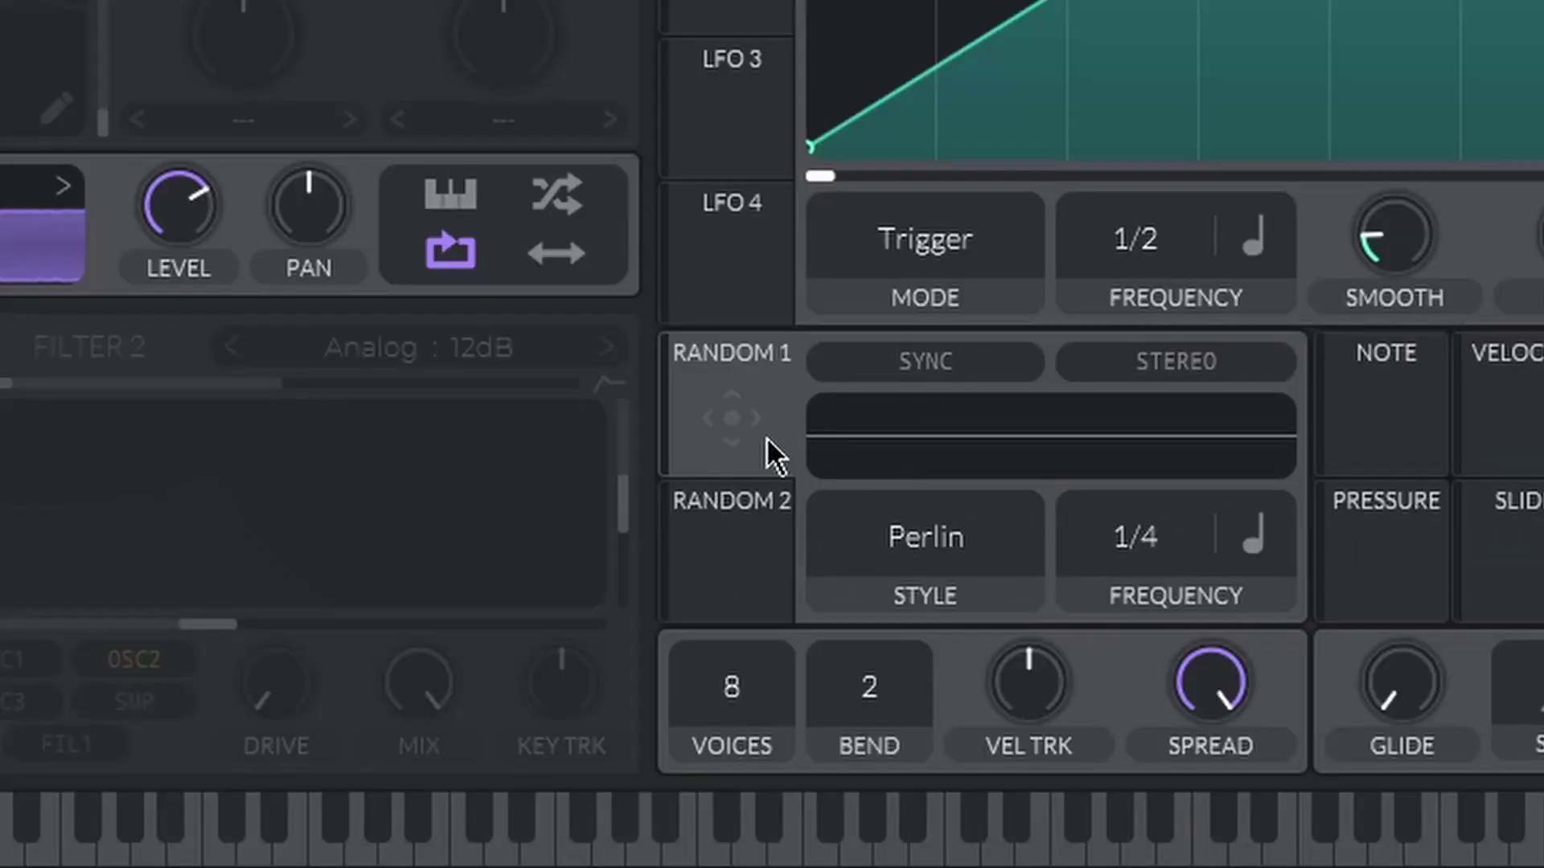
{"action": "left_click_drag", "start_coordinate": [765, 441], "coordinate": [0, 243]}
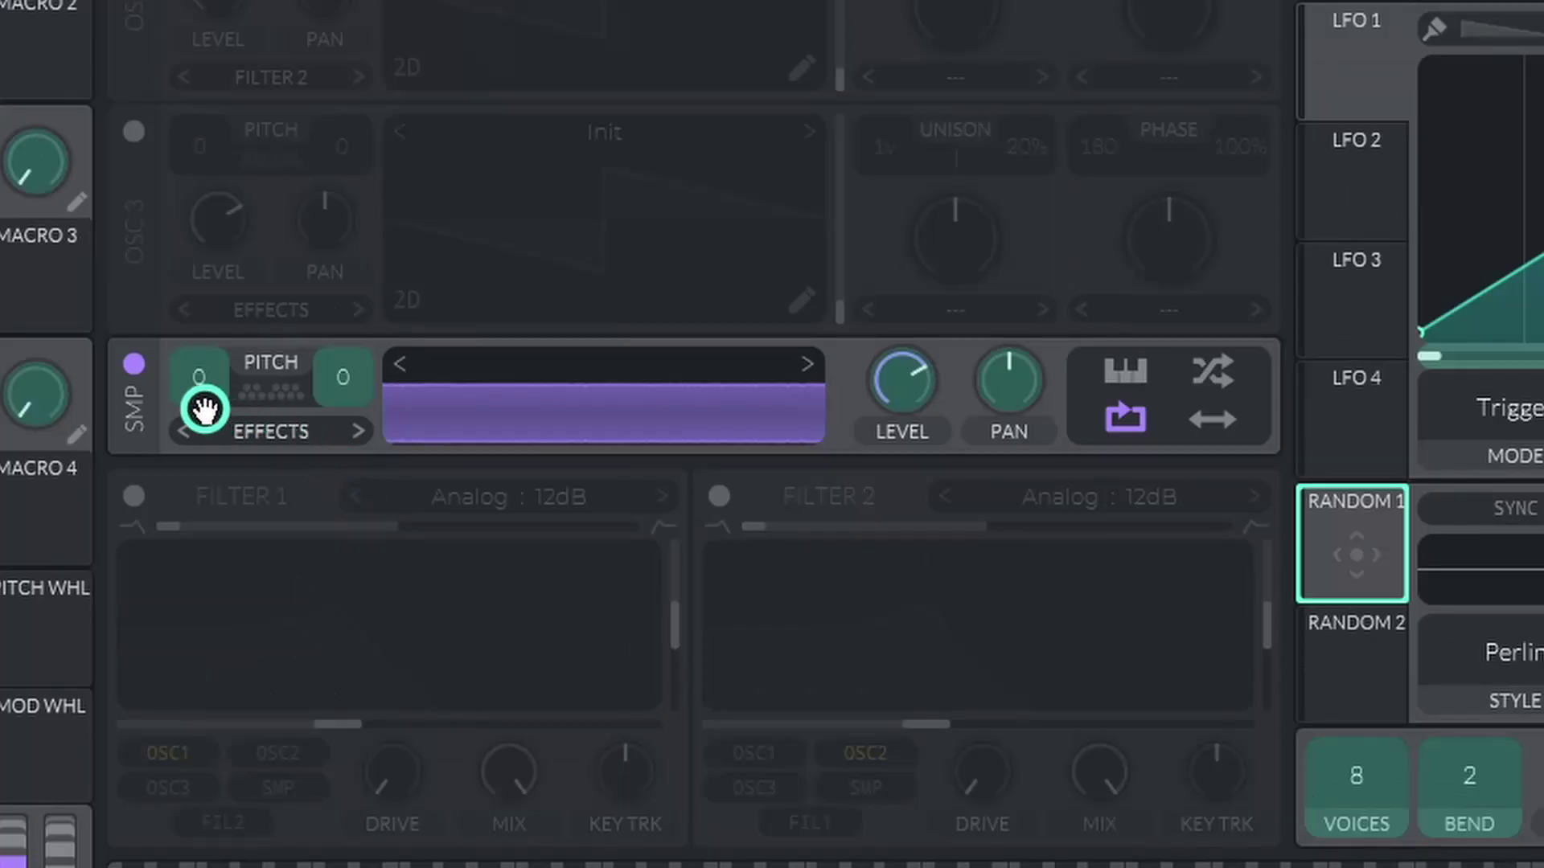
{"action": "left_click_drag", "start_coordinate": [205, 410], "coordinate": [918, 405]}
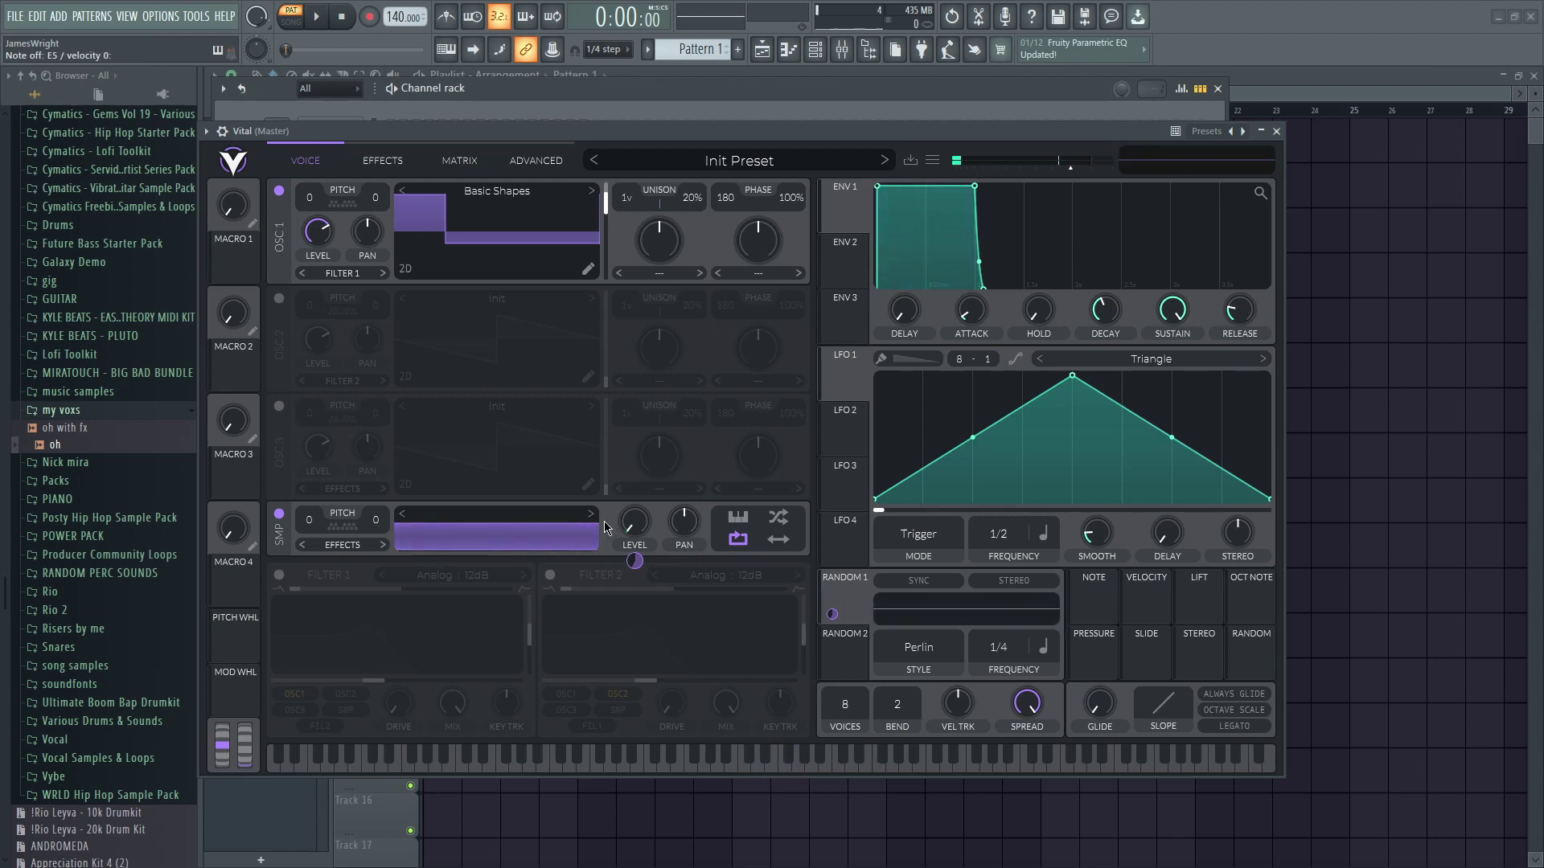
Enable Filter 2 with only the sample source routed into it, raising the cutoff and lowering the resonance
{"action": "left_click", "coordinate": [551, 576]}
{"action": "left_click", "coordinate": [629, 697]}
{"action": "left_click", "coordinate": [623, 711]}
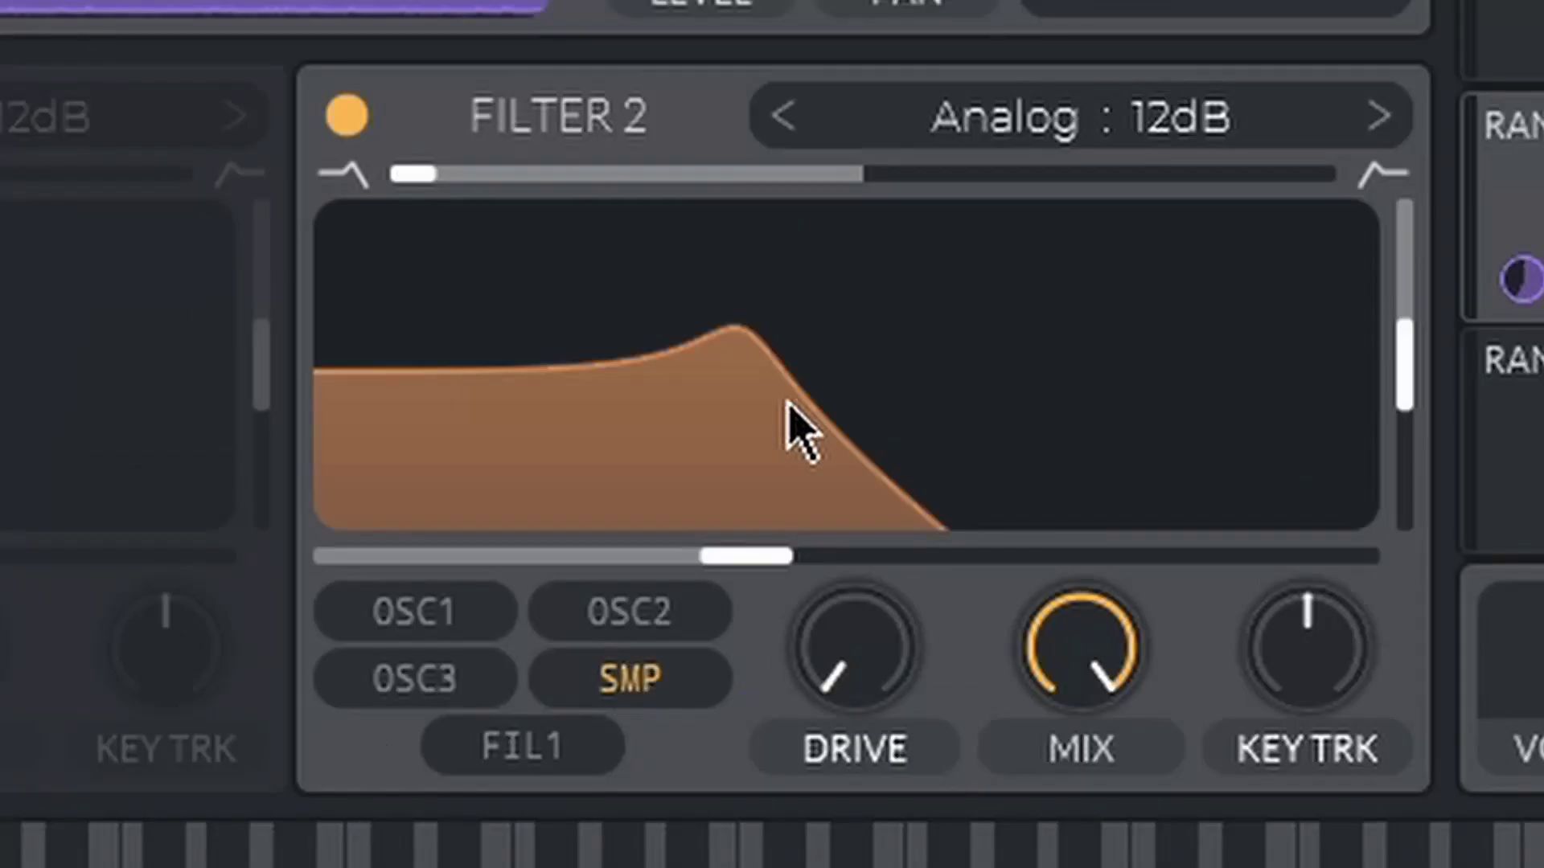
{"action": "left_click_drag", "start_coordinate": [744, 556], "coordinate": [877, 560]}
{"action": "left_click_drag", "start_coordinate": [1406, 378], "coordinate": [1399, 442]}
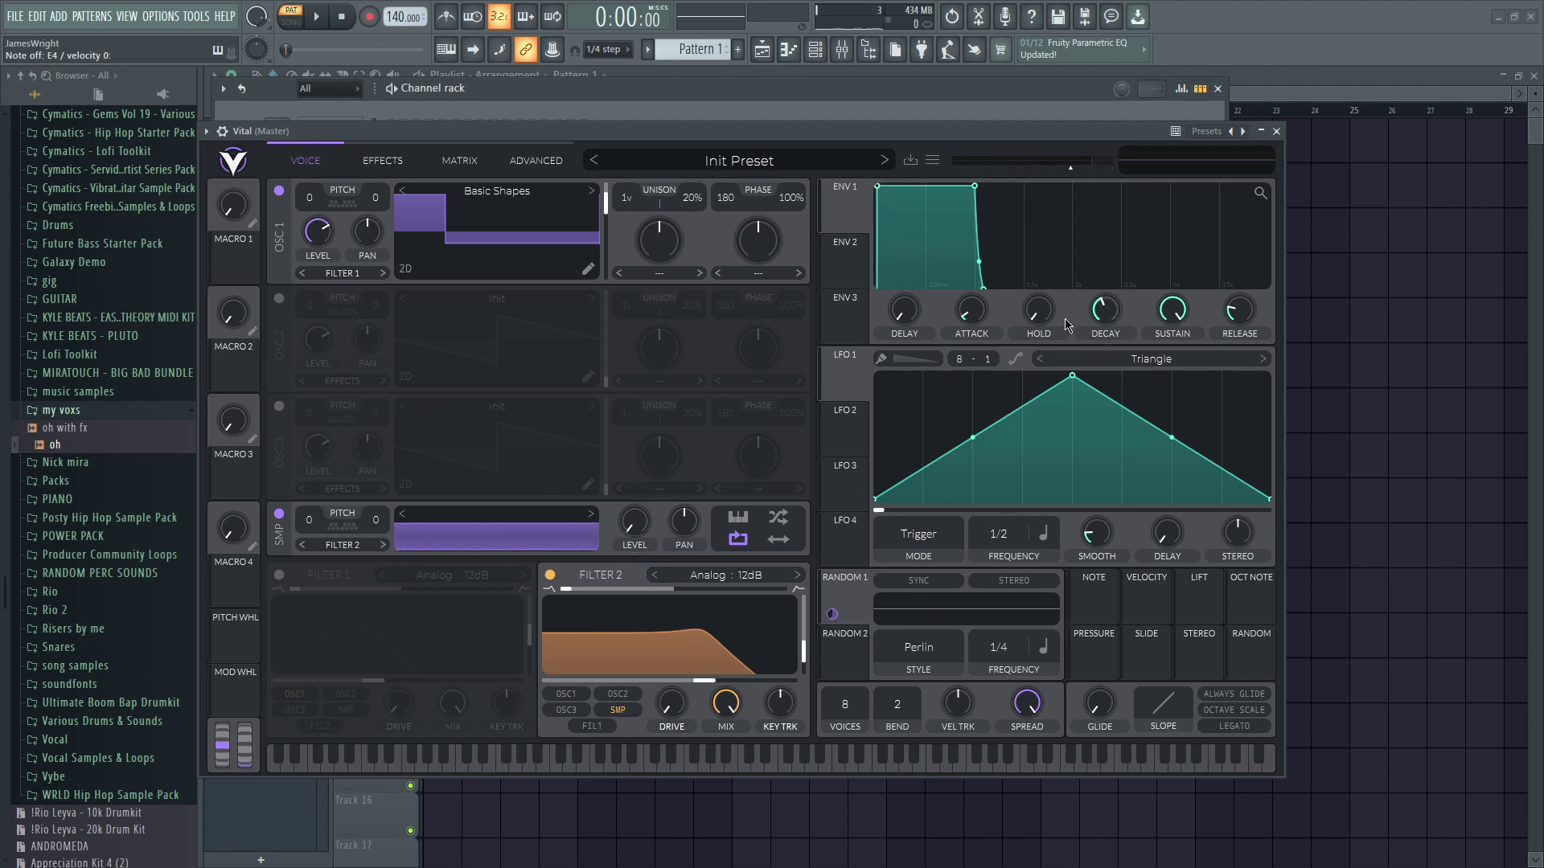
Set Envelope 1's release to about 0.37 seconds and its attack to 0.029 seconds
{"action": "left_click_drag", "start_coordinate": [990, 287], "coordinate": [1010, 289]}
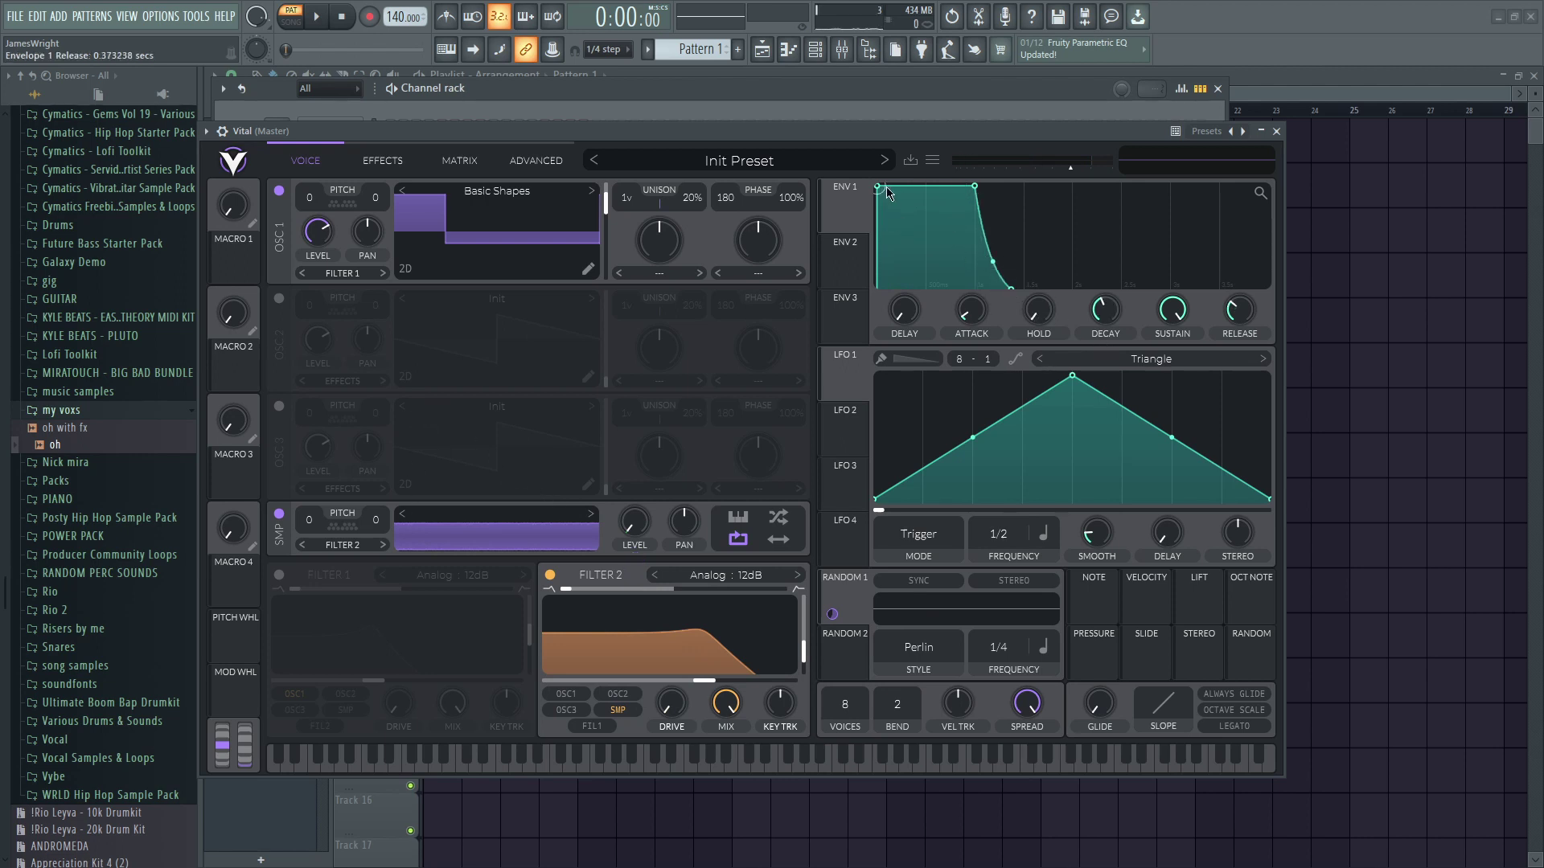
{"action": "left_click_drag", "start_coordinate": [884, 193], "coordinate": [886, 189]}
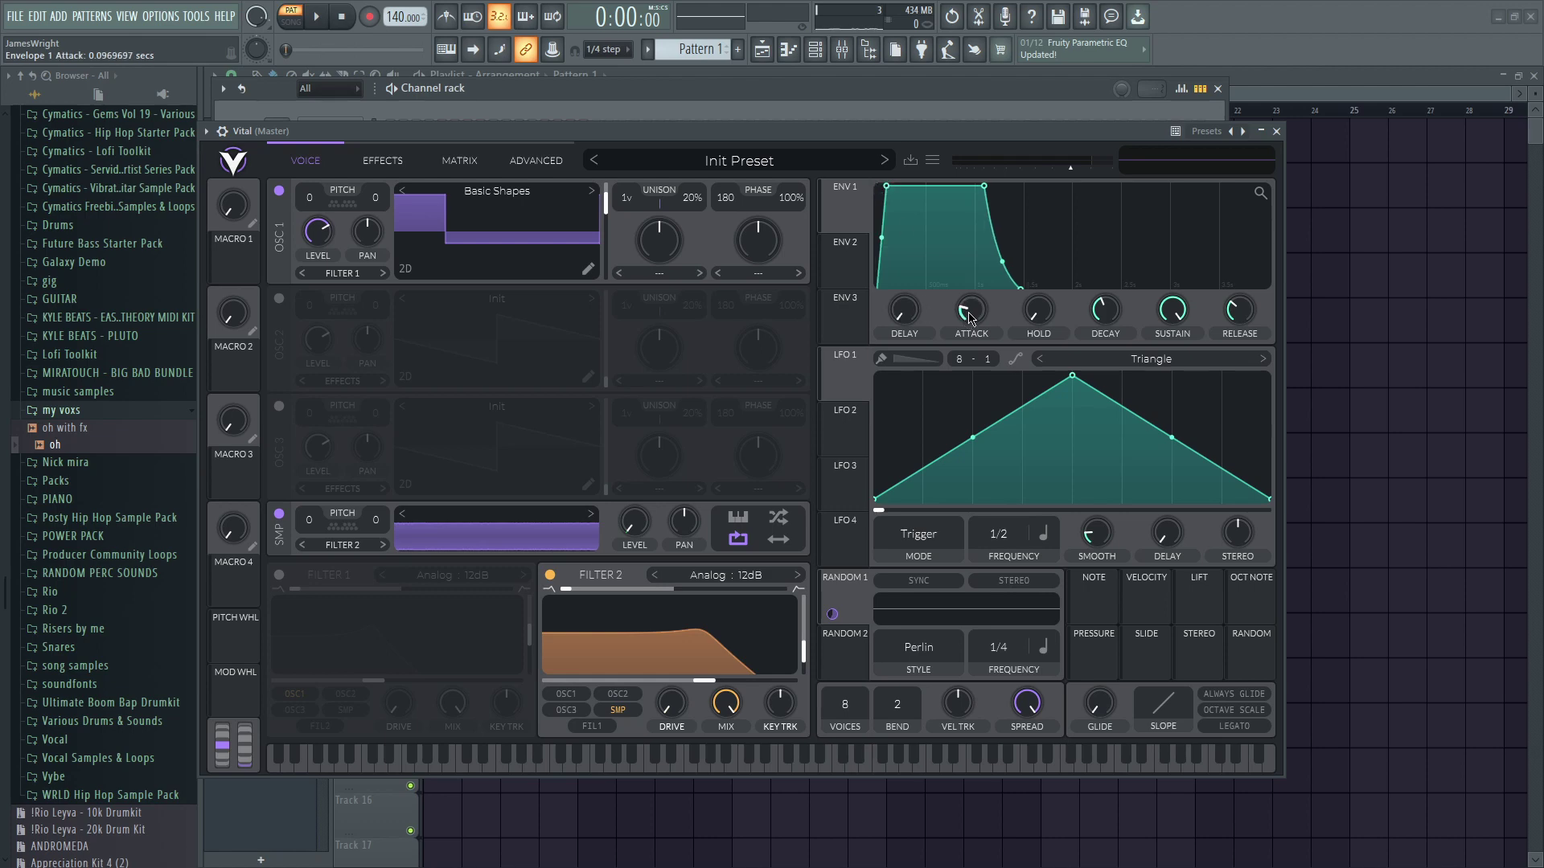
{"action": "left_click_drag", "start_coordinate": [970, 317], "coordinate": [976, 330]}
{"action": "key", "text": "b"}
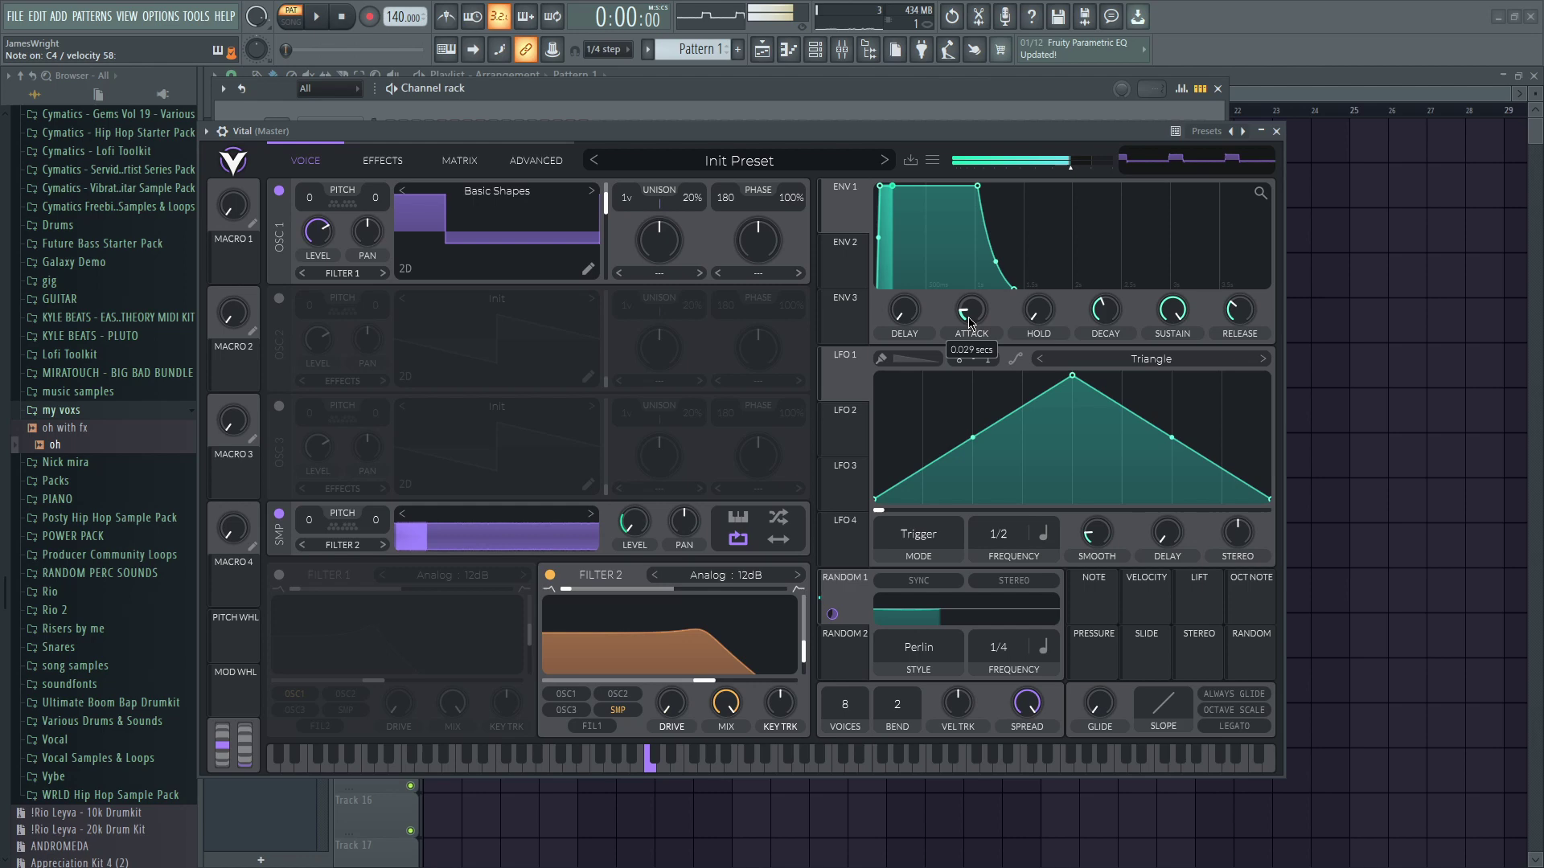
{"action": "key", "text": "e"}
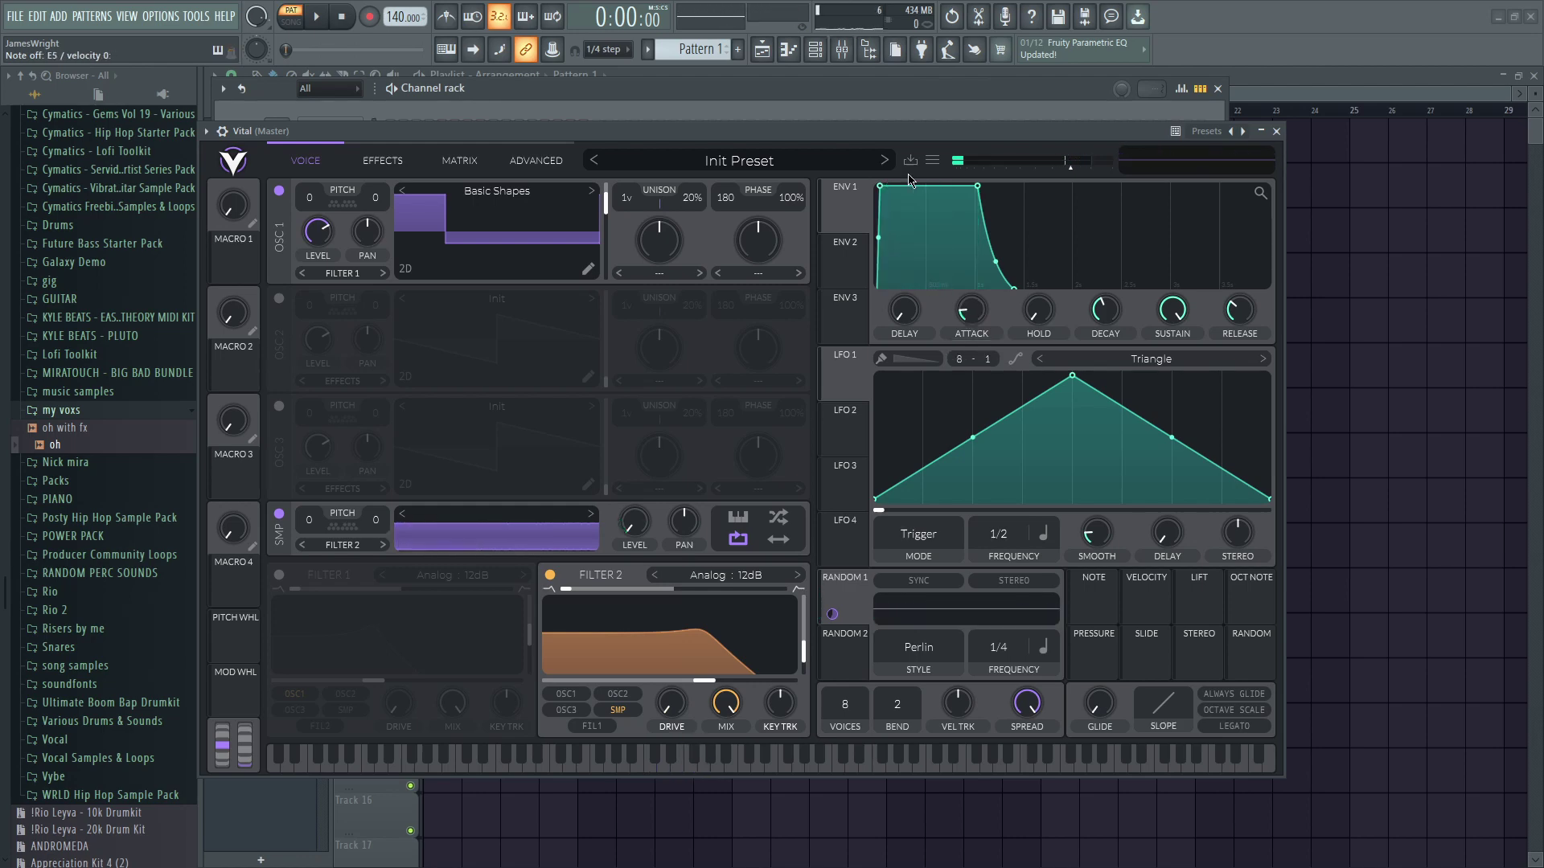
Set the velocity tracking to 81% and play single notes and chords to test the patch's response
{"action": "left_click_drag", "start_coordinate": [965, 705], "coordinate": [964, 700]}
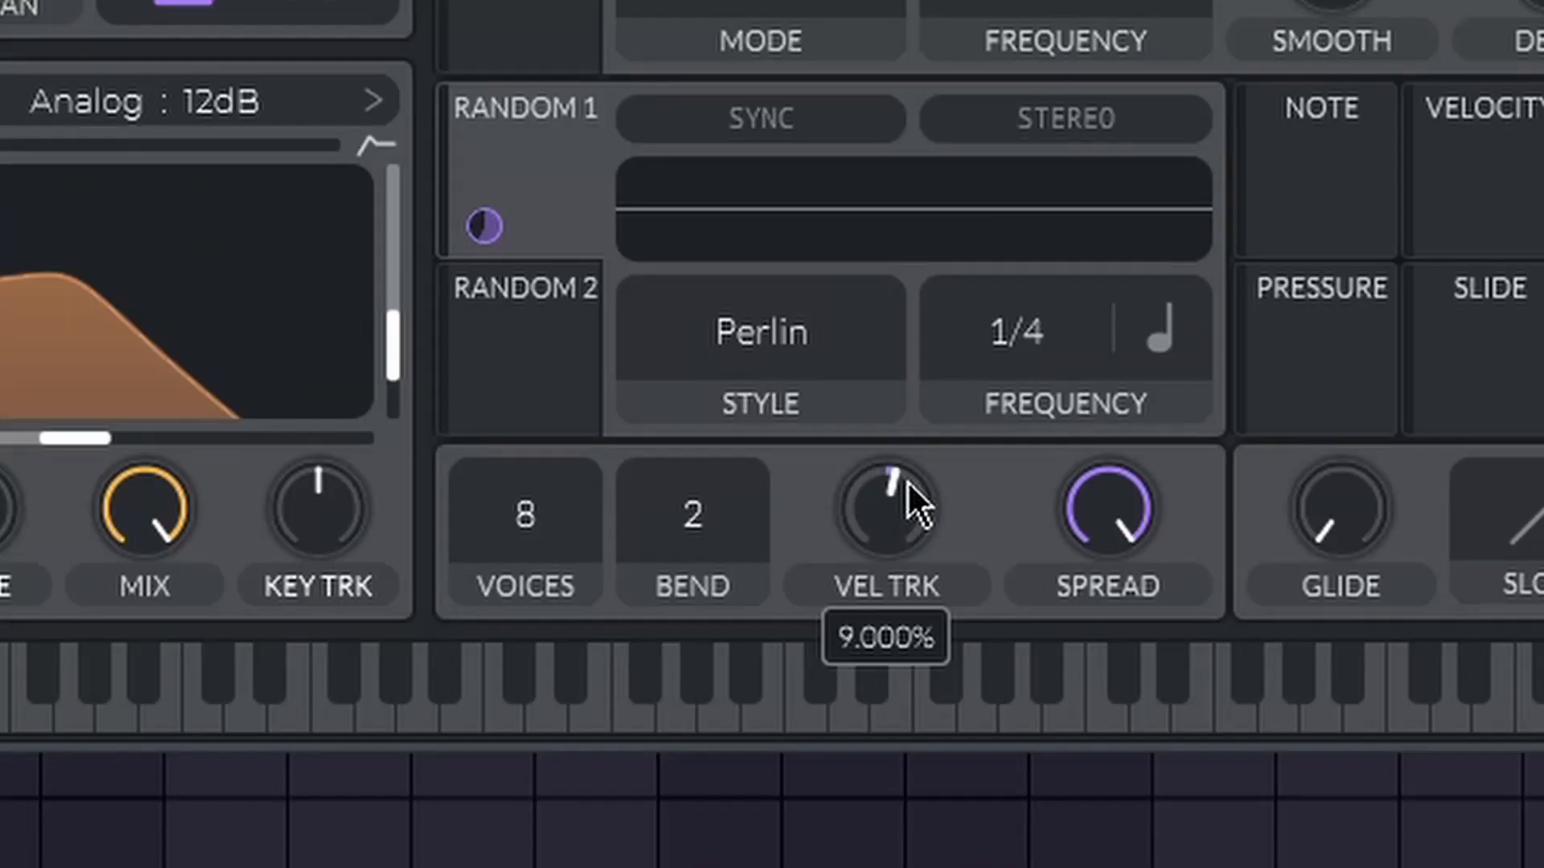
{"action": "left_click_drag", "start_coordinate": [896, 389], "coordinate": [896, 286]}
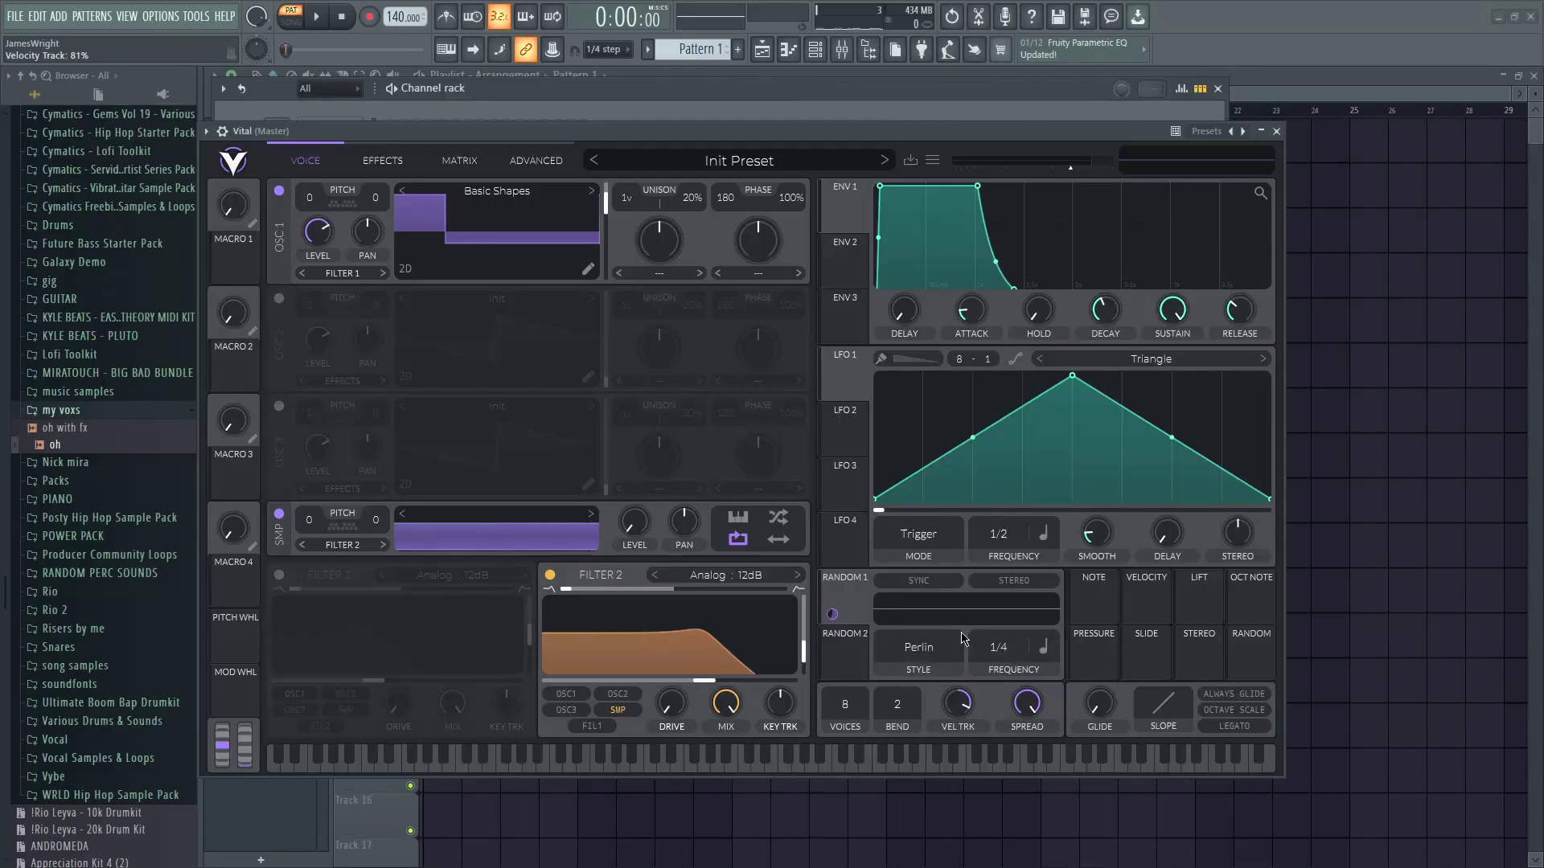
{"action": "key", "text": "t"}
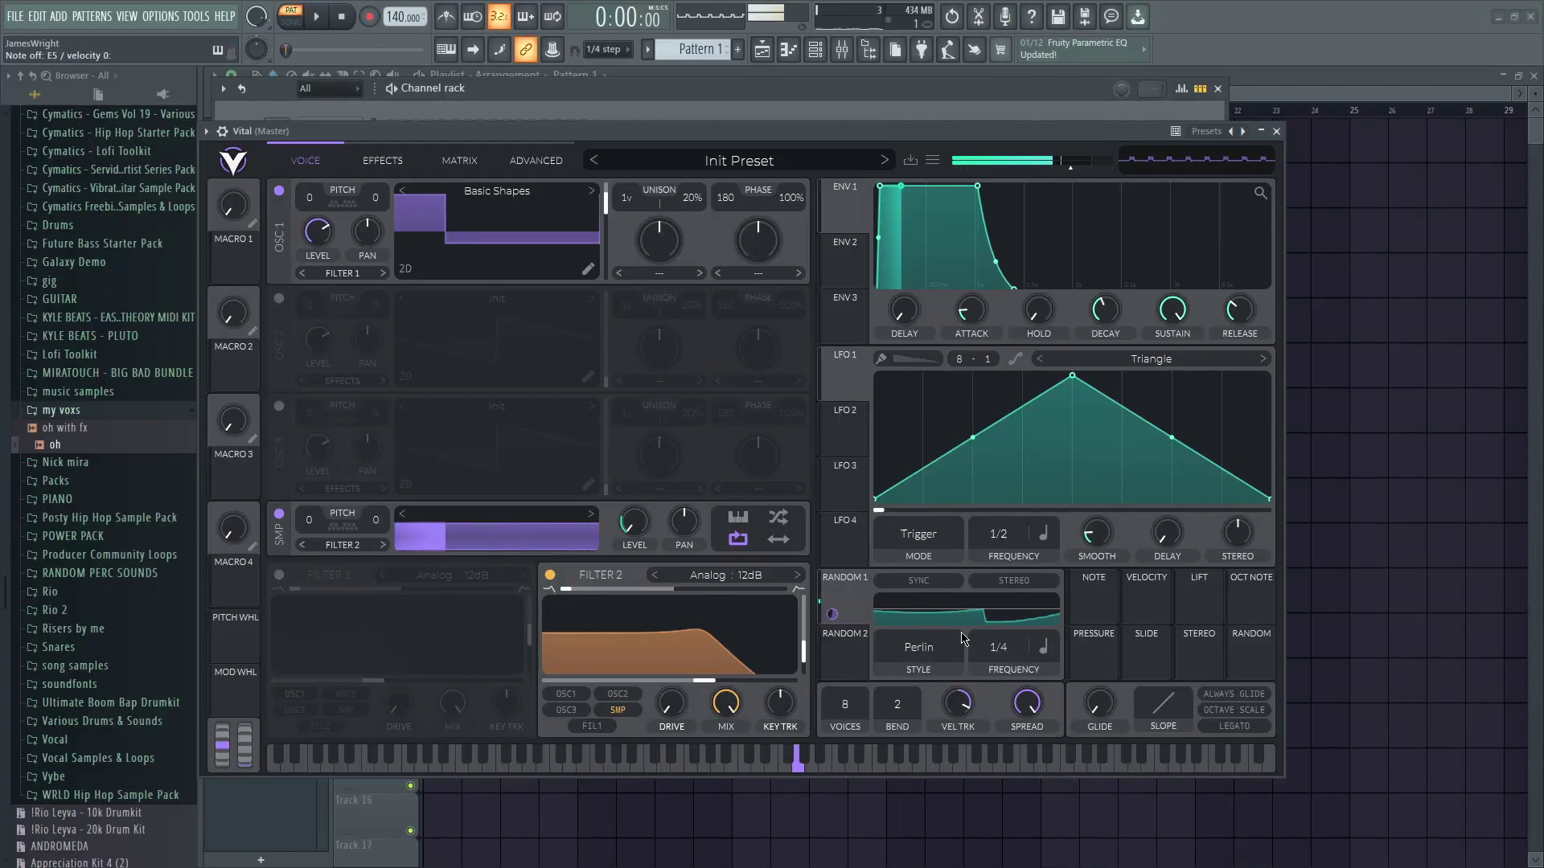
{"action": "key", "text": "r"}
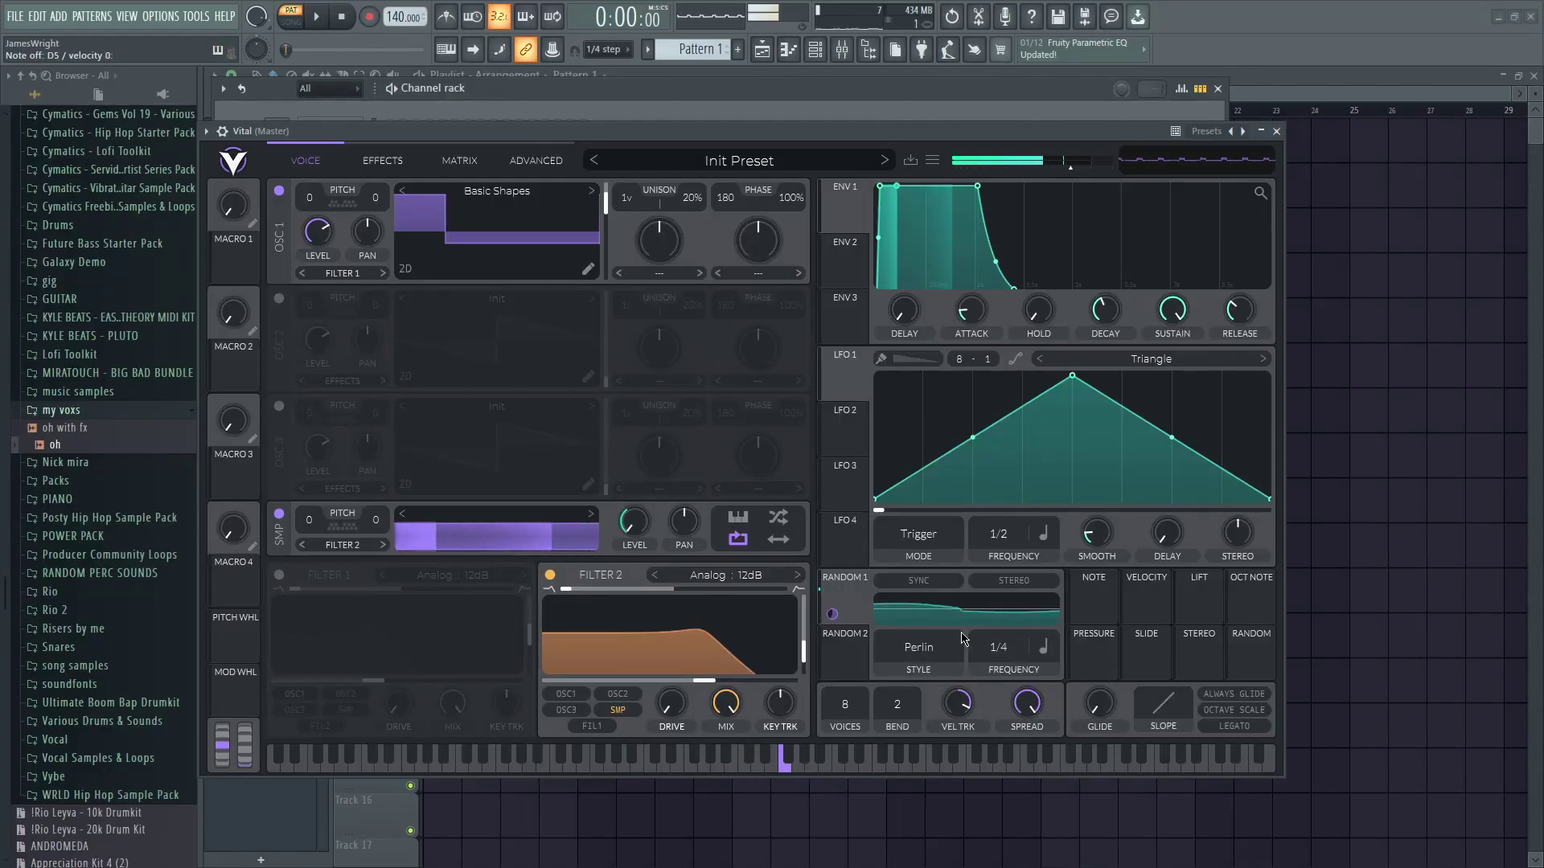
{"action": "key", "text": "q"}
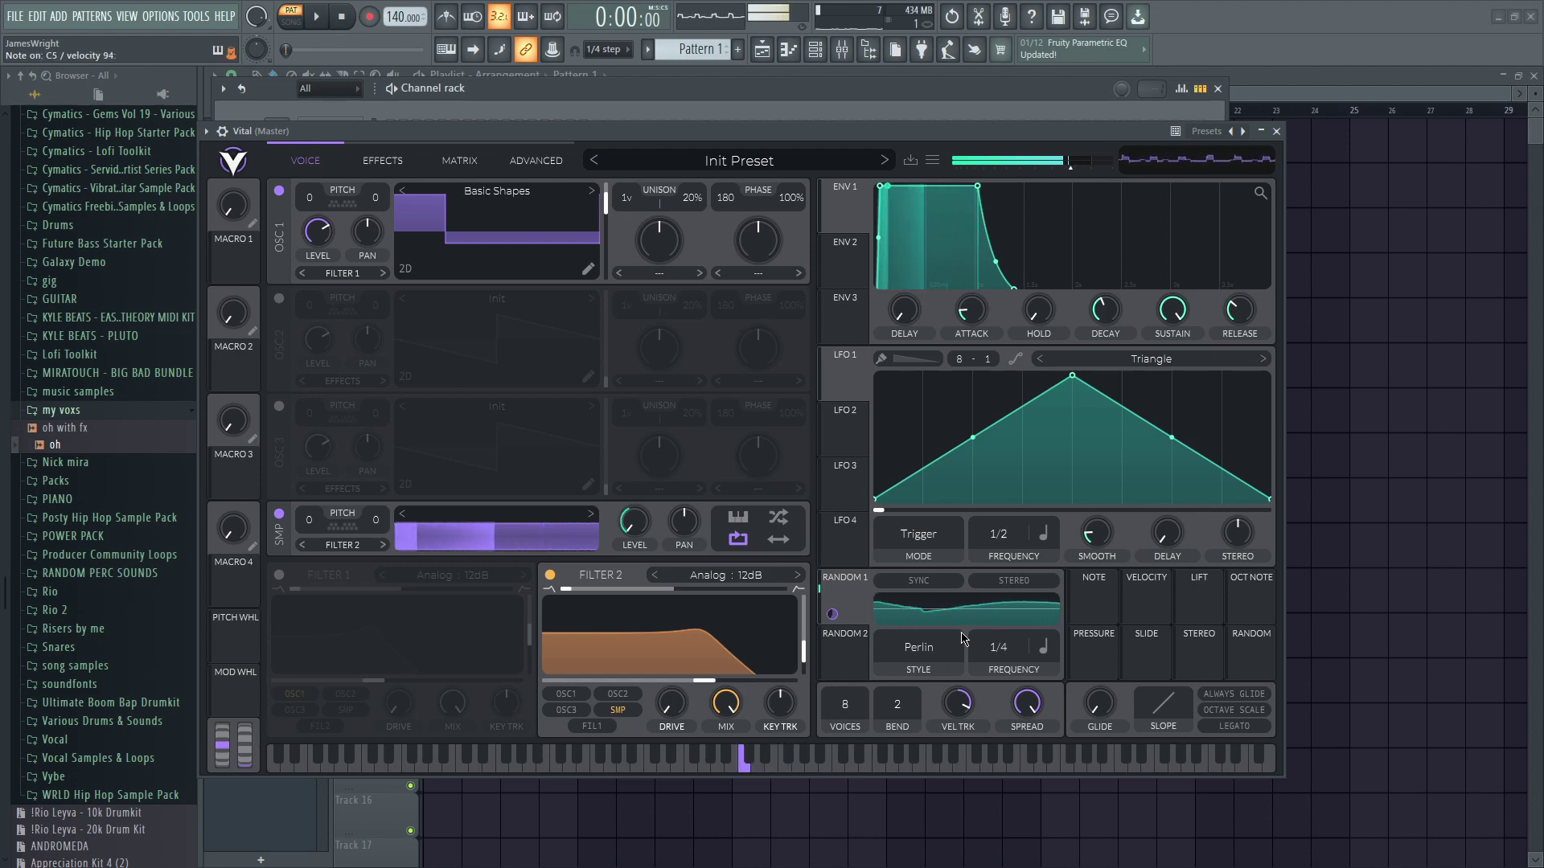
{"action": "key", "text": "e"}
{"action": "key", "text": "t"}
{"action": "key", "text": "z"}
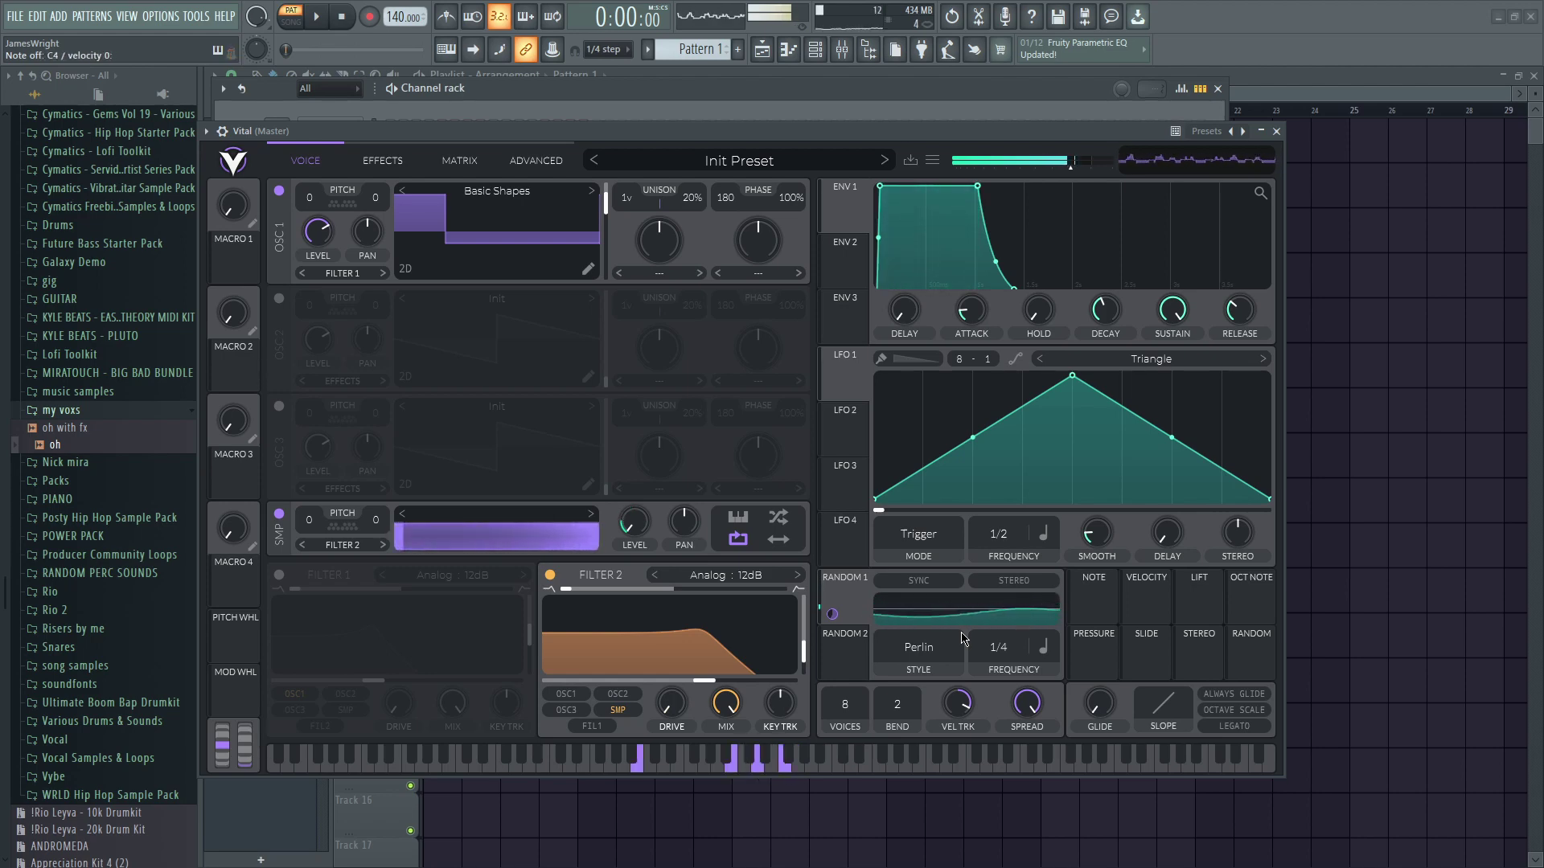
{"action": "key", "text": "m"}
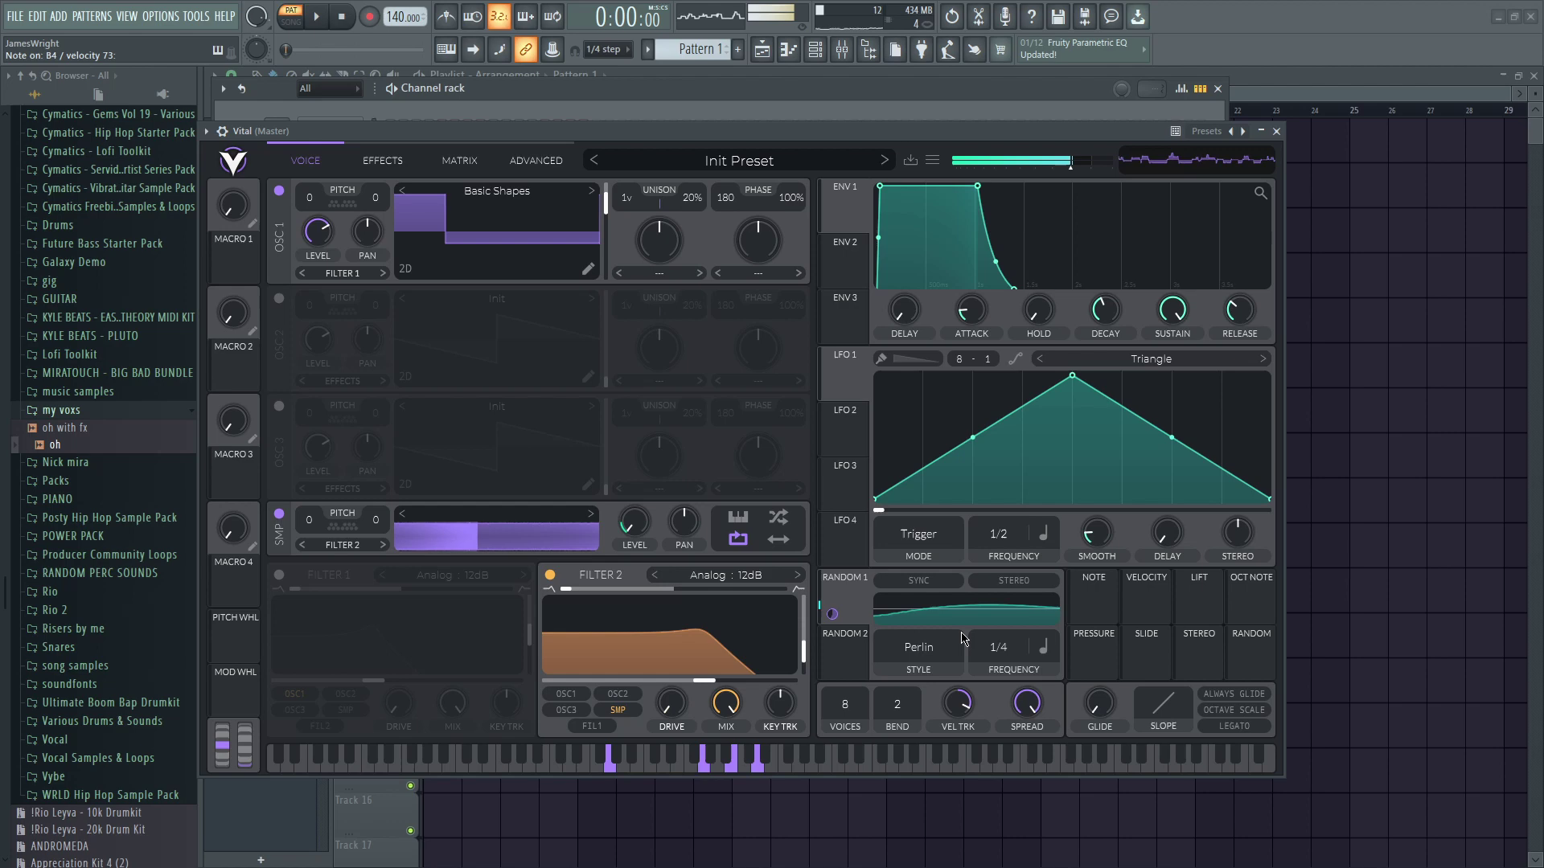
Play several chords on the Vital patch to audition the sound
{"action": "key", "text": "q"}
{"action": "key", "text": "e"}
{"action": "key", "text": "t"}
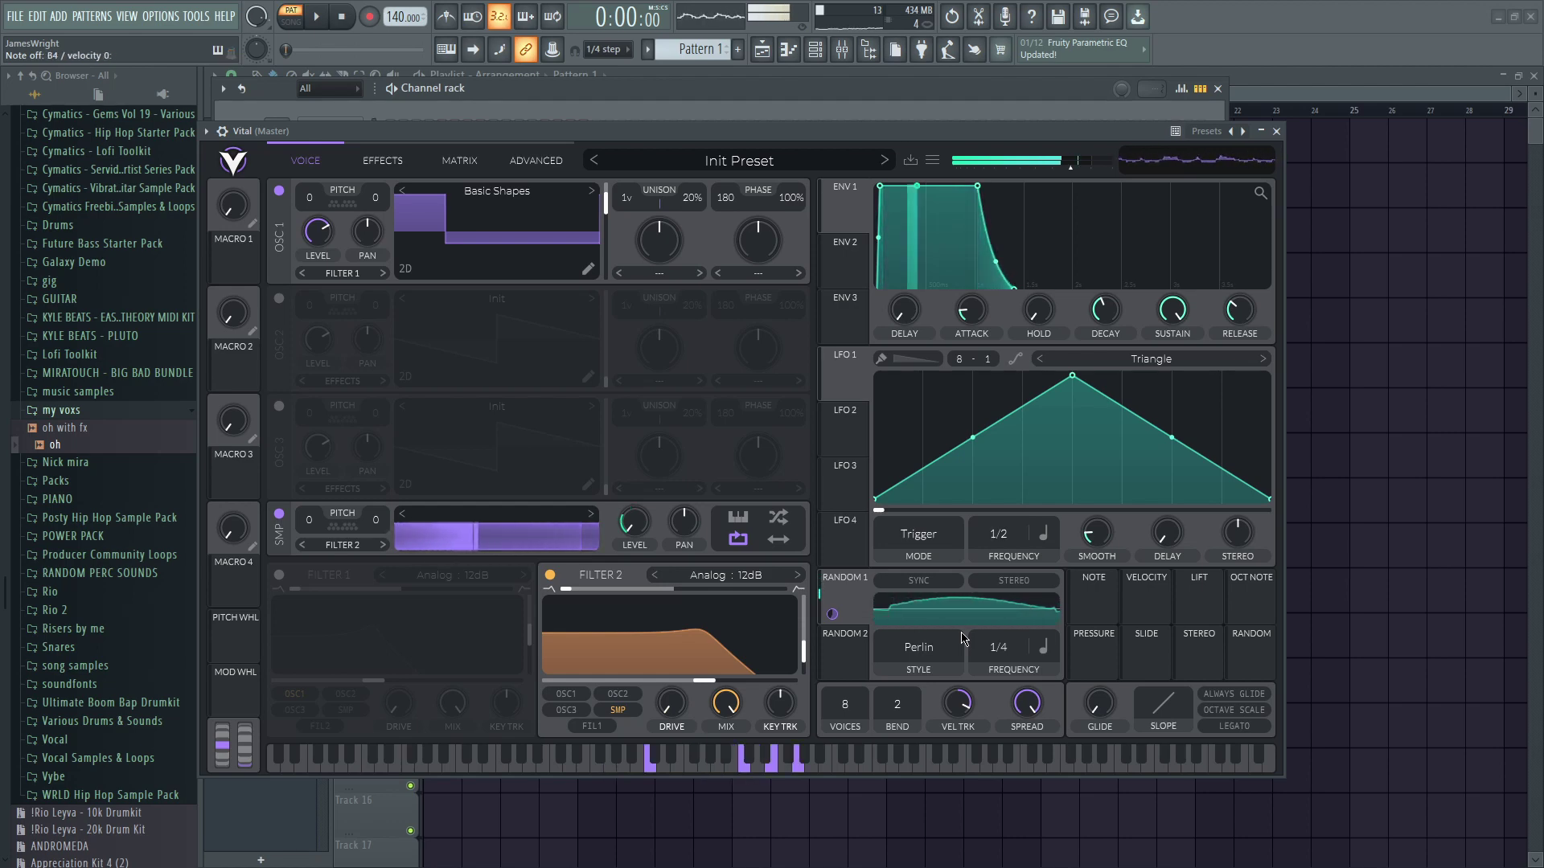
{"action": "key", "text": "q"}
{"action": "key", "text": "e"}
{"action": "key", "text": "t"}
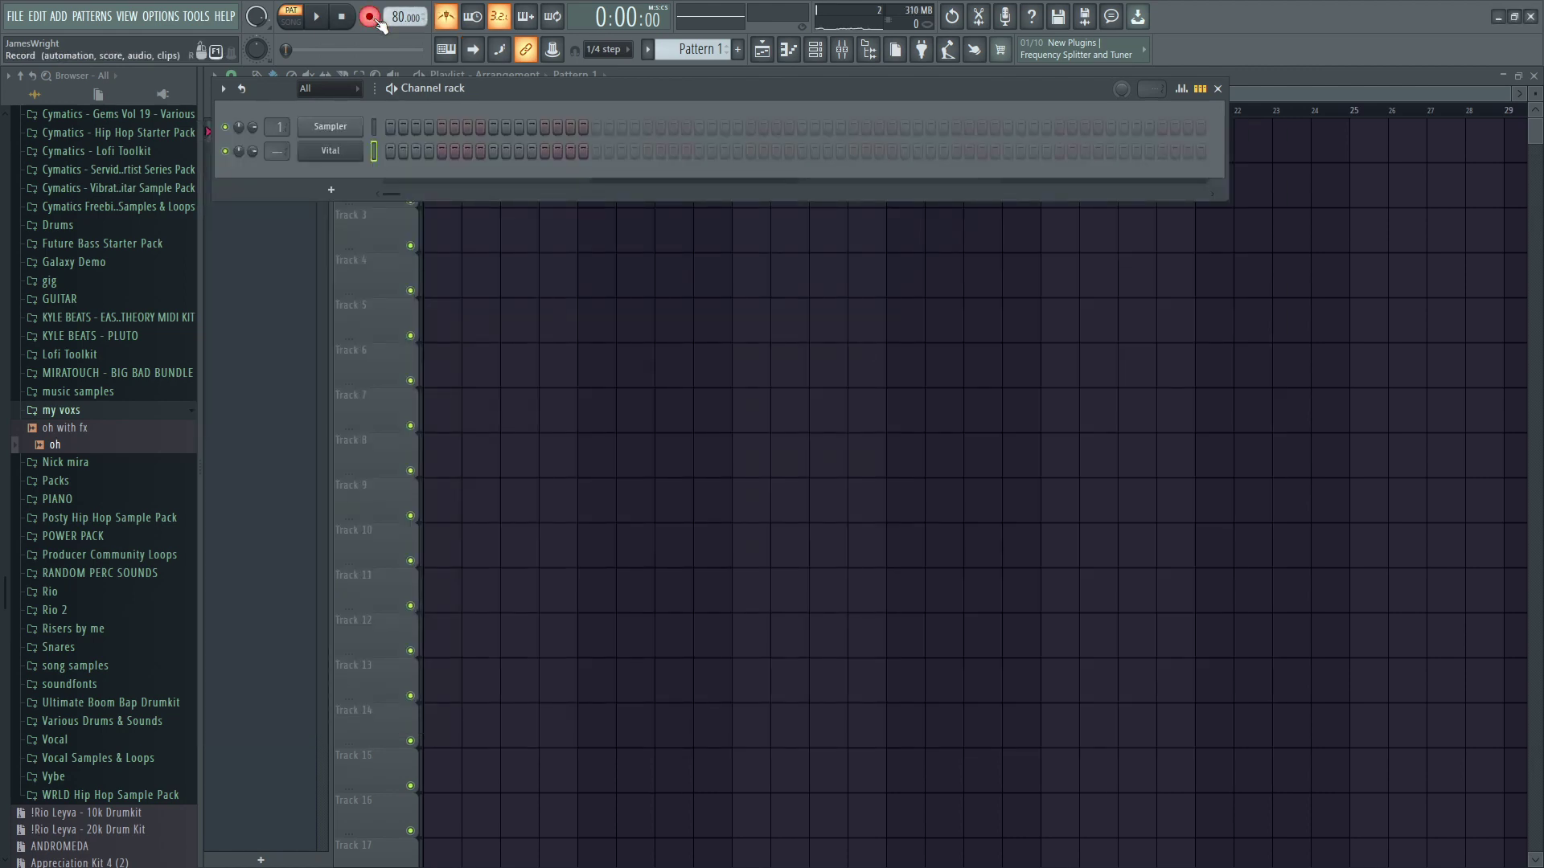
Record a four-bar chord progression for Vital at 80 BPM and edit low notes beneath the chords in the piano roll
{"action": "key", "text": "space"}
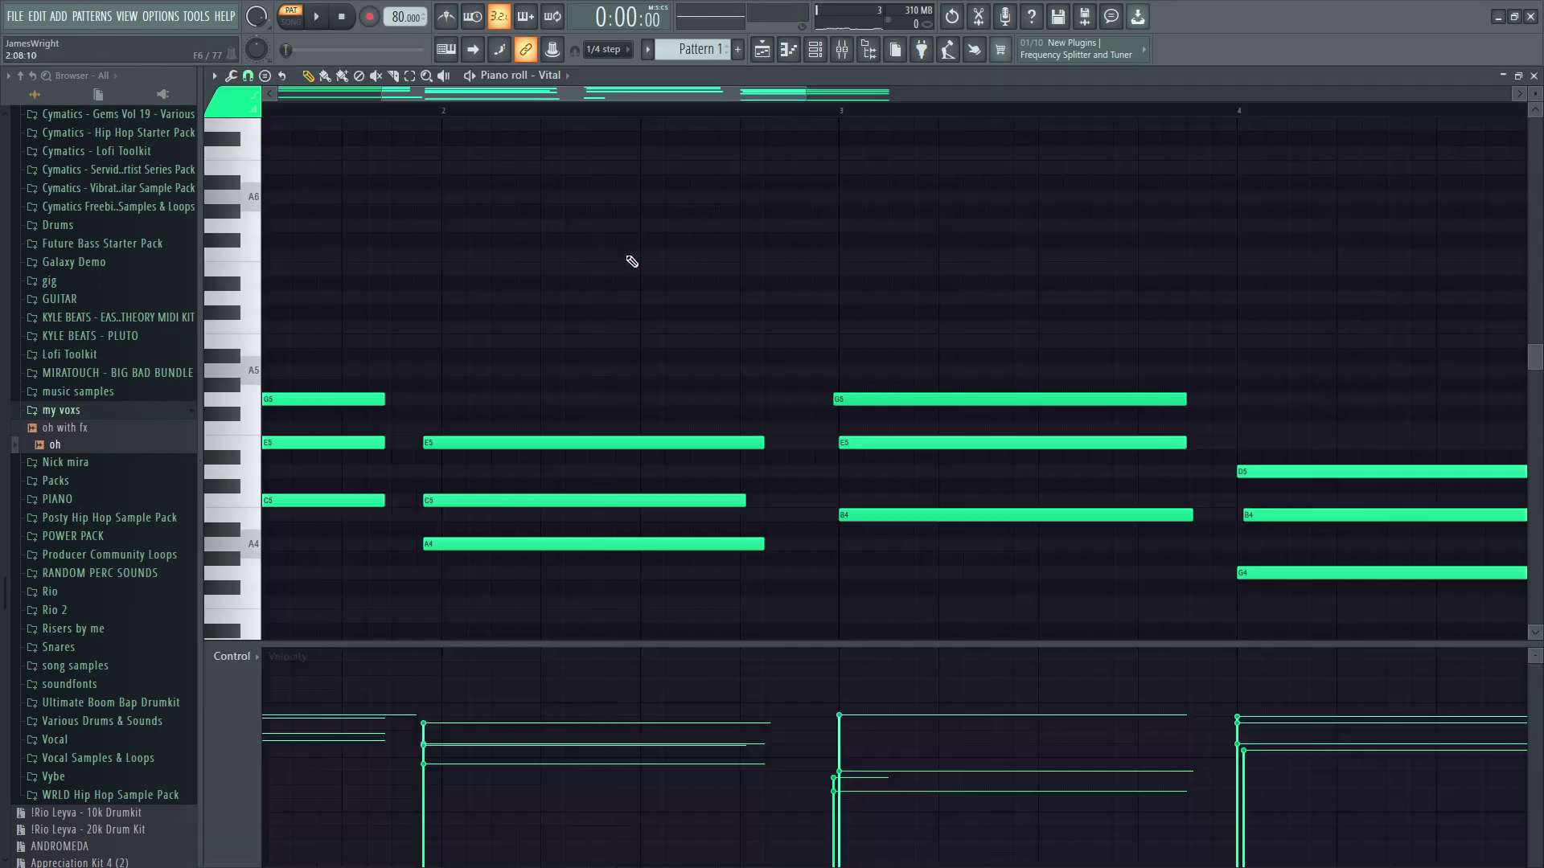
{"action": "scroll", "coordinate": [632, 262], "scroll_direction": "down", "scroll_amount": 3}
{"action": "left_click_drag", "start_coordinate": [565, 362], "coordinate": [613, 544]}
{"action": "left_click", "coordinate": [583, 557]}
{"action": "right_click", "coordinate": [590, 561]}
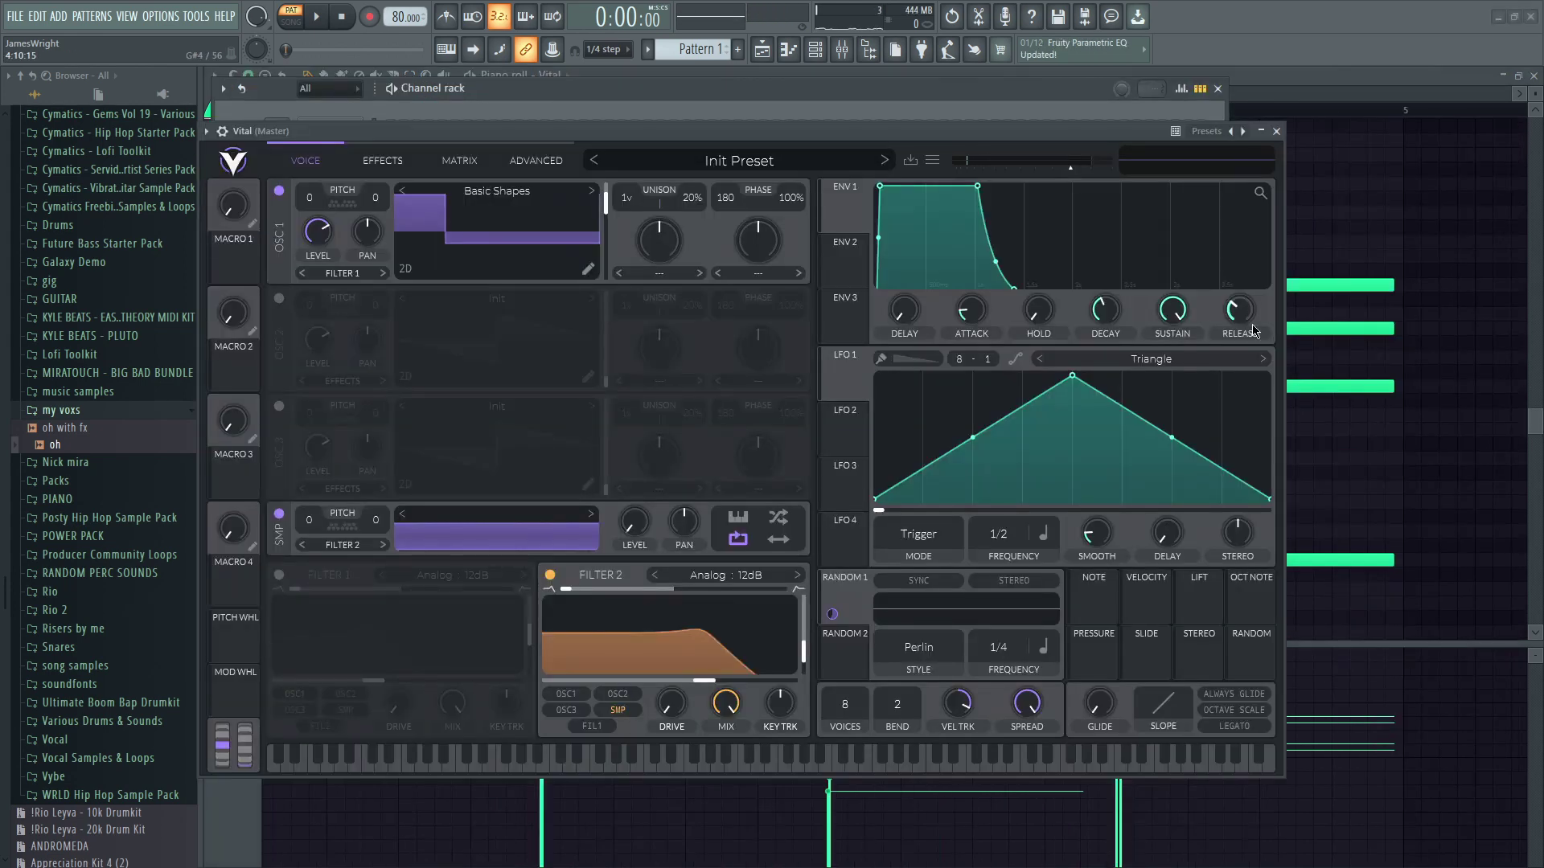
Set Envelope 1's release to about 1.415 seconds and play the pattern to hear it
{"action": "left_click_drag", "start_coordinate": [1239, 328], "coordinate": [1243, 310]}
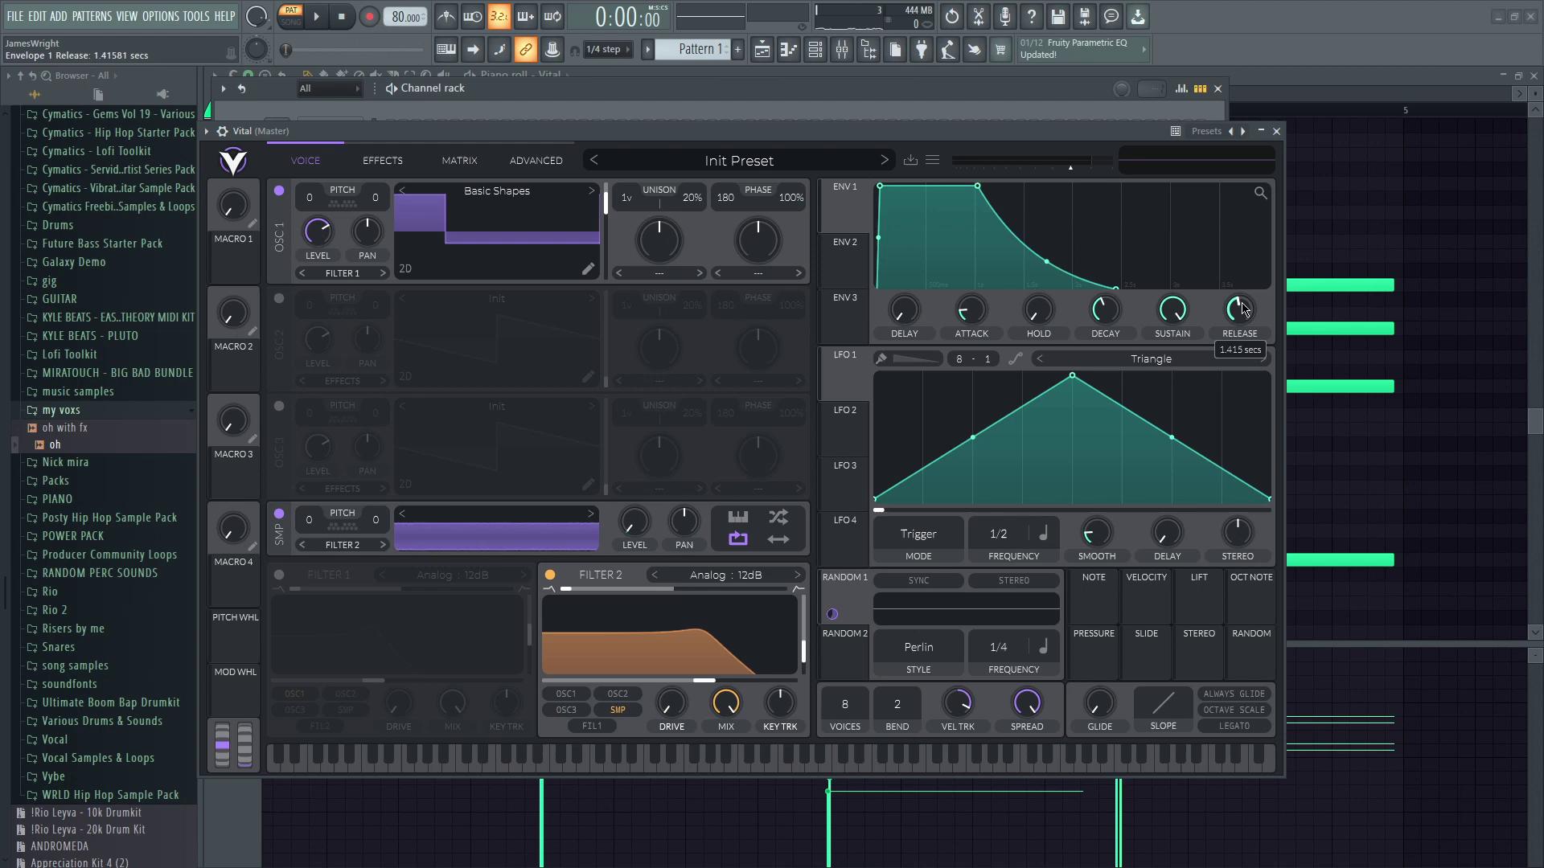
{"action": "key", "text": "space"}
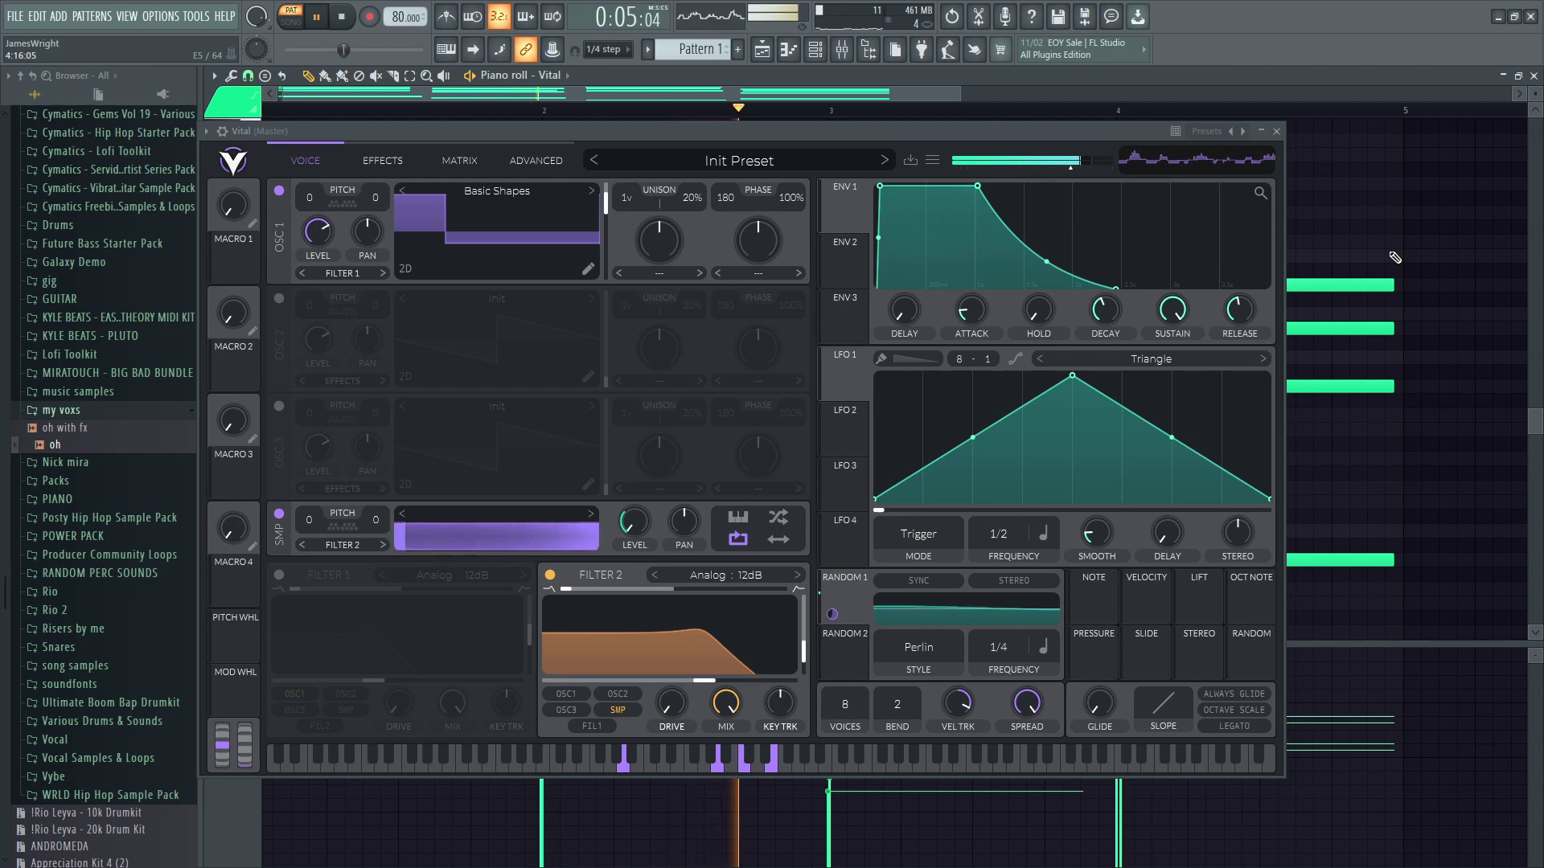
Close the synth window and slightly lower the velocity of all notes in the piano roll
{"action": "left_click", "coordinate": [1279, 134]}
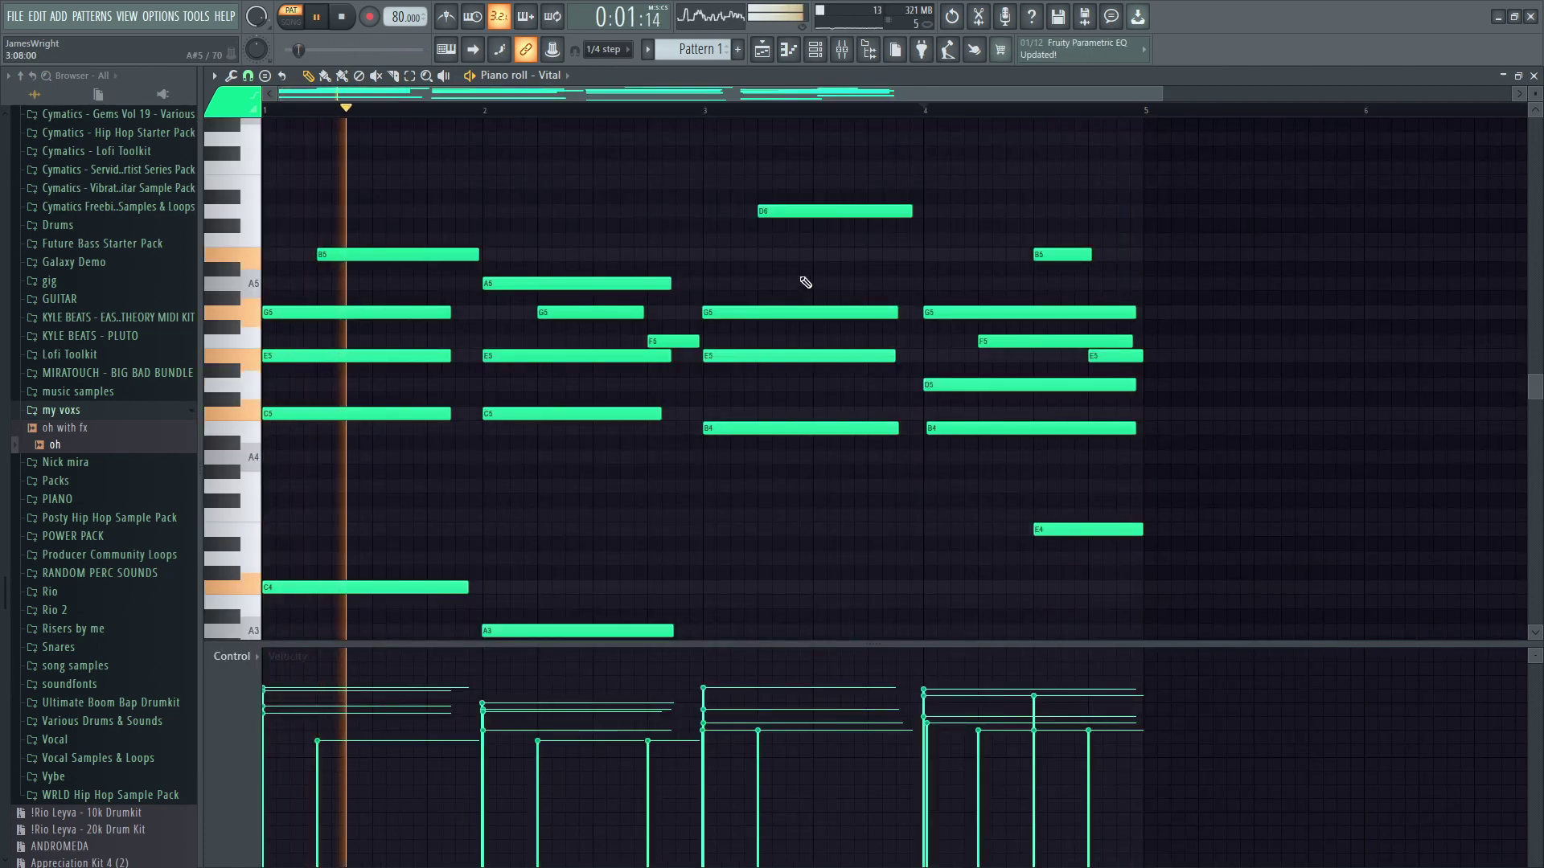
{"action": "key", "text": "ctrl+a"}
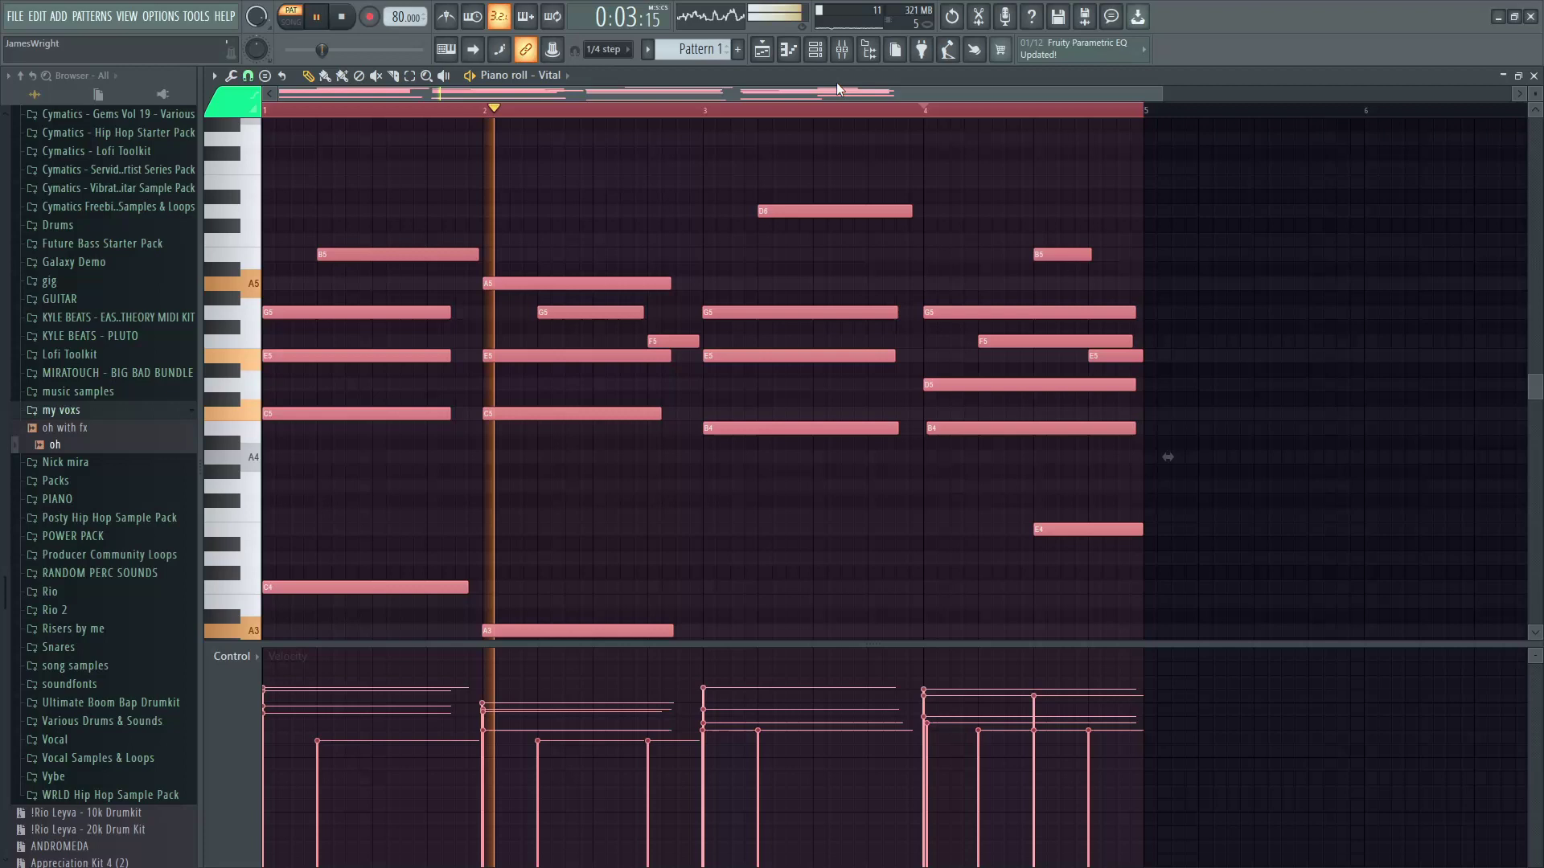
{"action": "key", "text": "ctrl+d"}
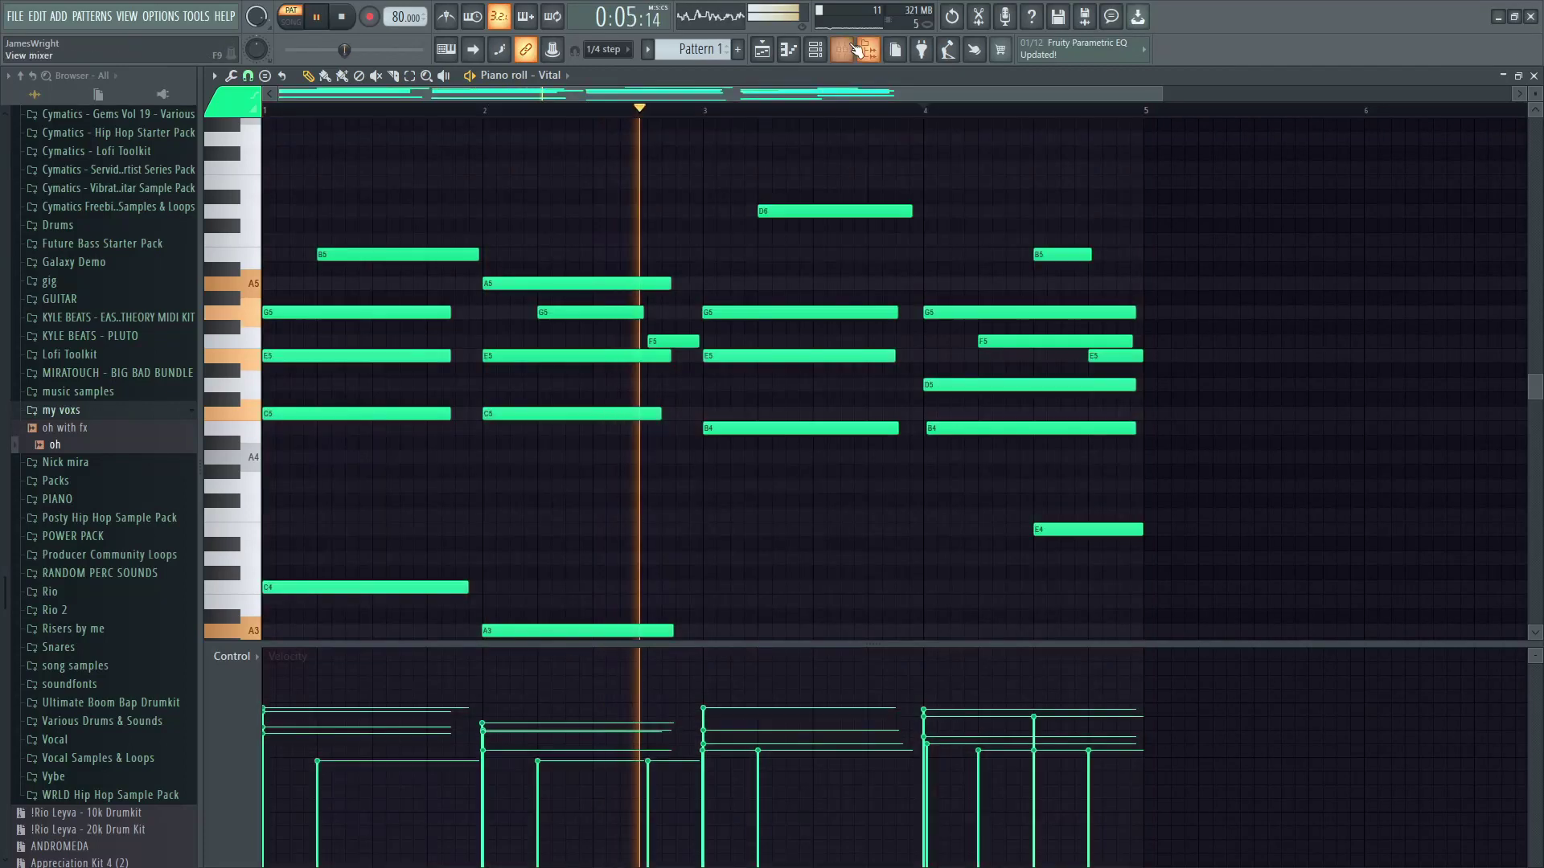
Reopen the Vital channel's synth window, reposition it and stop playback
{"action": "left_click", "coordinate": [814, 50]}
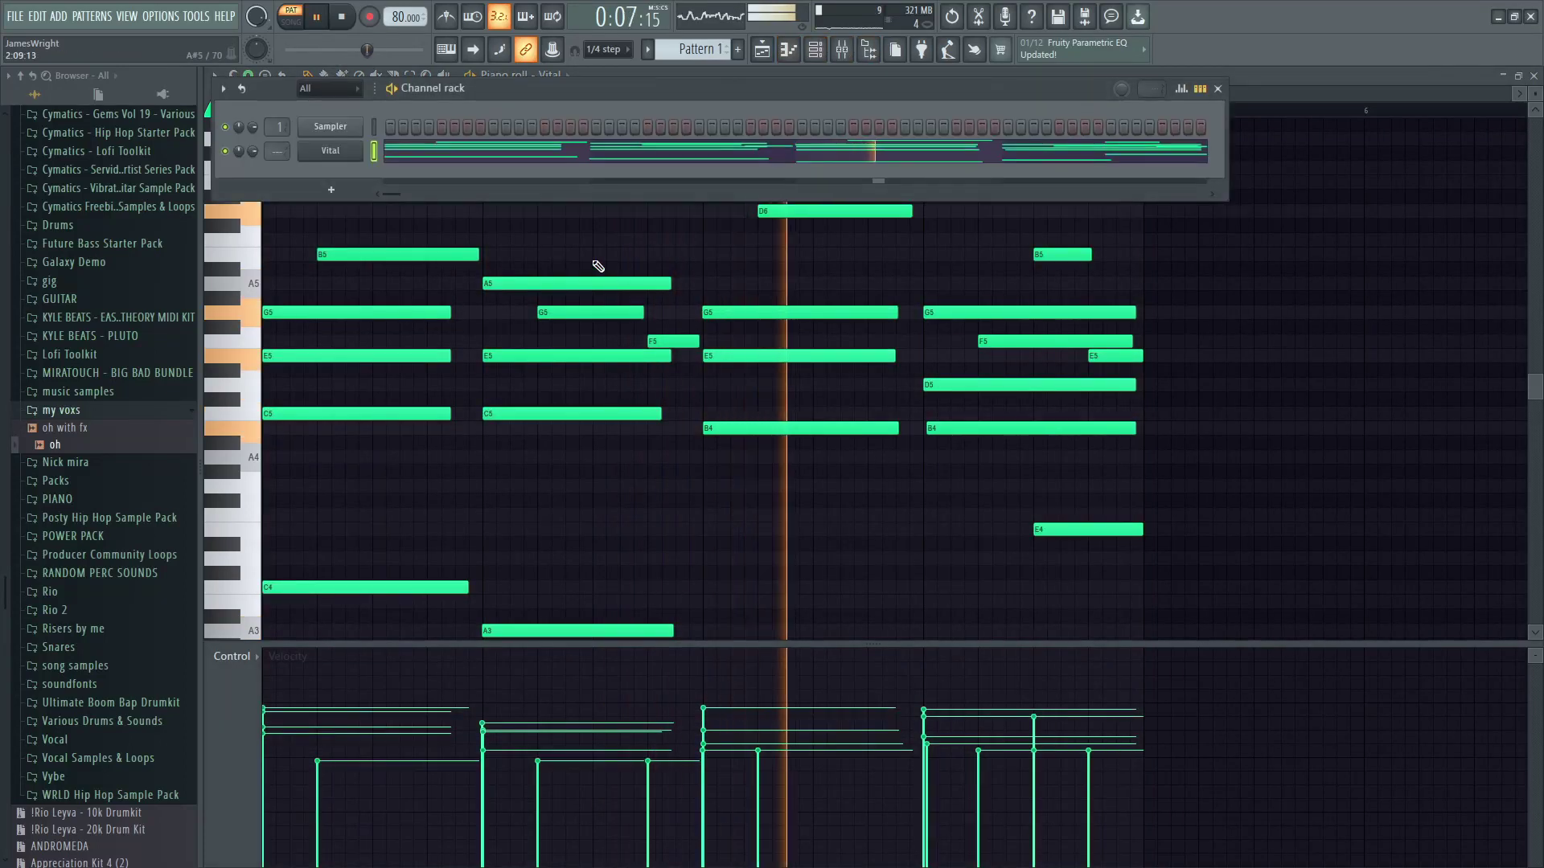
{"action": "left_click", "coordinate": [336, 153]}
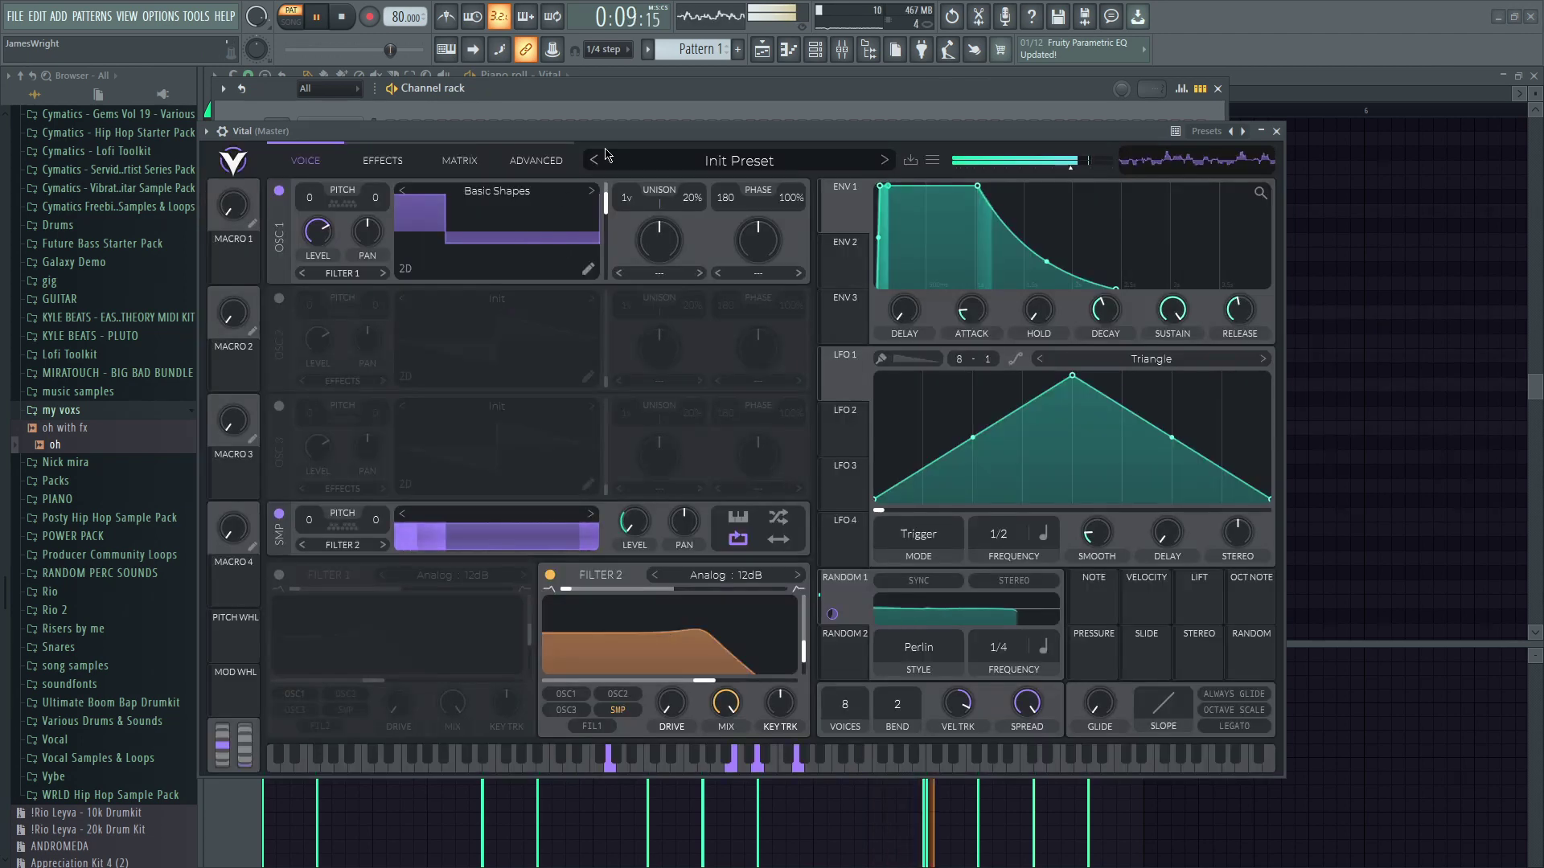
{"action": "left_click_drag", "start_coordinate": [648, 139], "coordinate": [649, 141]}
{"action": "key", "text": "space"}
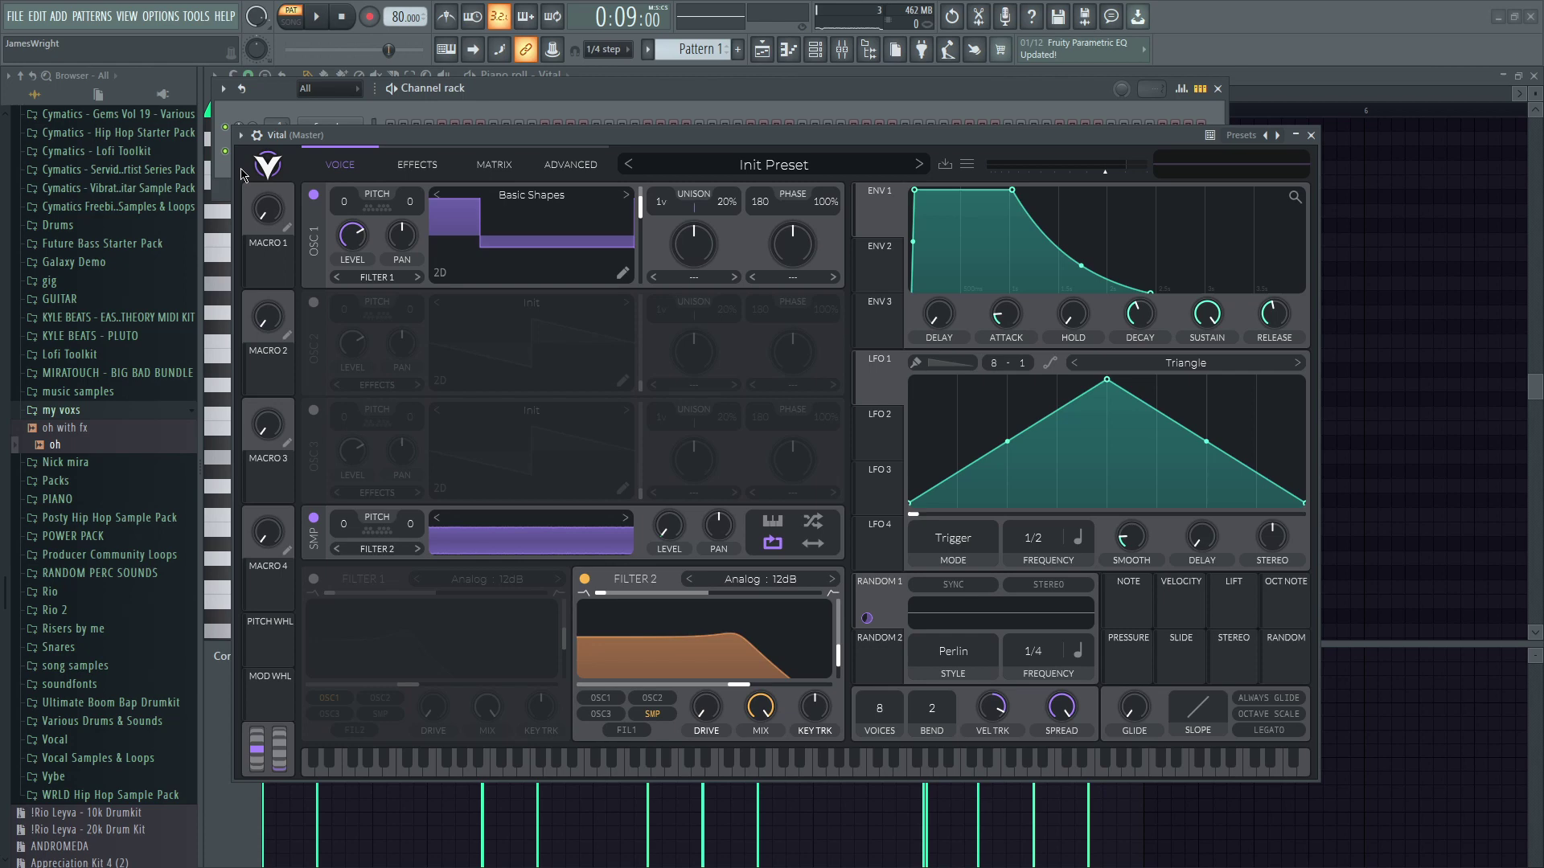
Assign Envelope 2 to modulate Oscillator 1's fine tune, using a very short decay and zero sustain
{"action": "left_click_drag", "start_coordinate": [879, 269], "coordinate": [737, 353]}
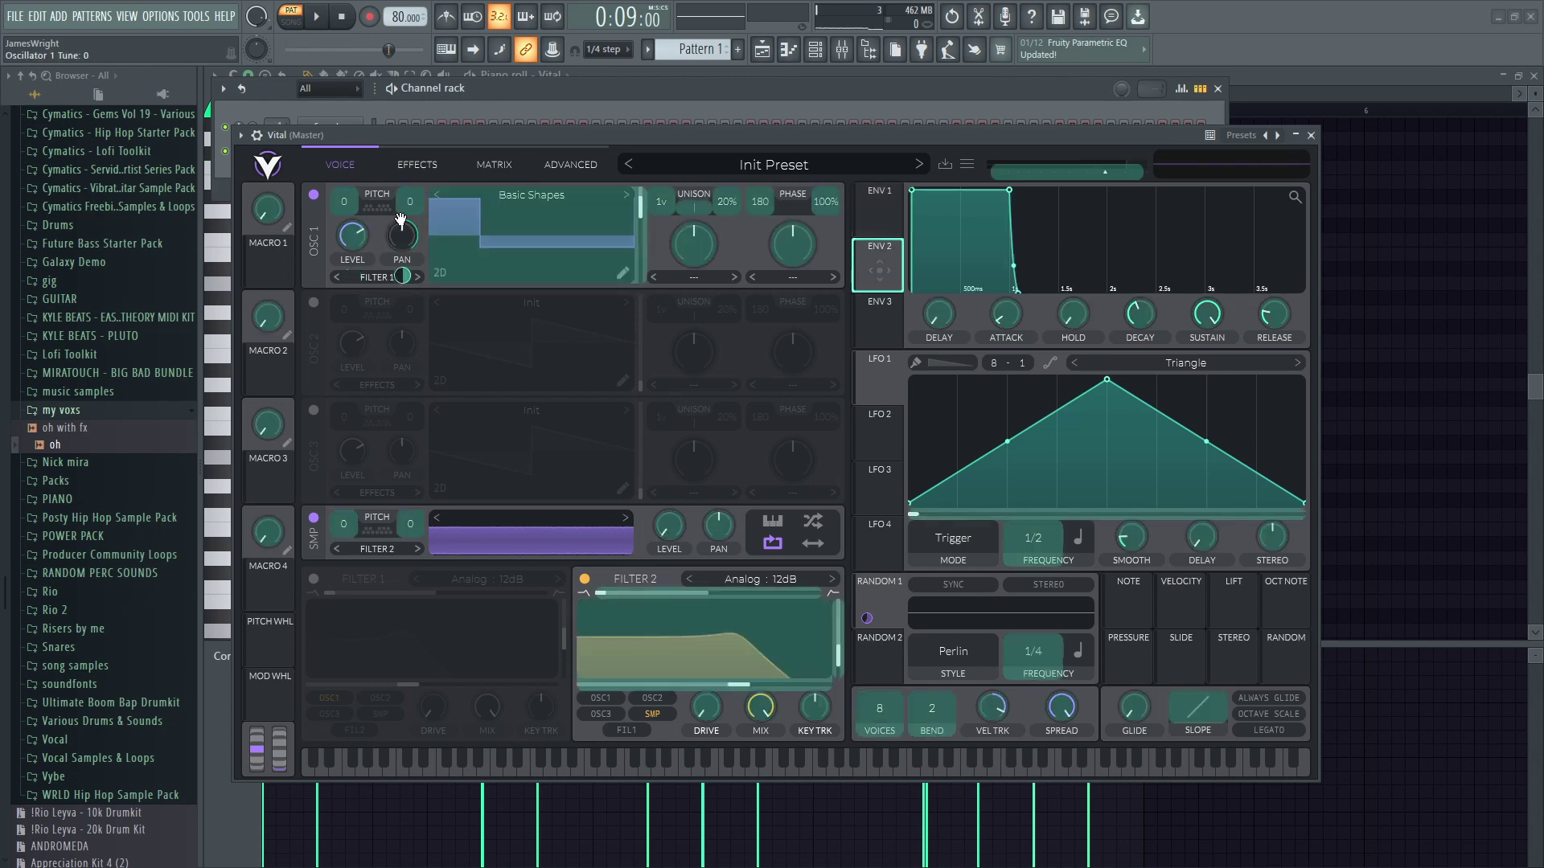
{"action": "left_click_drag", "start_coordinate": [415, 211], "coordinate": [410, 230]}
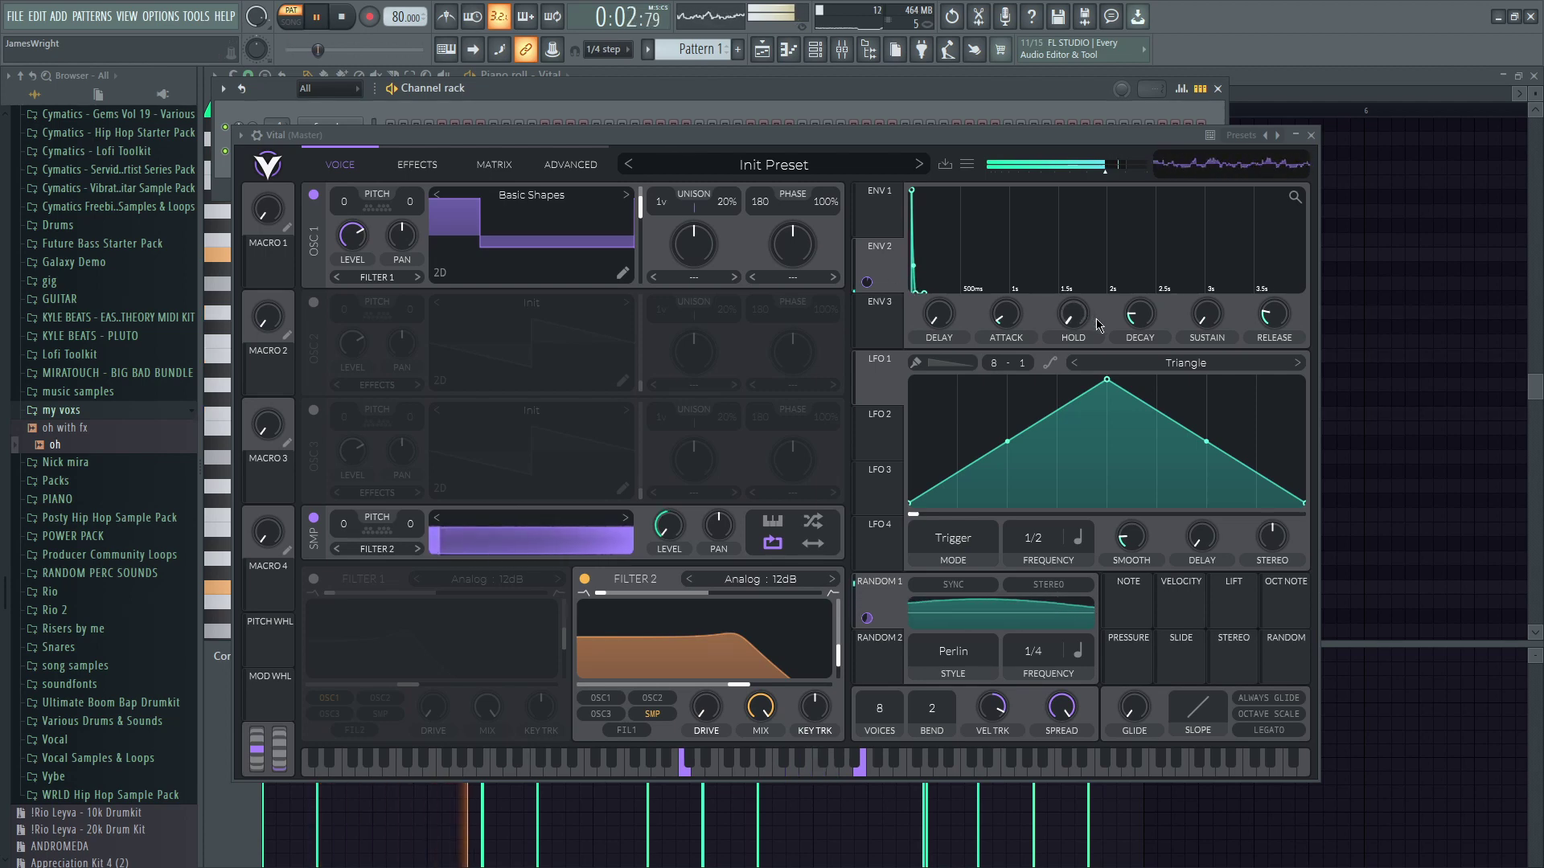
{"action": "mouse_move", "coordinate": [1092, 335]}
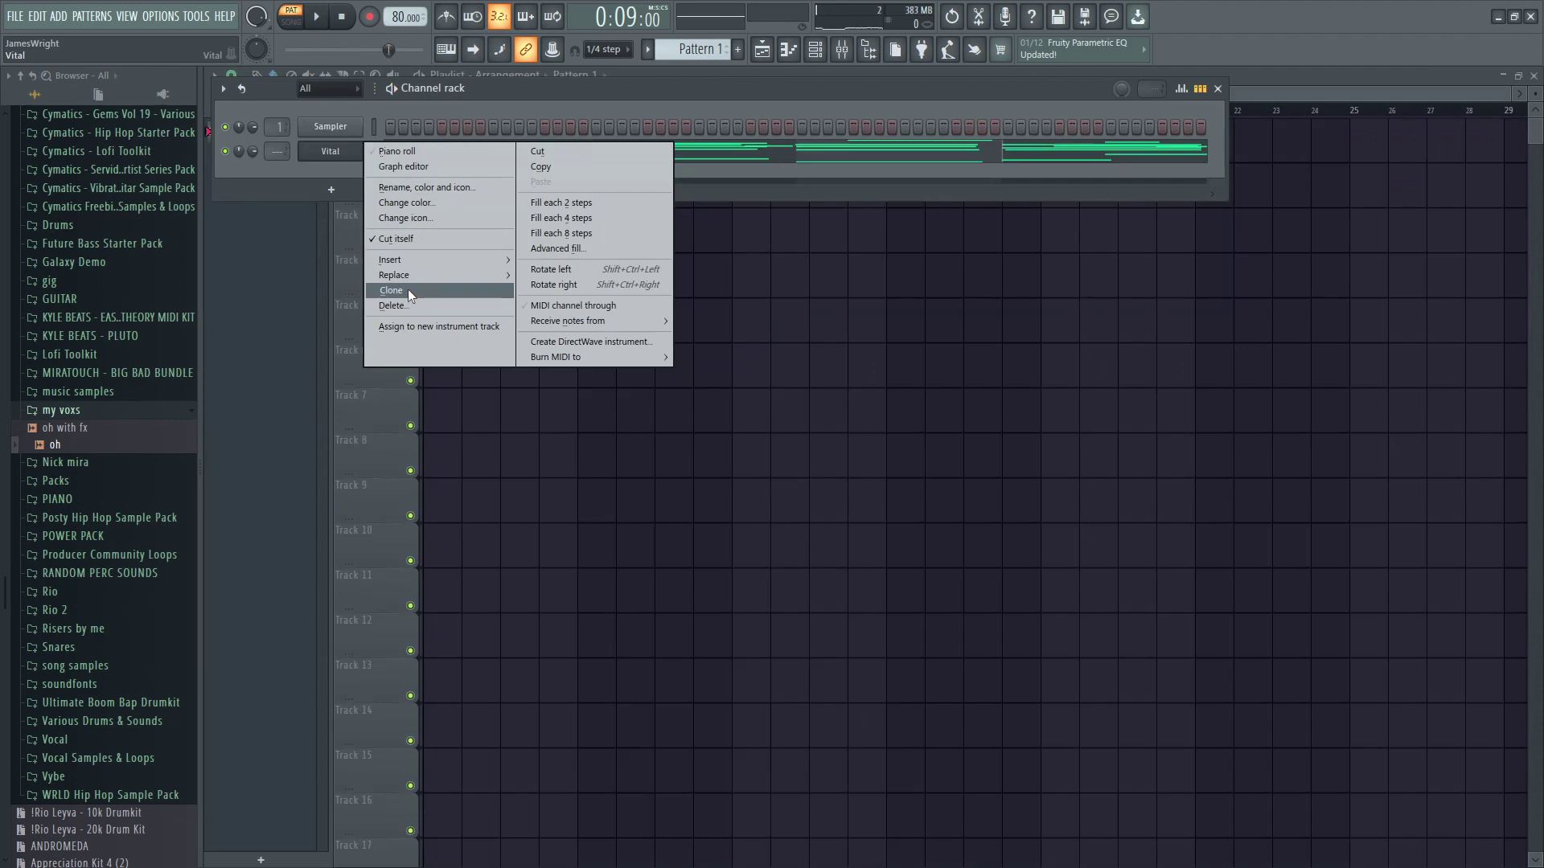
Clone the Vital channel and arpeggiate the copied notes in the clone's piano roll
{"action": "left_click", "coordinate": [408, 288]}
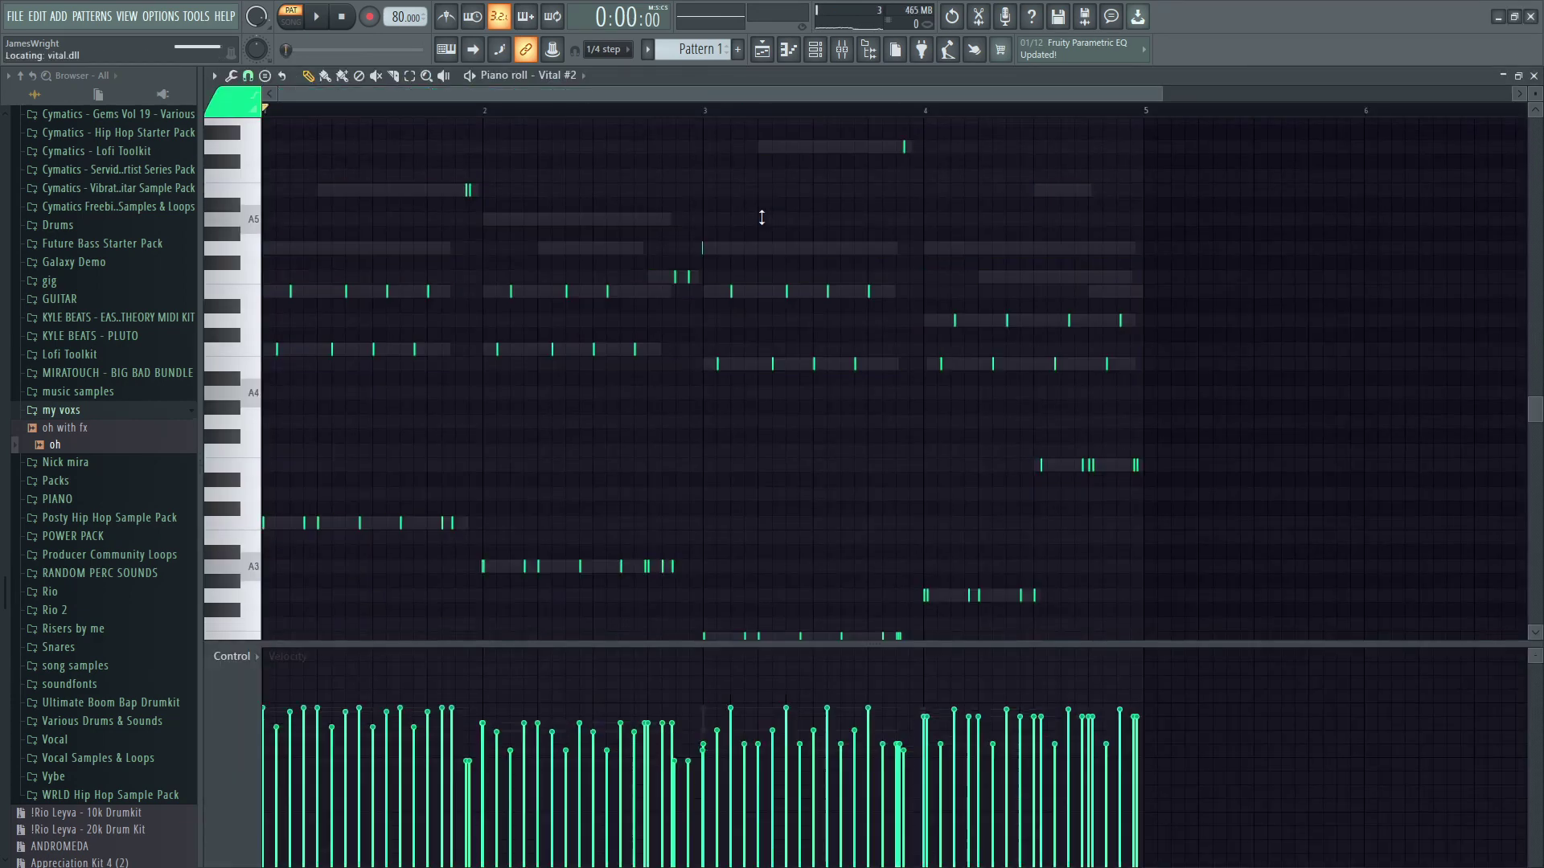
{"action": "key", "text": "alt+a"}
{"action": "key", "text": "Return"}
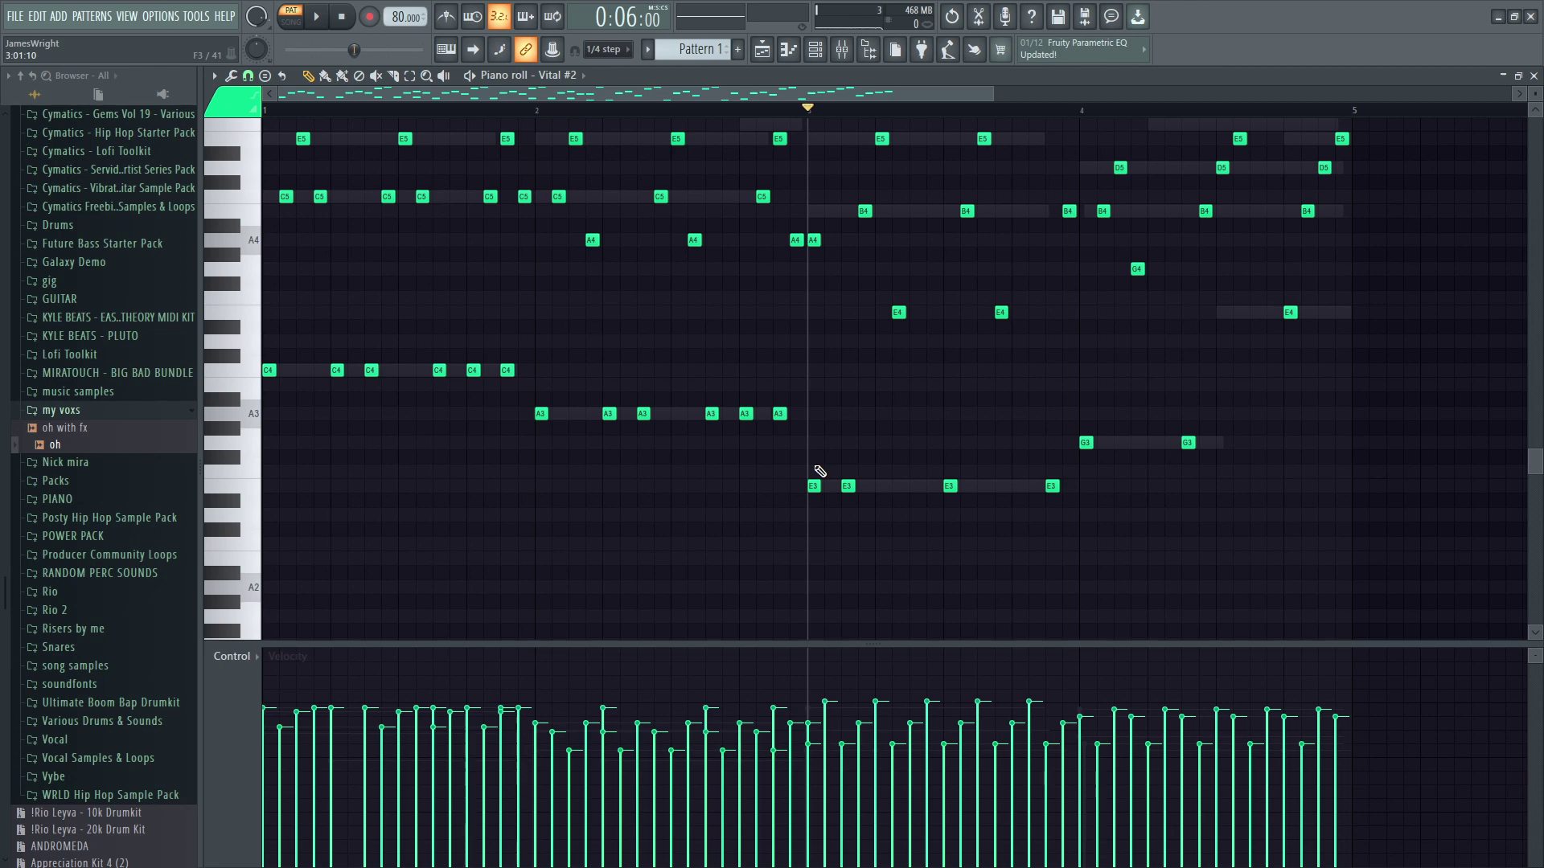
Refine individual arpeggio notes in the Vital #2 piano roll, including additional E3 notes in bar 3, and play the pattern
{"action": "scroll", "coordinate": [858, 410], "scroll_direction": "up", "scroll_amount": 3}
{"action": "left_click_drag", "start_coordinate": [865, 407], "coordinate": [892, 435]}
{"action": "scroll", "coordinate": [892, 434], "scroll_direction": "down", "scroll_amount": 2}
{"action": "scroll", "coordinate": [923, 515], "scroll_direction": "down", "scroll_amount": 1}
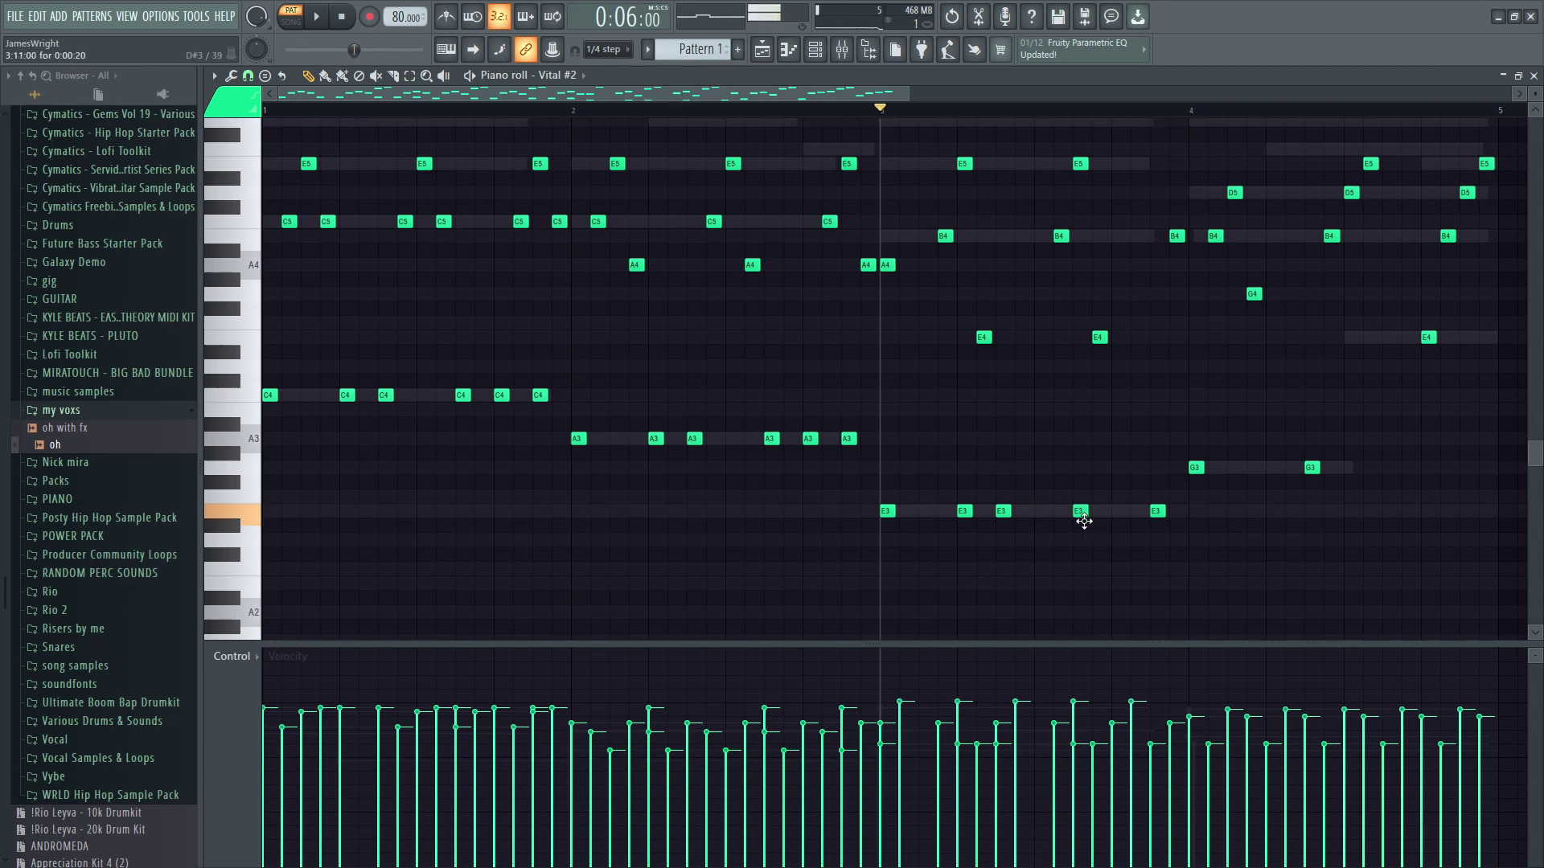
{"action": "key", "text": "space"}
{"action": "left_click_drag", "start_coordinate": [1137, 572], "coordinate": [1070, 562]}
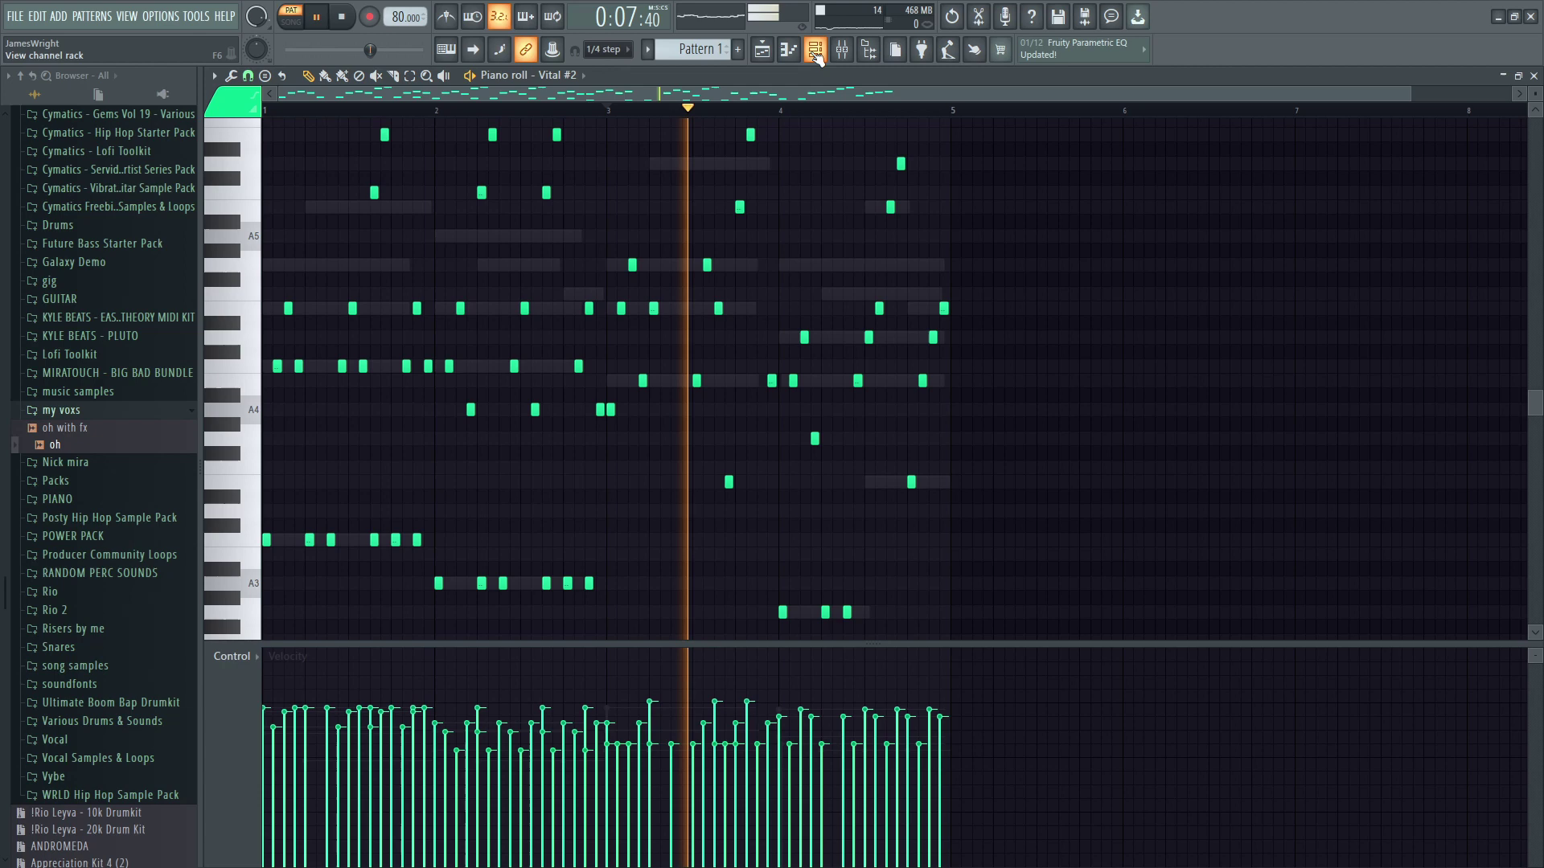
Open Vital #2, set its pitch bend range to 24, raise the glide and turn on Always Glide
{"action": "left_click", "coordinate": [815, 49]}
{"action": "key", "text": "space"}
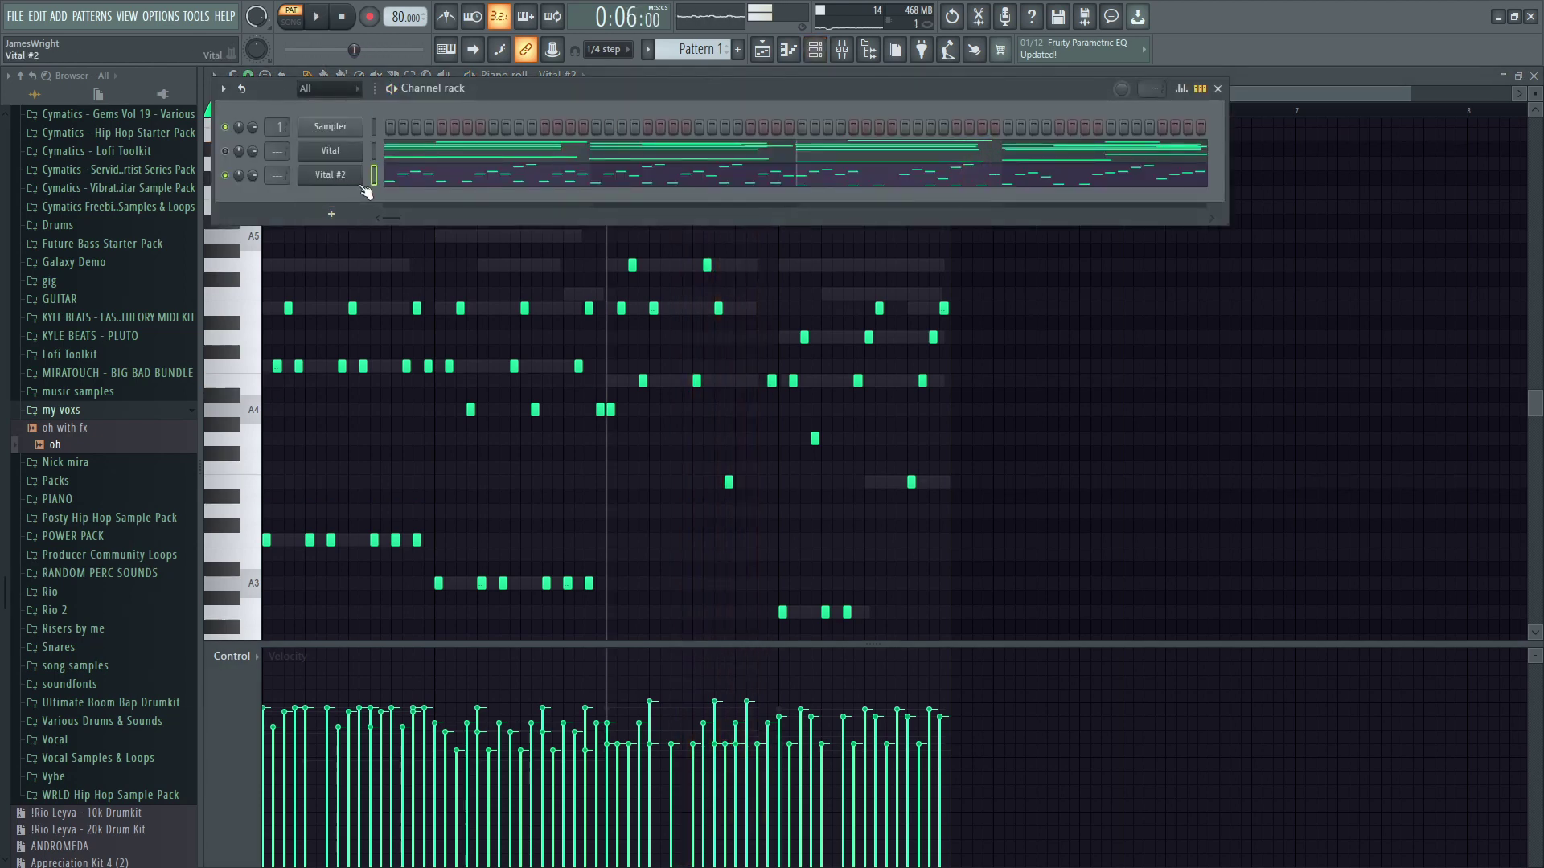
{"action": "left_click", "coordinate": [361, 183]}
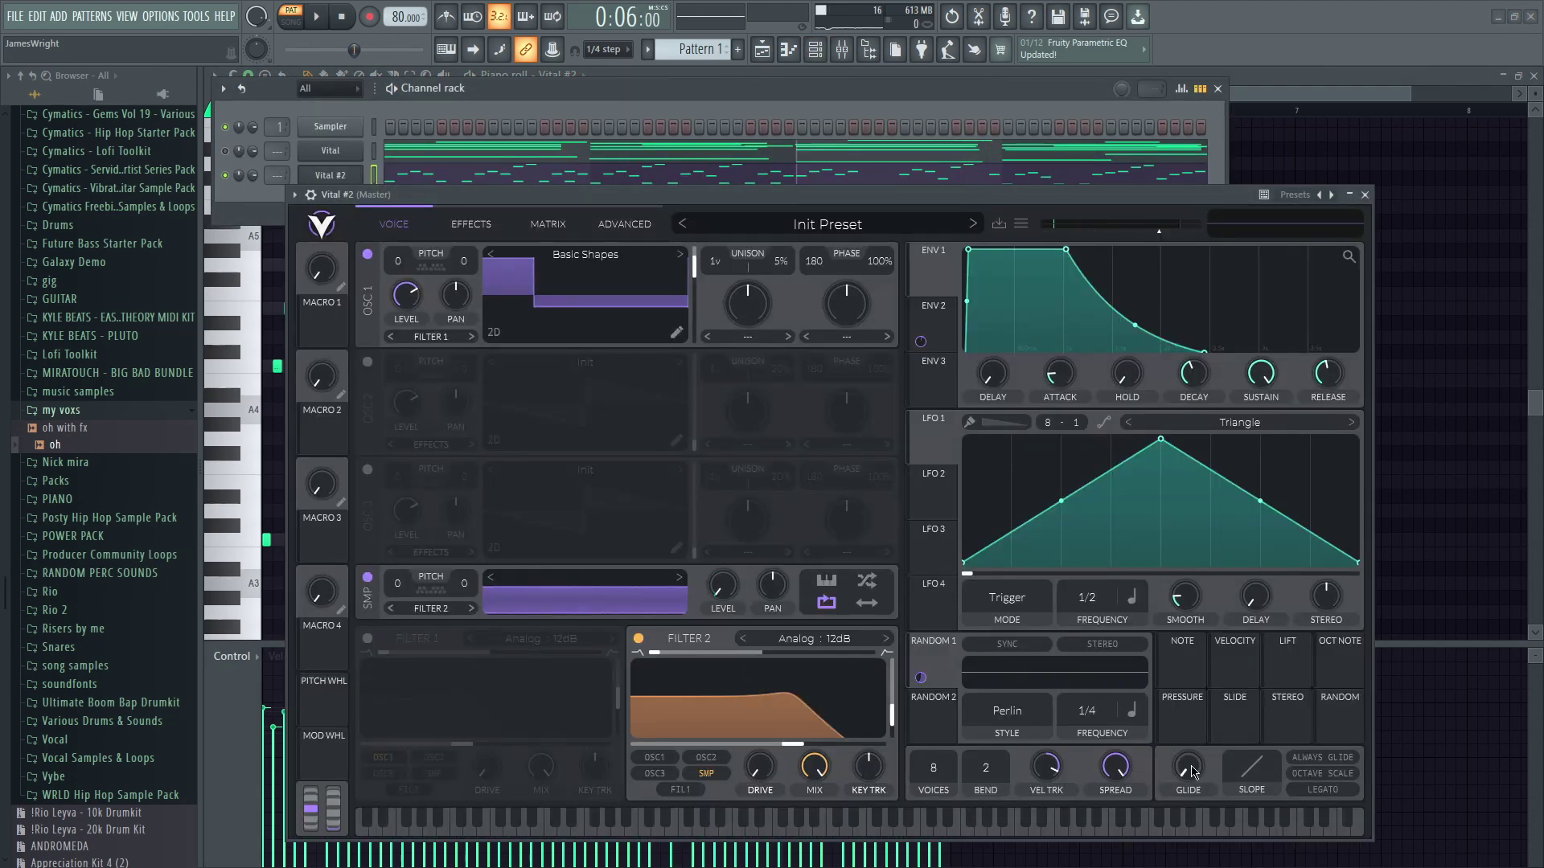
{"action": "left_click_drag", "start_coordinate": [979, 767], "coordinate": [968, 640]}
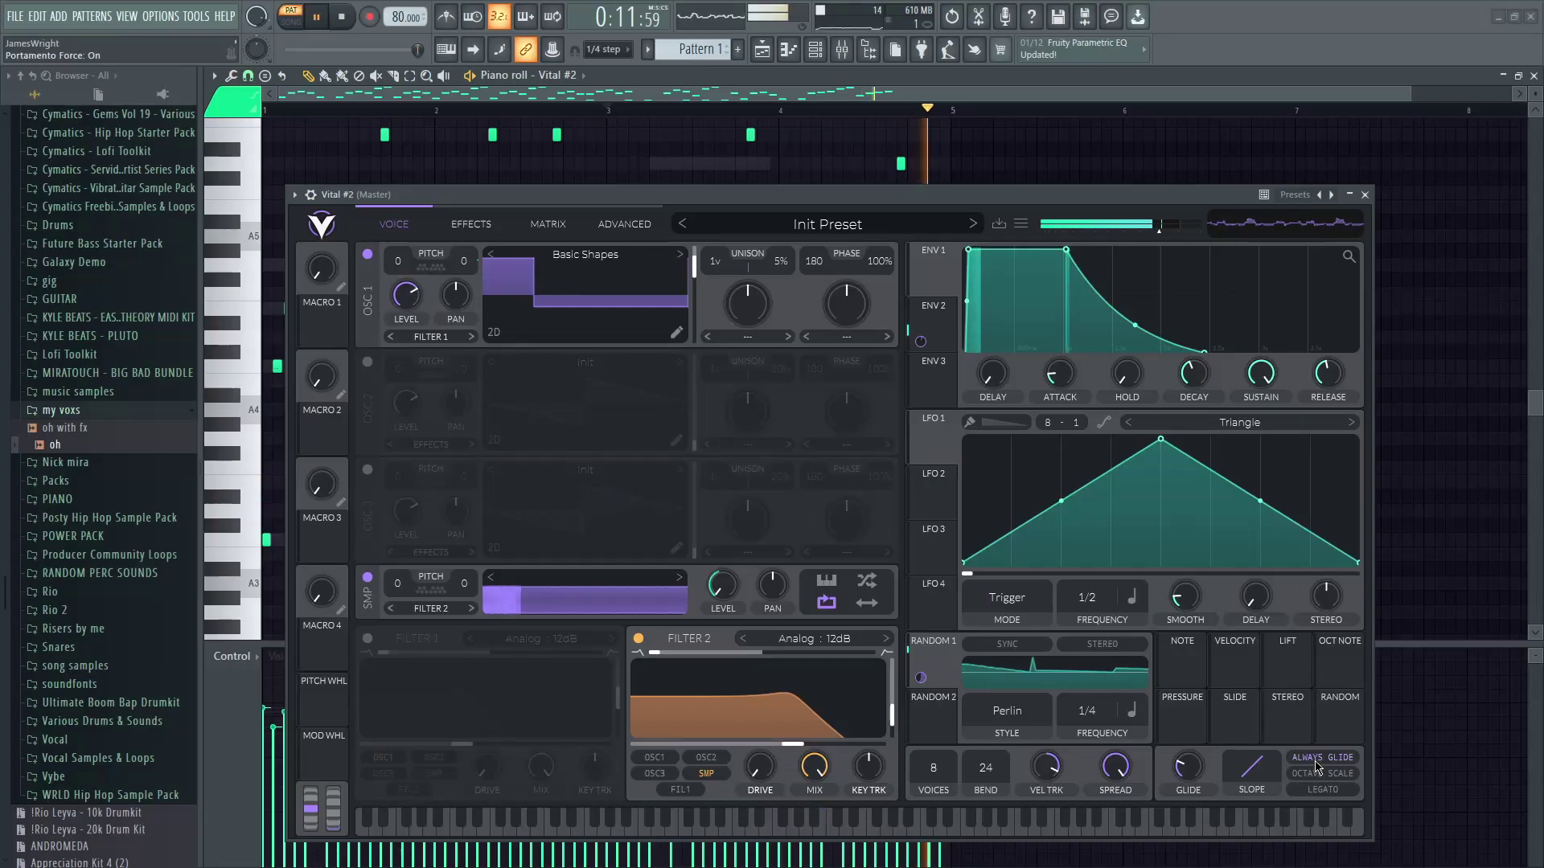
{"action": "left_click", "coordinate": [1471, 494]}
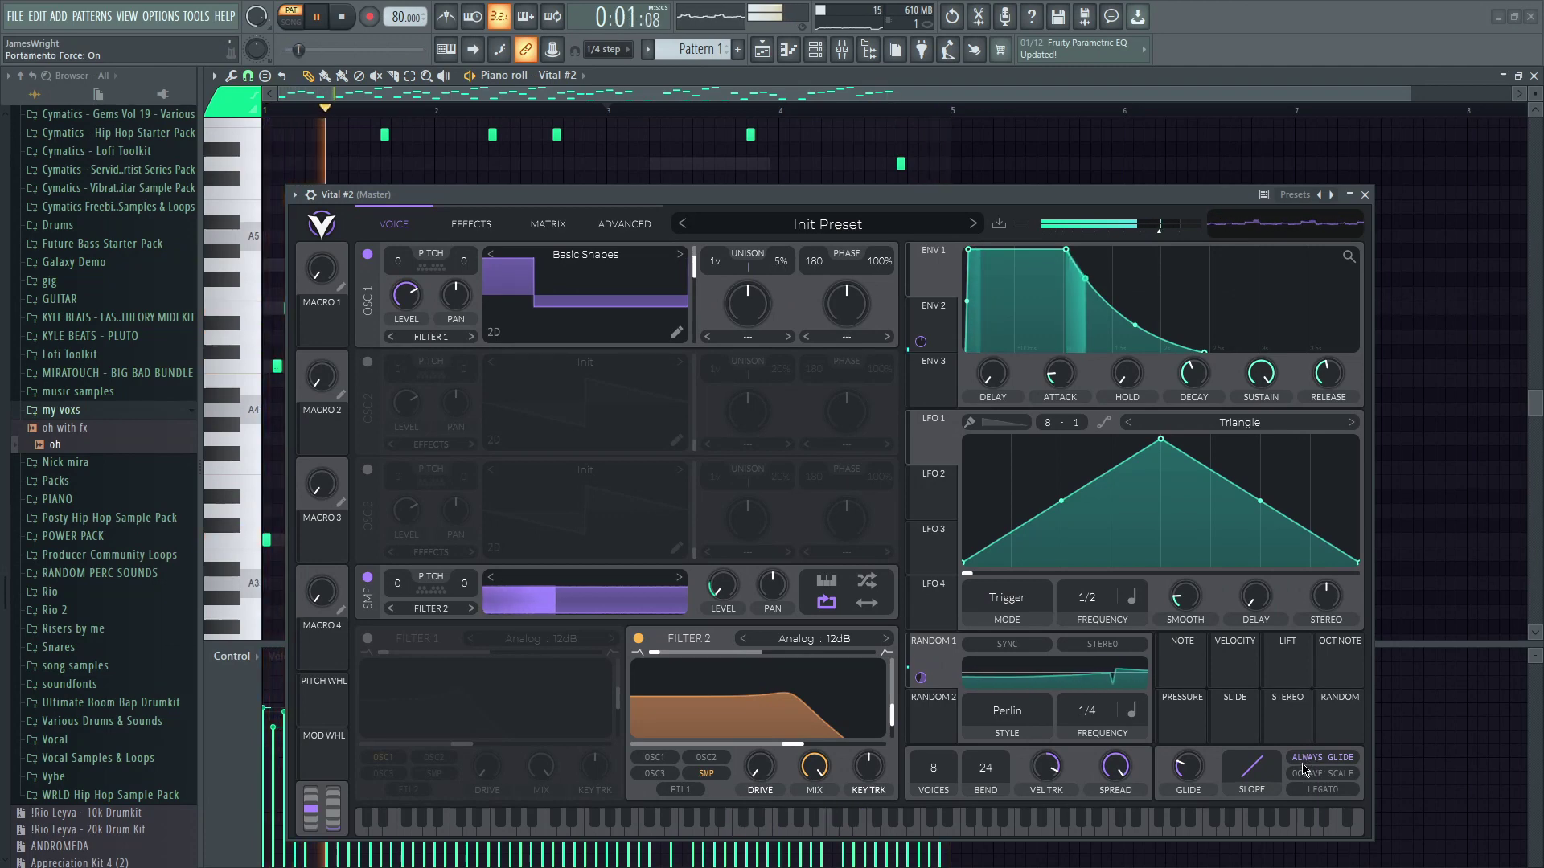
{"action": "mouse_move", "coordinate": [1188, 768]}
{"action": "left_mouse_down"}
{"action": "mouse_move", "coordinate": [1193, 726]}
{"action": "mouse_move", "coordinate": [1195, 751]}
{"action": "left_mouse_up"}
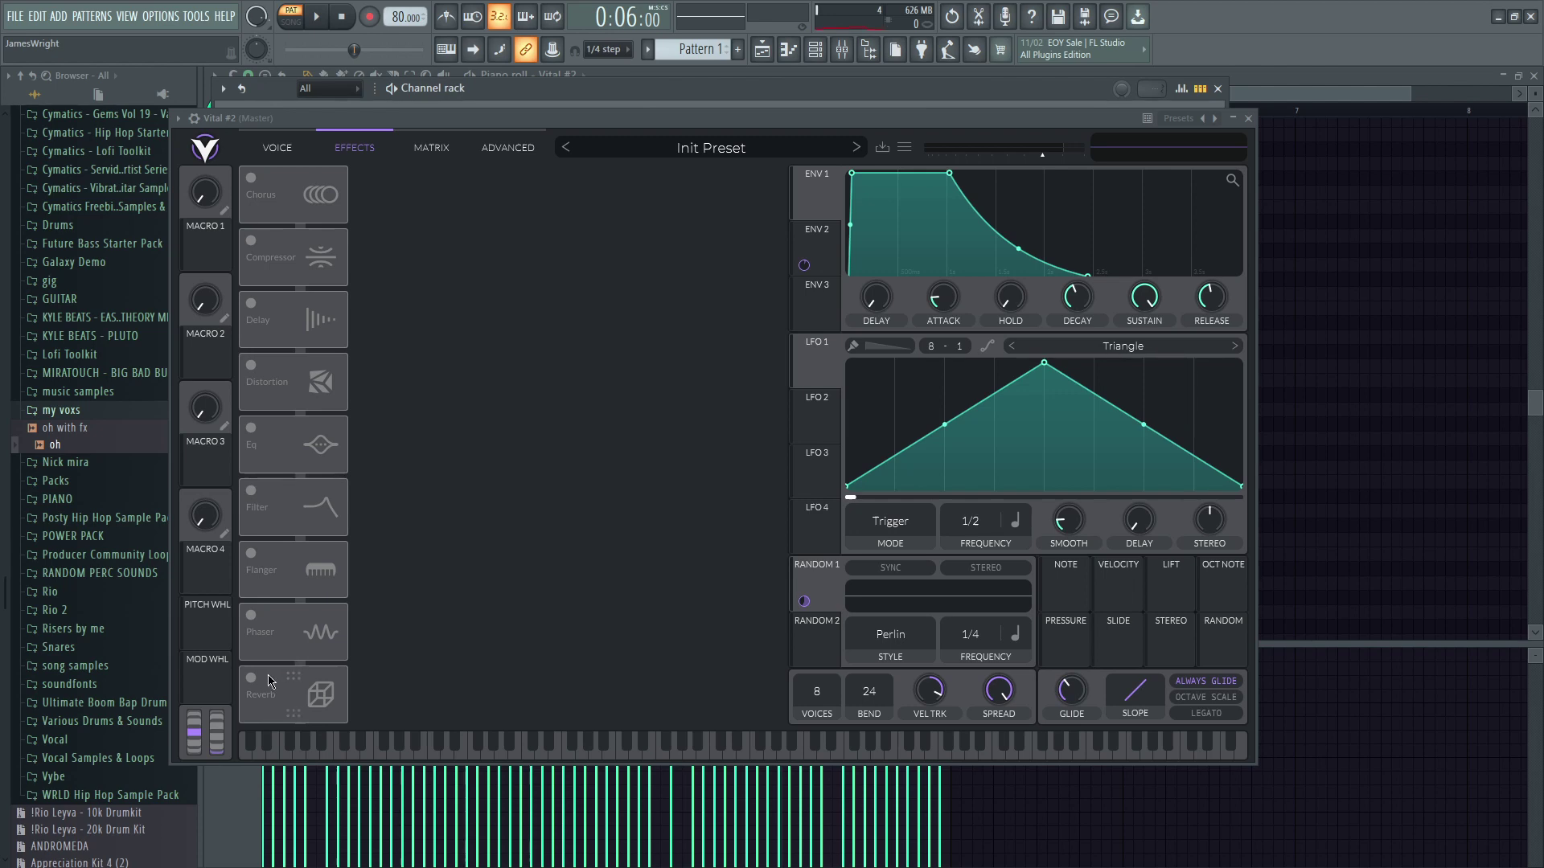
Enable Vital #2's Reverb effect with a decay time of about 3.94 seconds and play the pattern
{"action": "left_click", "coordinate": [270, 682]}
{"action": "key", "text": "space"}
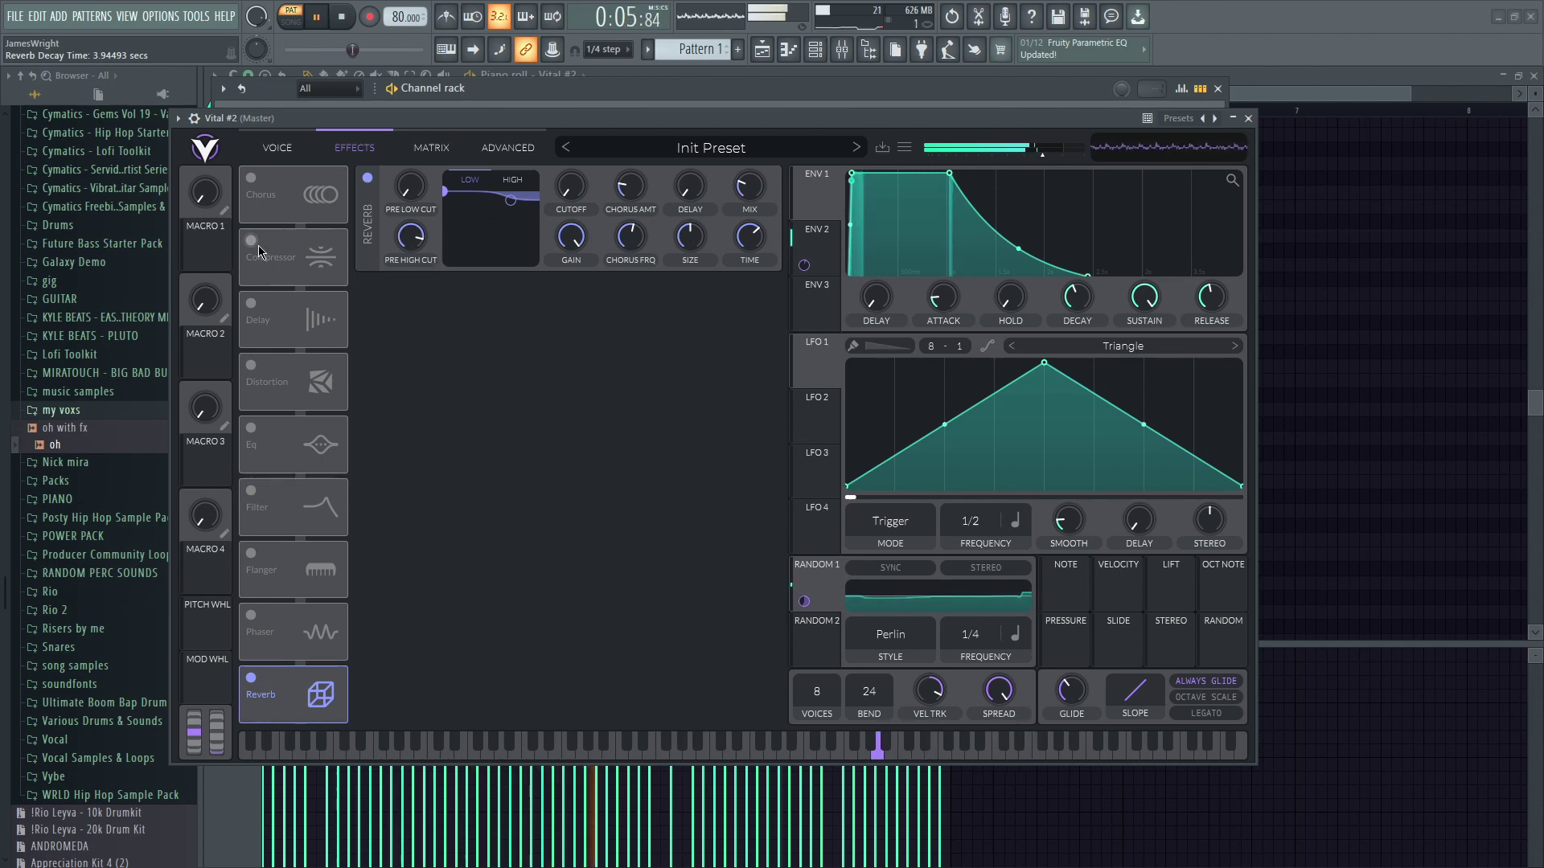
Enable Vital #2's multiband Compressor, reducing its low-band gain and lowering its mix
{"action": "left_click", "coordinate": [282, 272]}
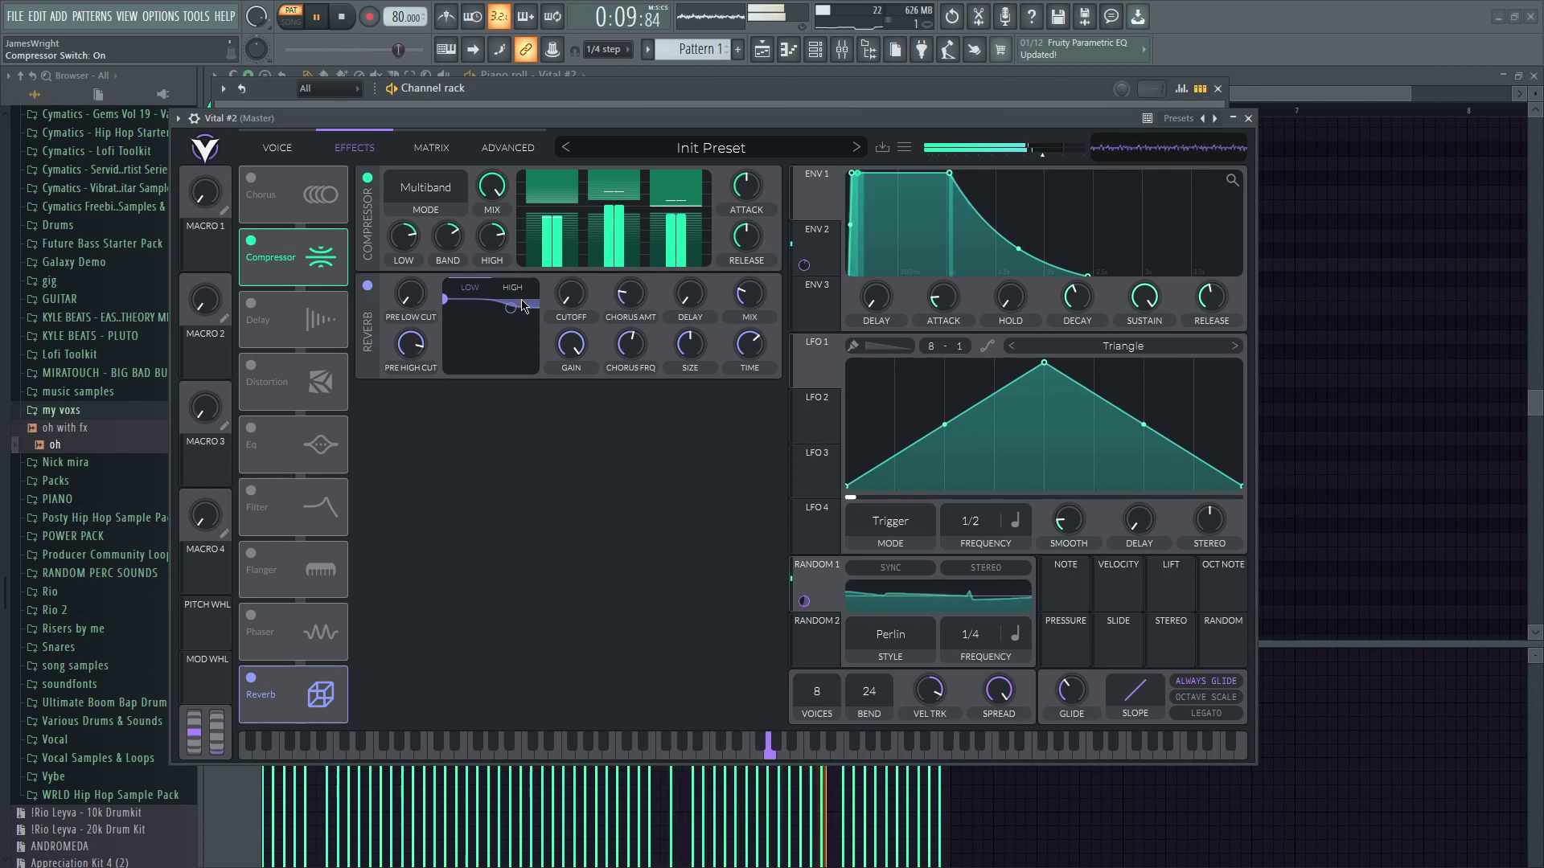
{"action": "left_click_drag", "start_coordinate": [407, 240], "coordinate": [410, 281]}
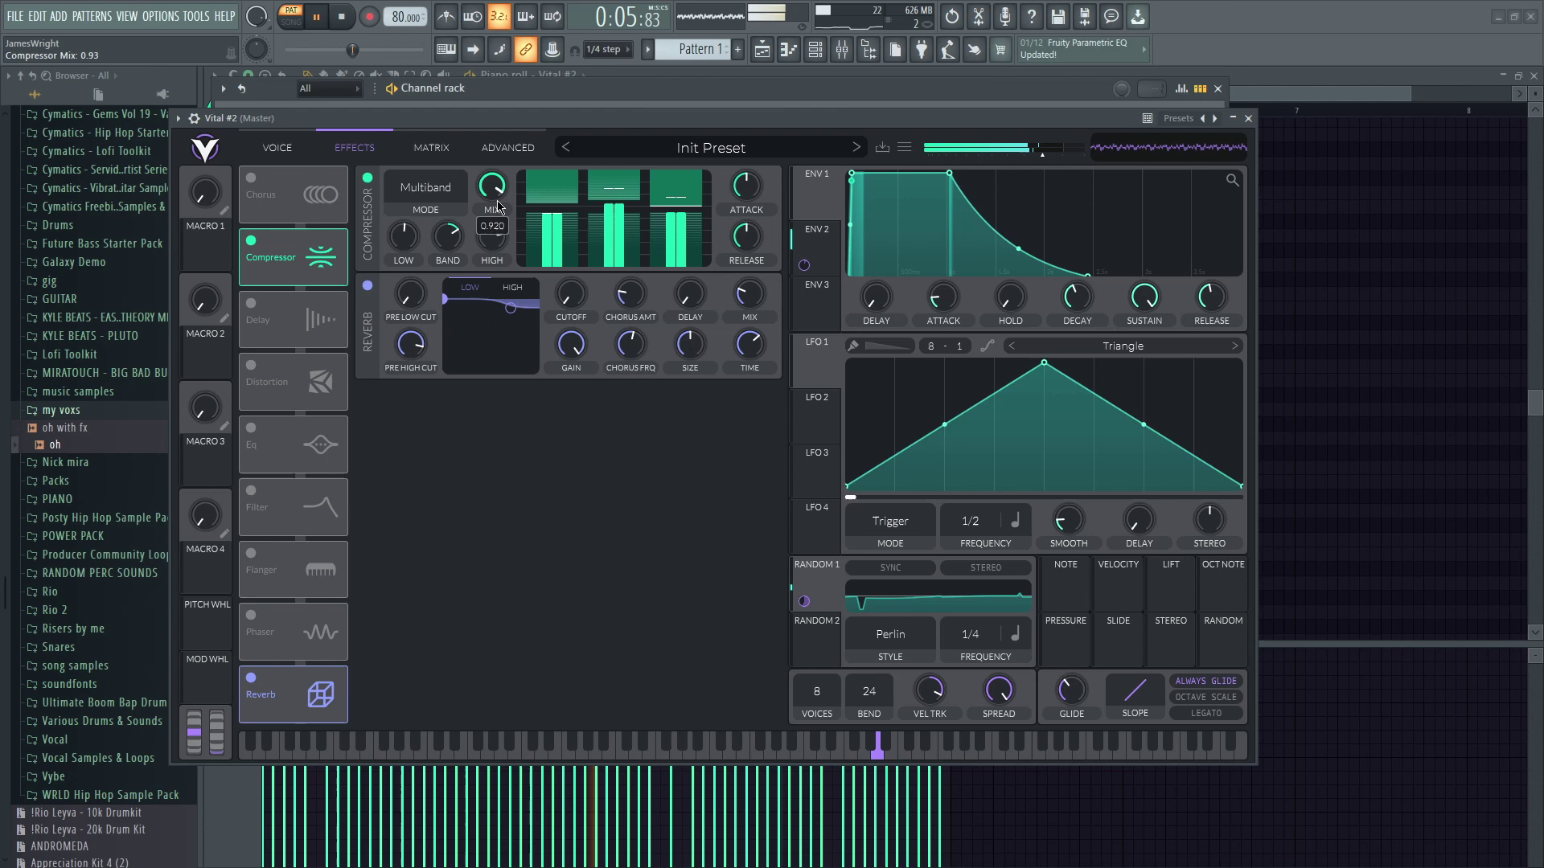
{"action": "left_click_drag", "start_coordinate": [492, 185], "coordinate": [497, 259]}
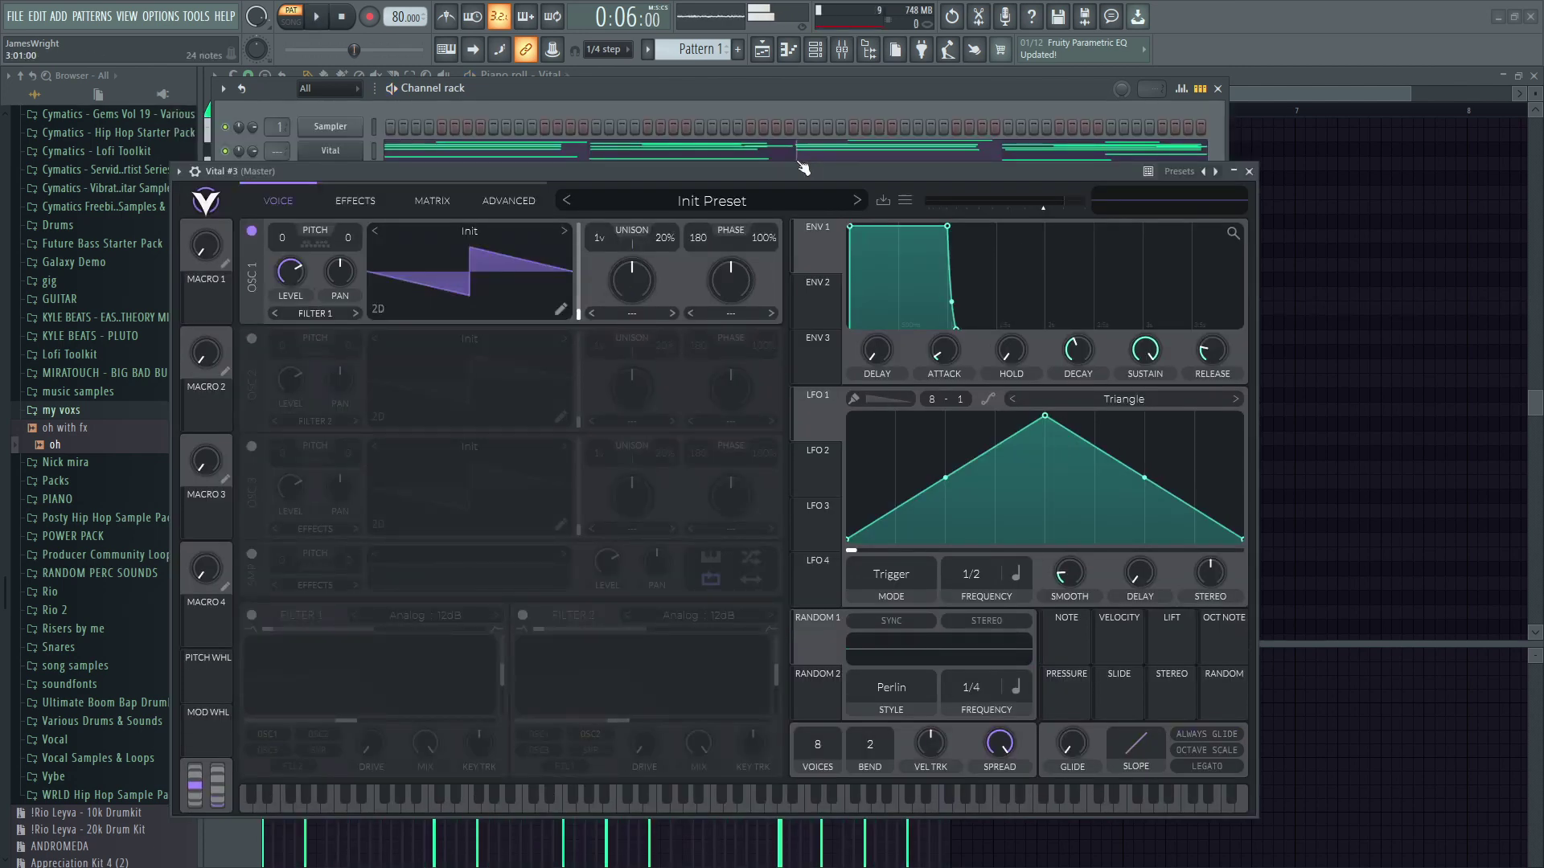
Shape Envelope 1 of Vital #3 as a pluck with zero sustain and a decay of about 0.298 seconds
{"action": "left_click_drag", "start_coordinate": [563, 166], "coordinate": [652, 308]}
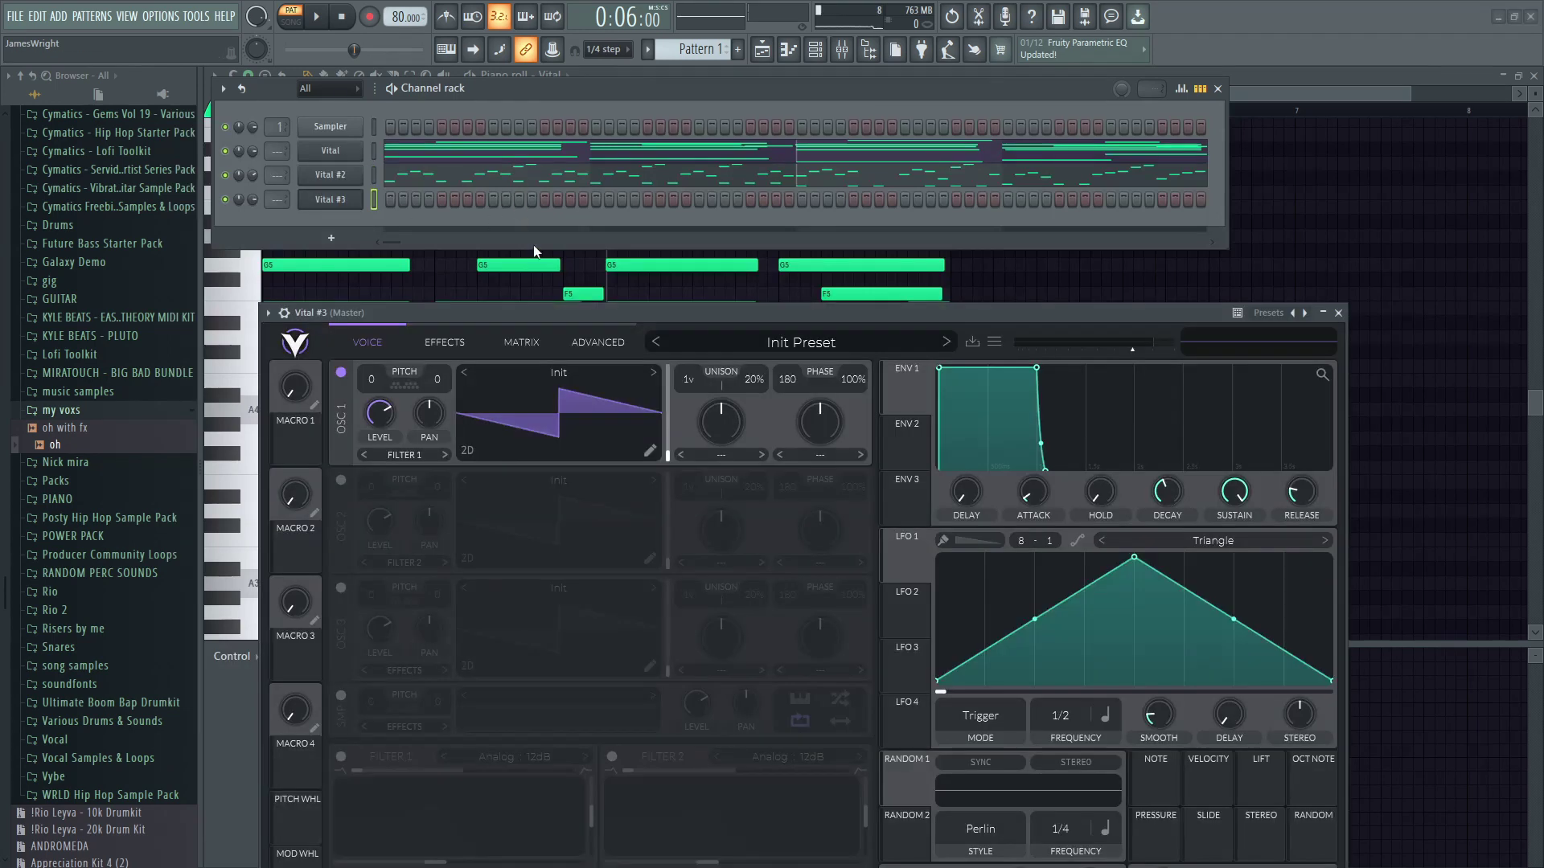
{"action": "left_click_drag", "start_coordinate": [558, 312], "coordinate": [527, 139]}
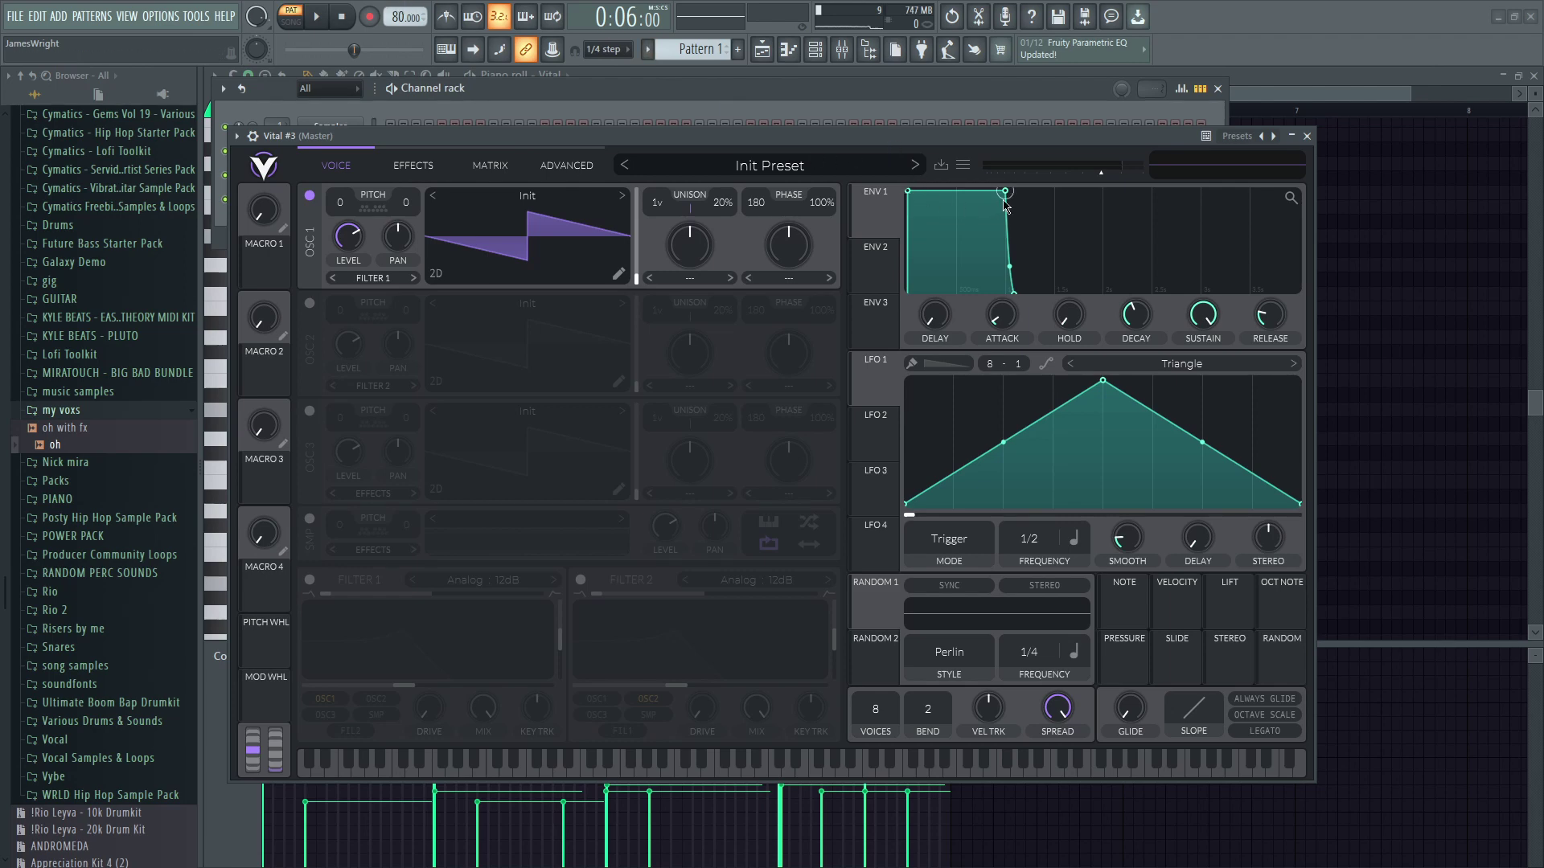
{"action": "left_click_drag", "start_coordinate": [1004, 193], "coordinate": [951, 320]}
Load the Basic Shapes wavetable in Oscillator 1, choose its narrow pulse waveform and play single notes to test it
{"action": "left_click", "coordinate": [623, 196]}
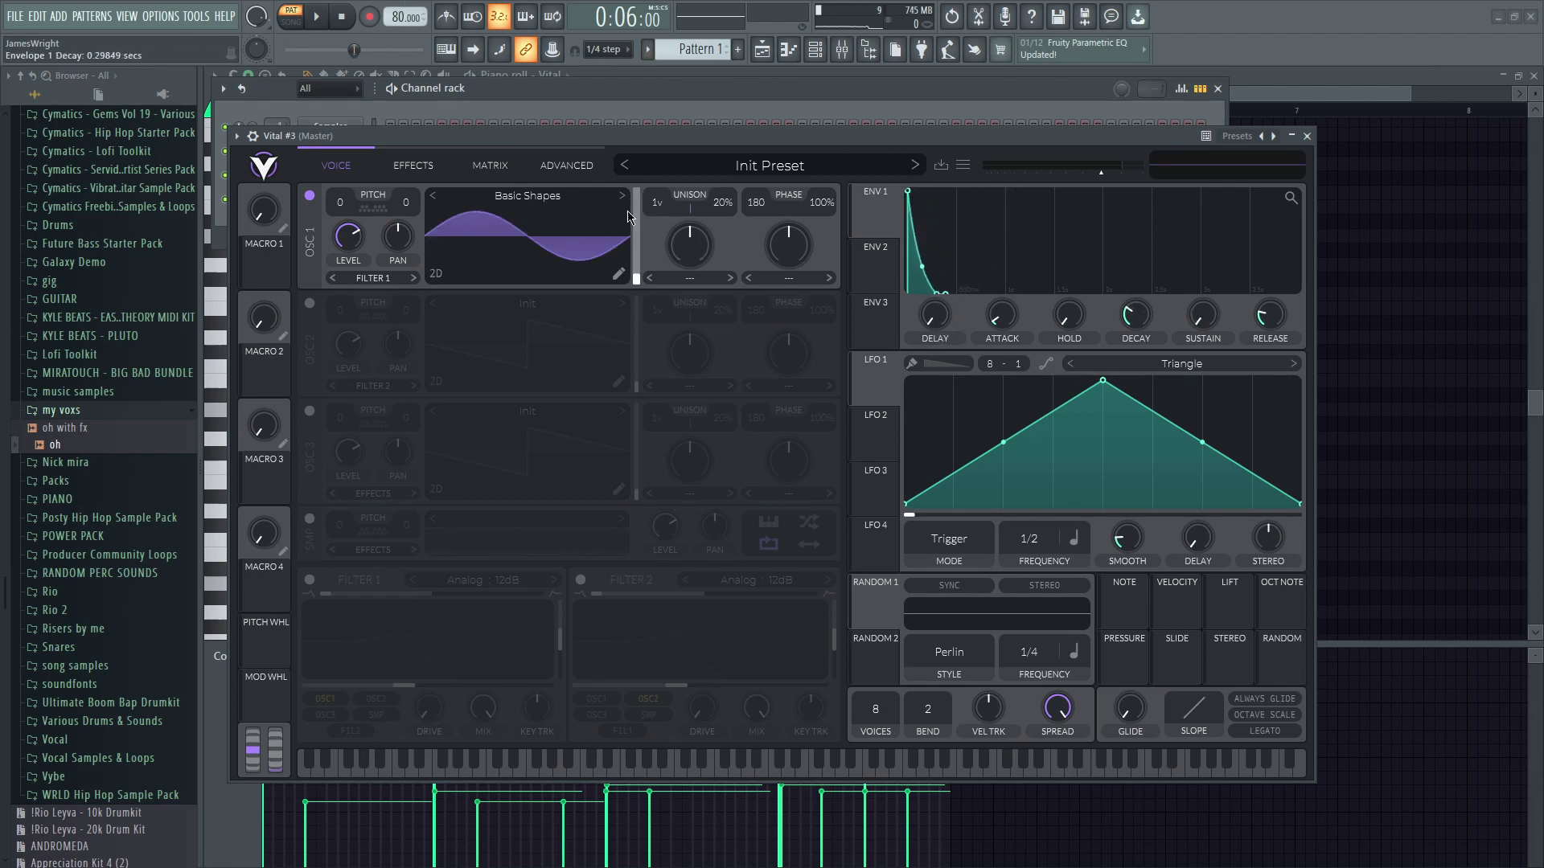
{"action": "left_click_drag", "start_coordinate": [639, 269], "coordinate": [649, 191]}
{"action": "key", "text": "c"}
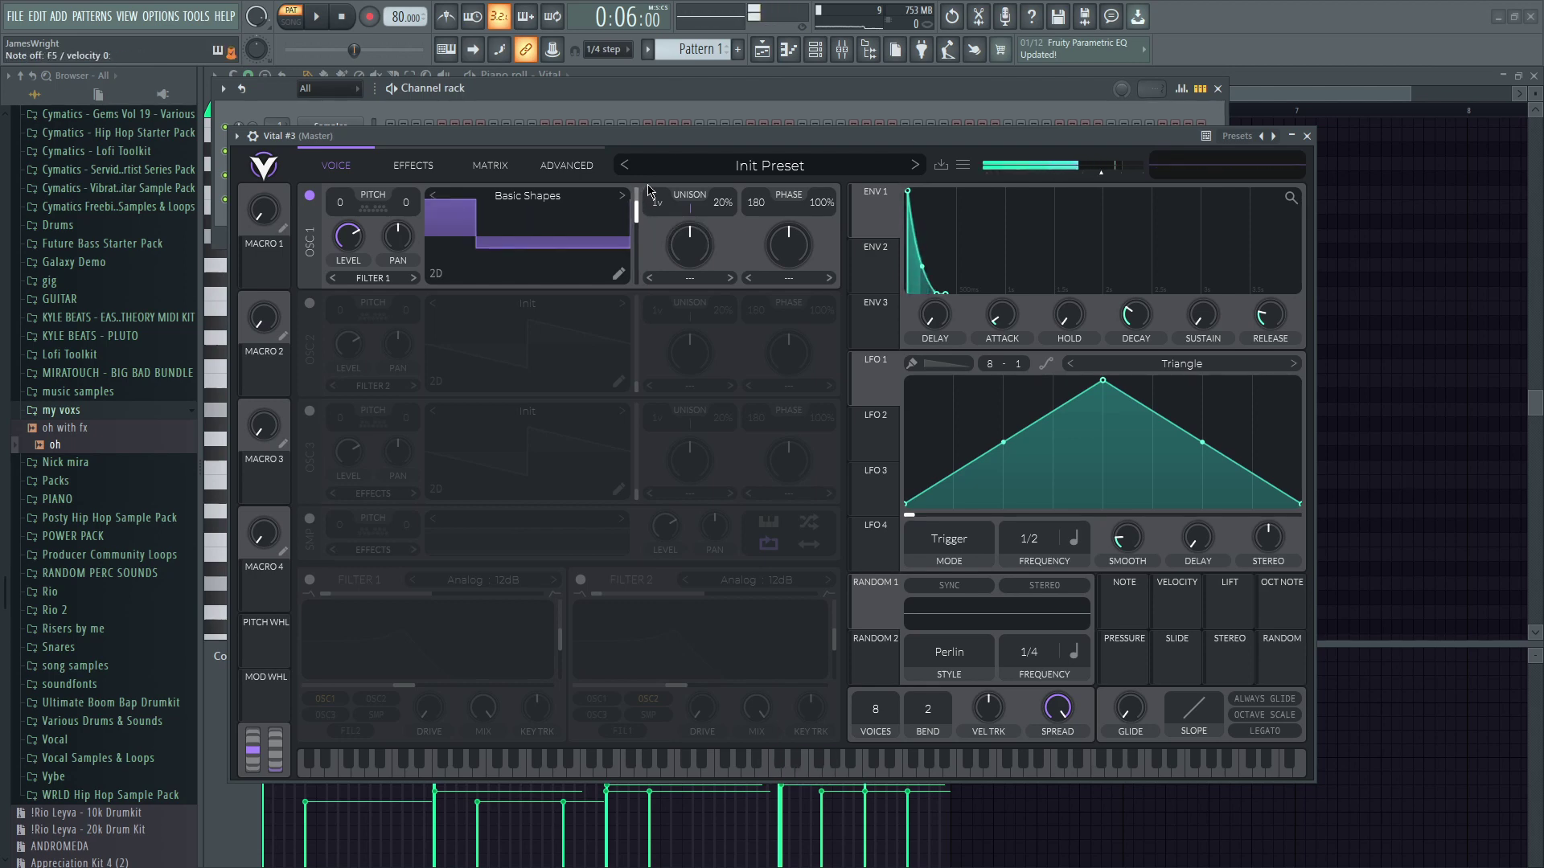
{"action": "key", "text": "v"}
{"action": "key", "text": "m"}
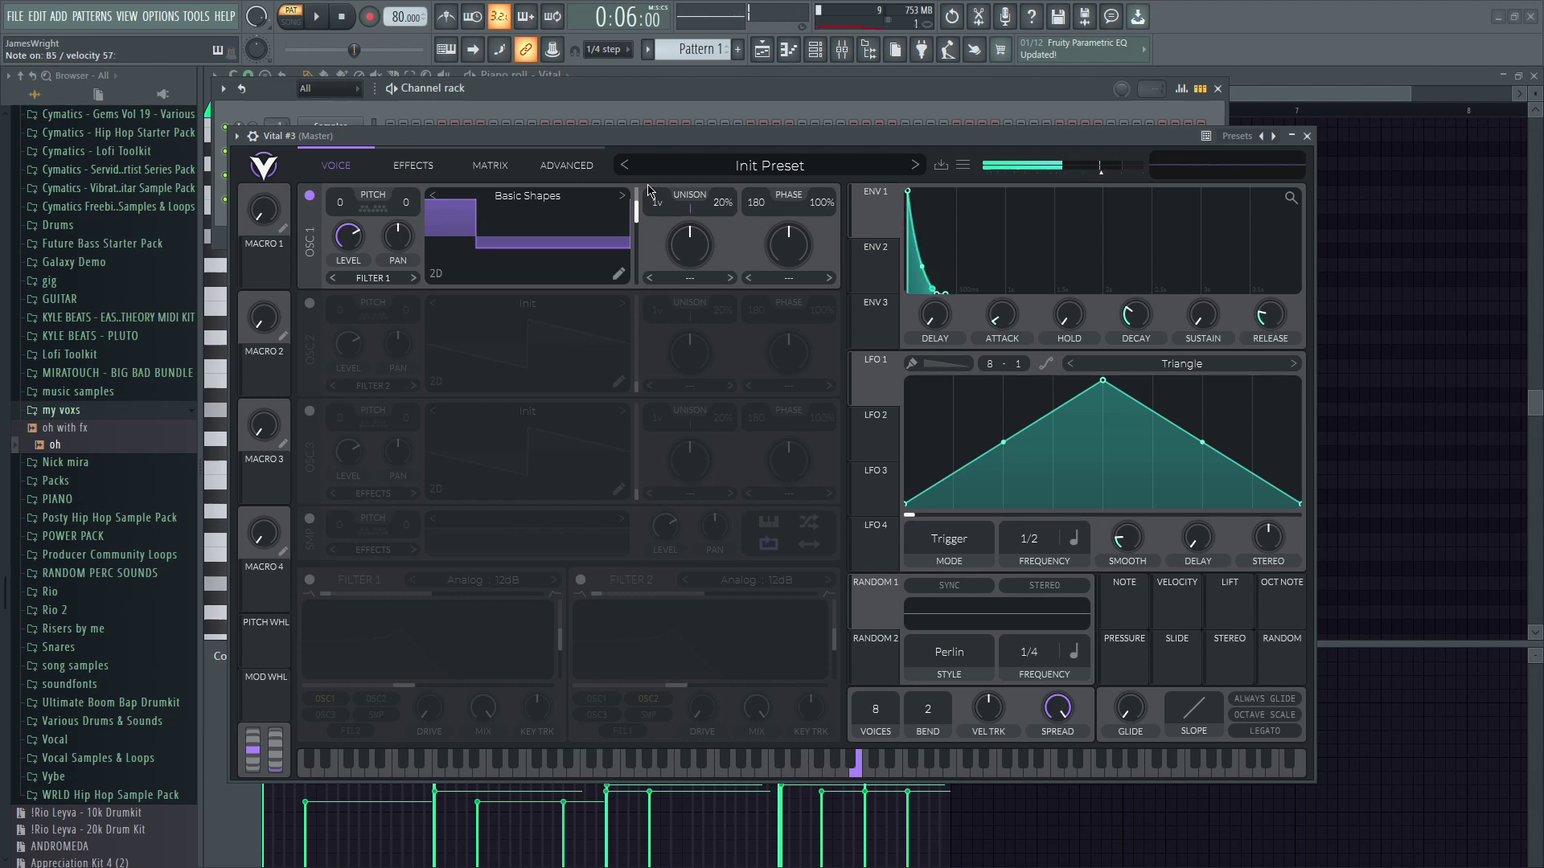
{"action": "key", "text": "w"}
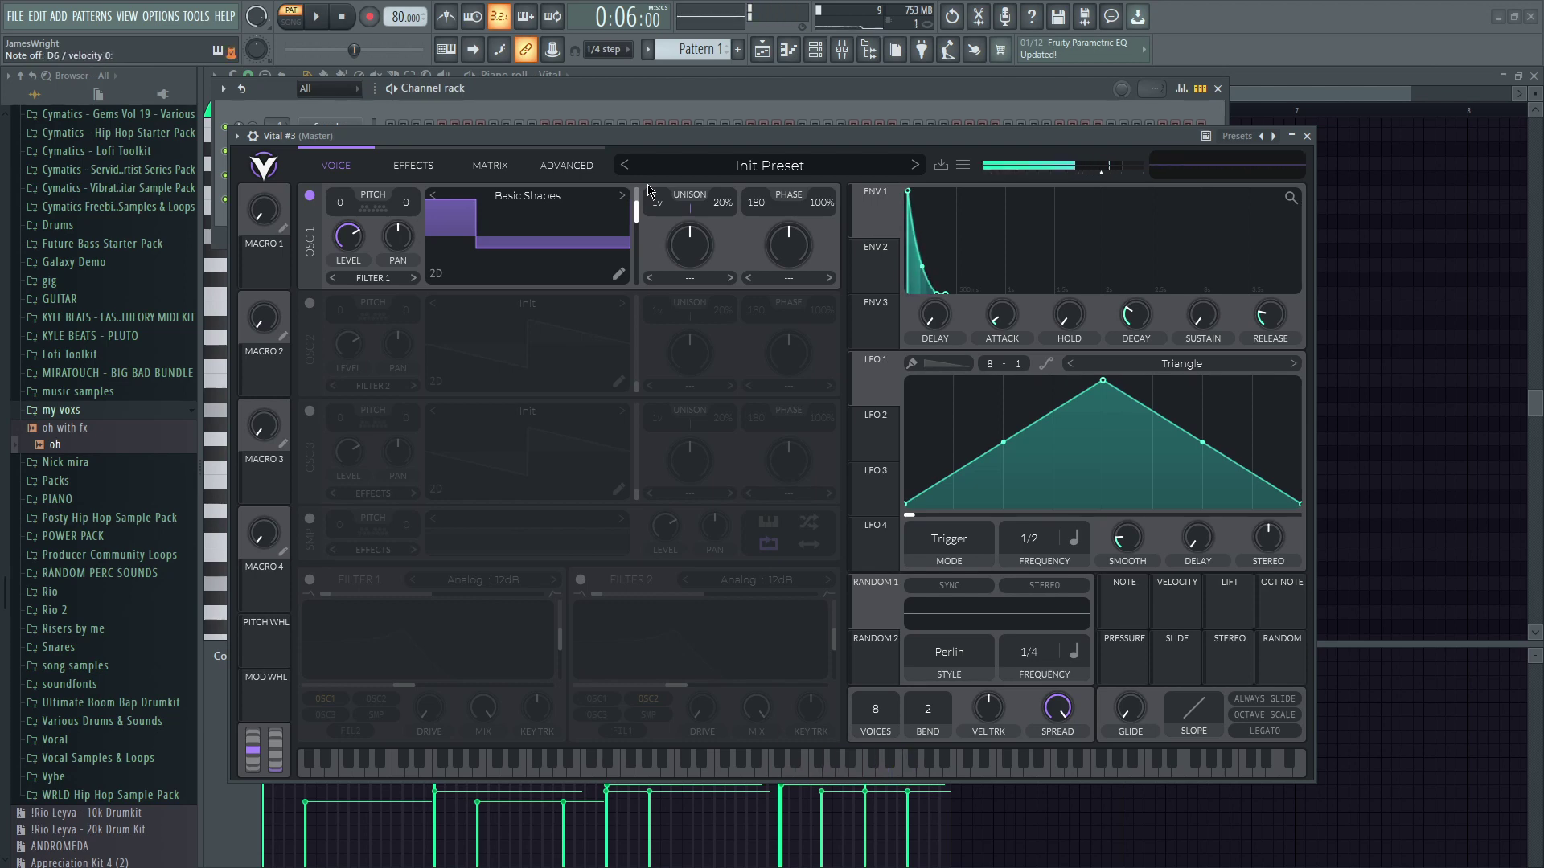
{"action": "key", "text": "q"}
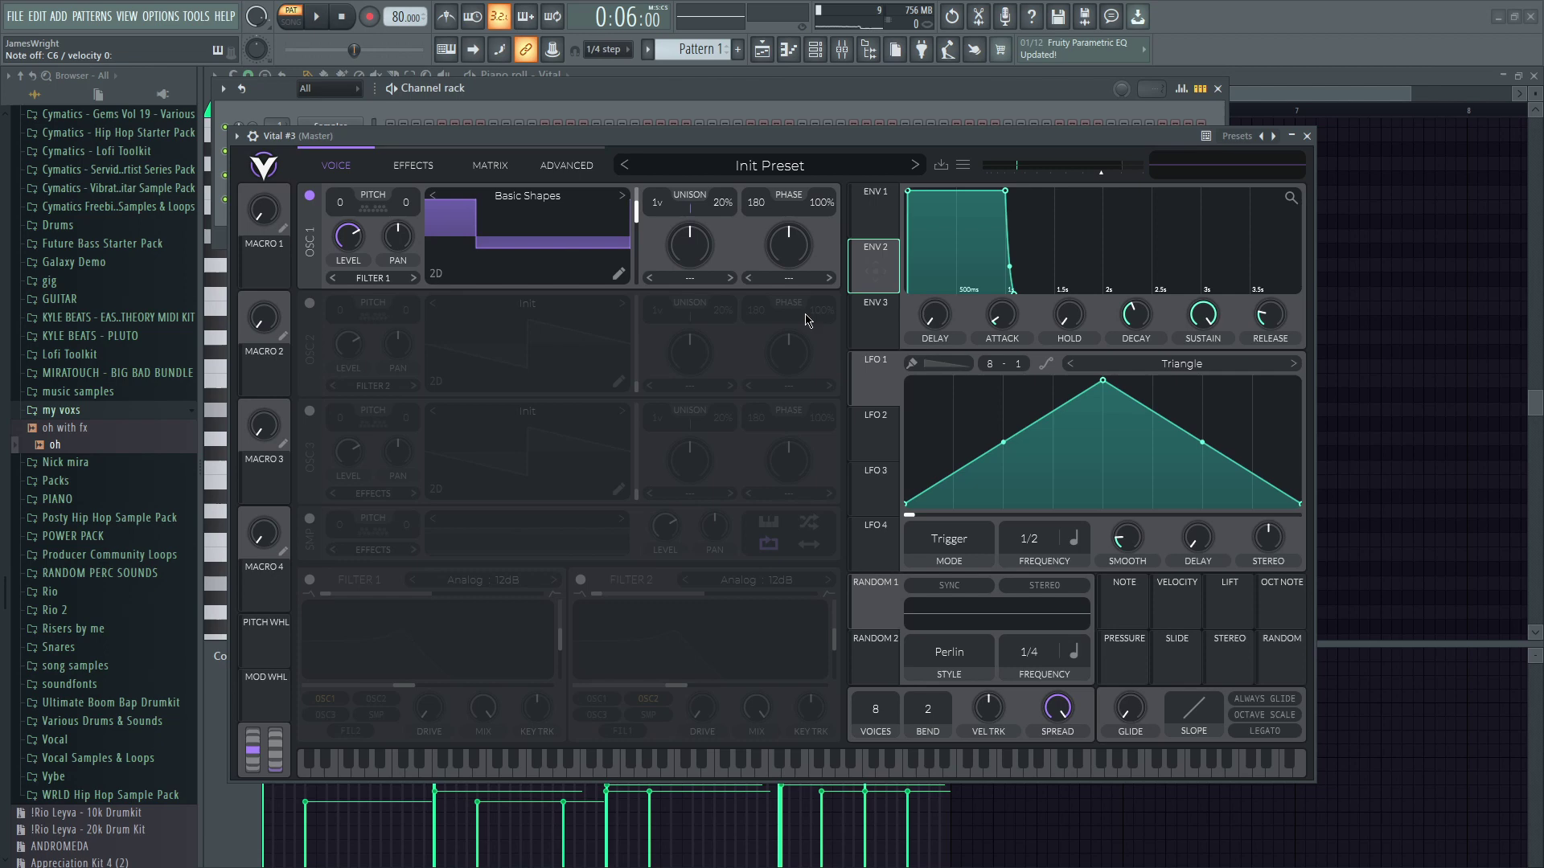
Enable Vital #3's Filter 1 as Analog 24dB, raise its cutoff, lower its resonance and modulate the cutoff with Envelope 2
{"action": "left_click", "coordinate": [309, 580]}
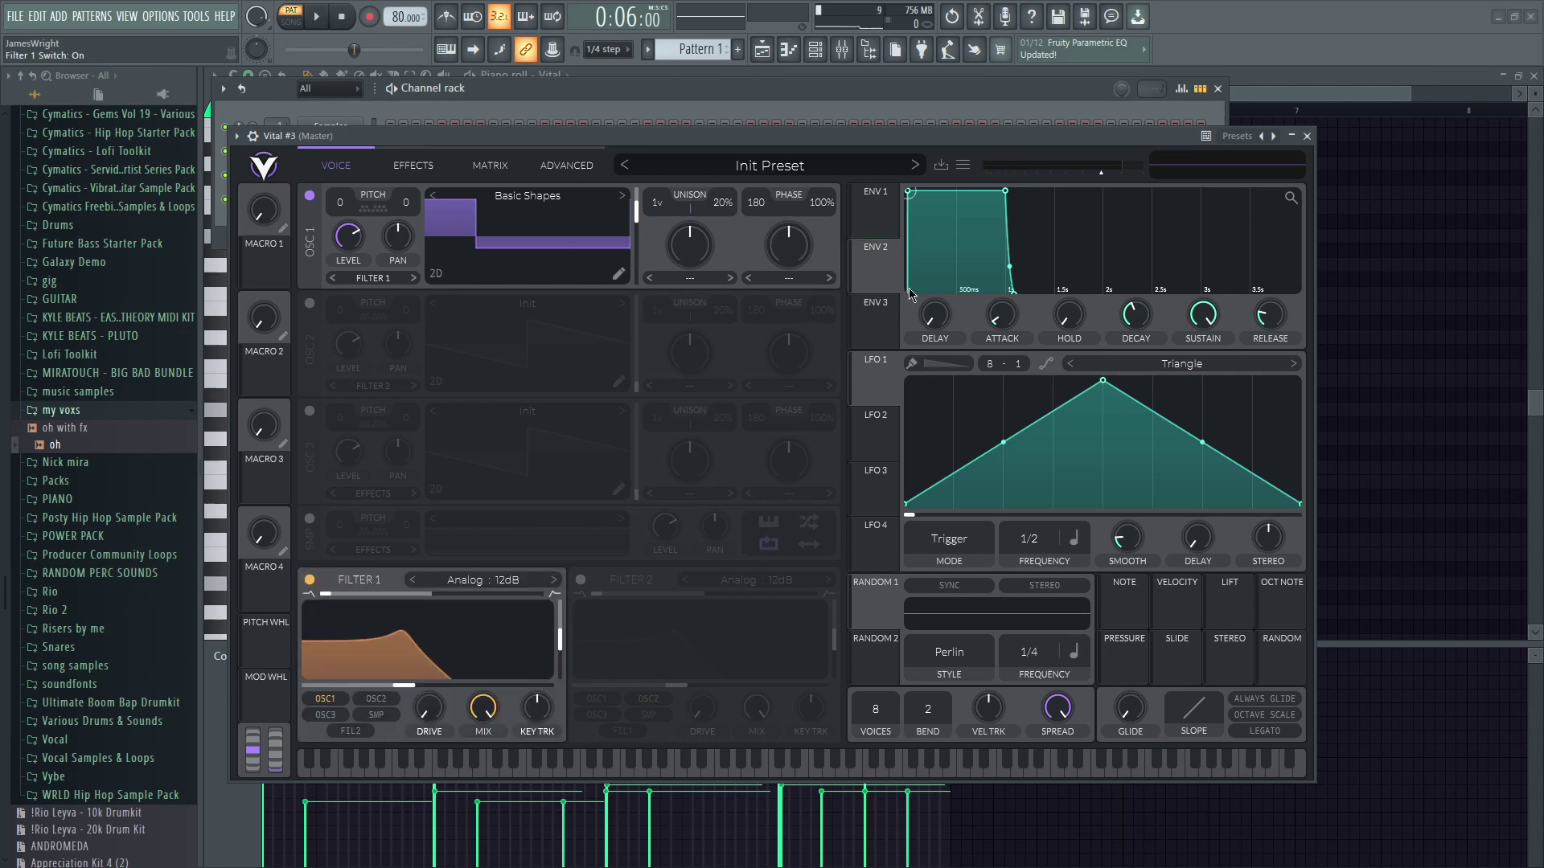
{"action": "left_click_drag", "start_coordinate": [876, 270], "coordinate": [899, 393]}
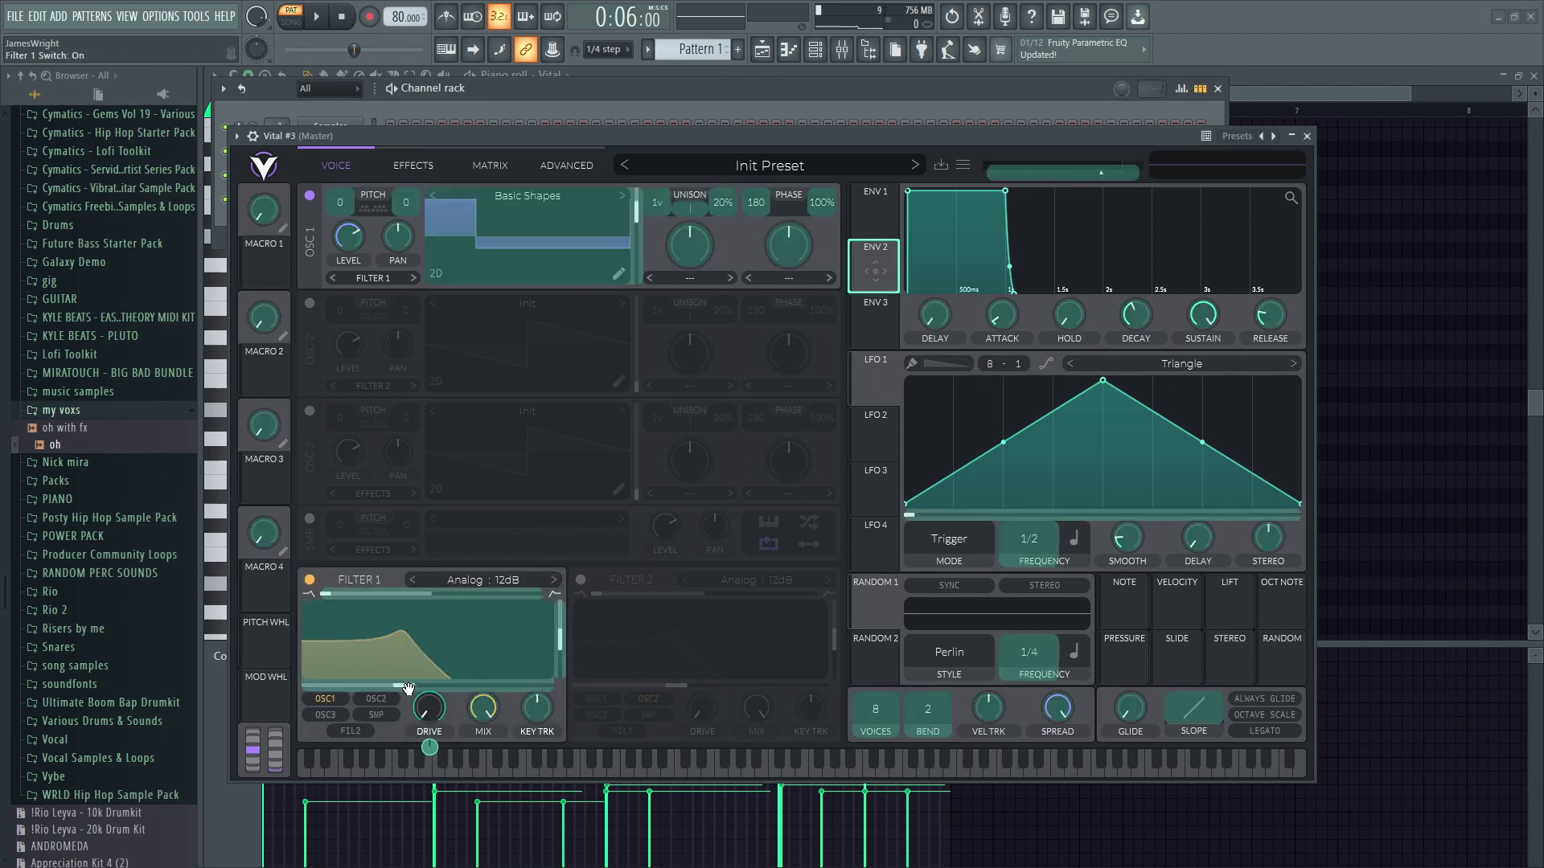
{"action": "left_click_drag", "start_coordinate": [408, 688], "coordinate": [456, 690]}
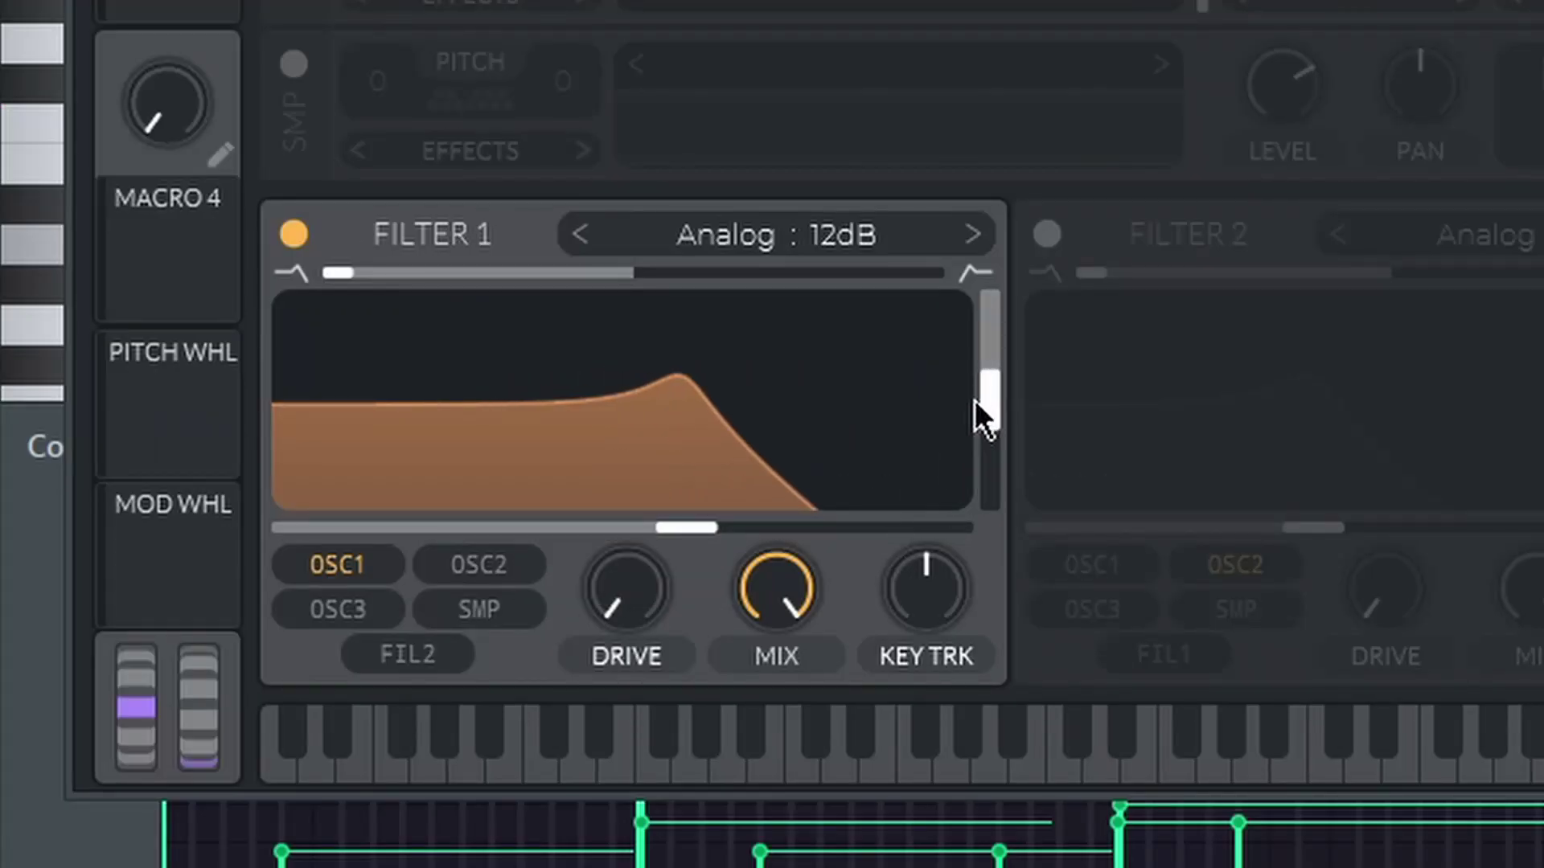
{"action": "left_click_drag", "start_coordinate": [1000, 402], "coordinate": [1000, 488]}
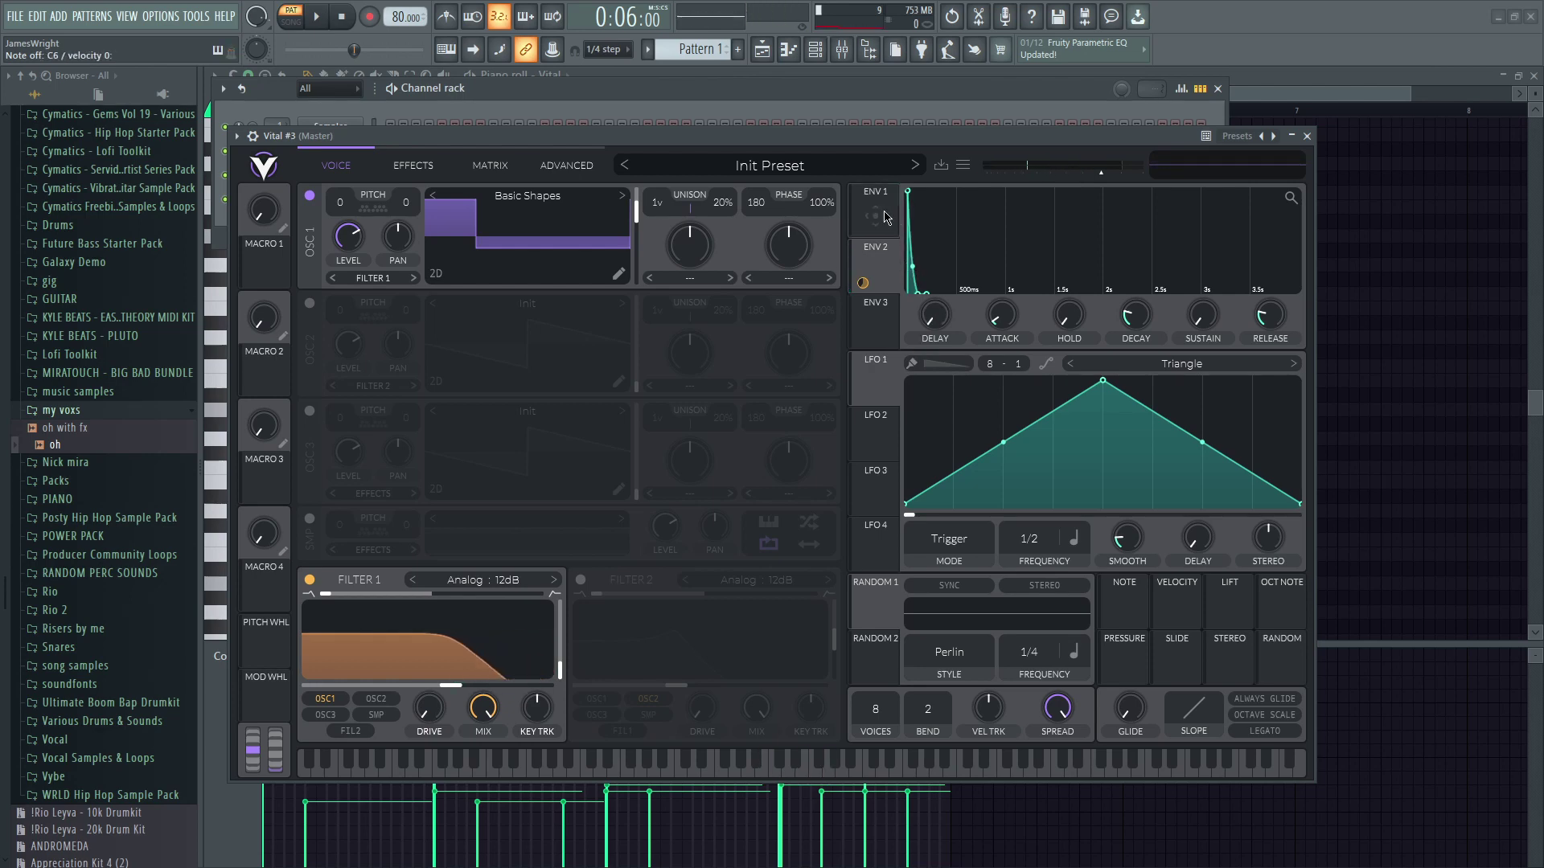
{"action": "left_click_drag", "start_coordinate": [887, 217], "coordinate": [904, 248]}
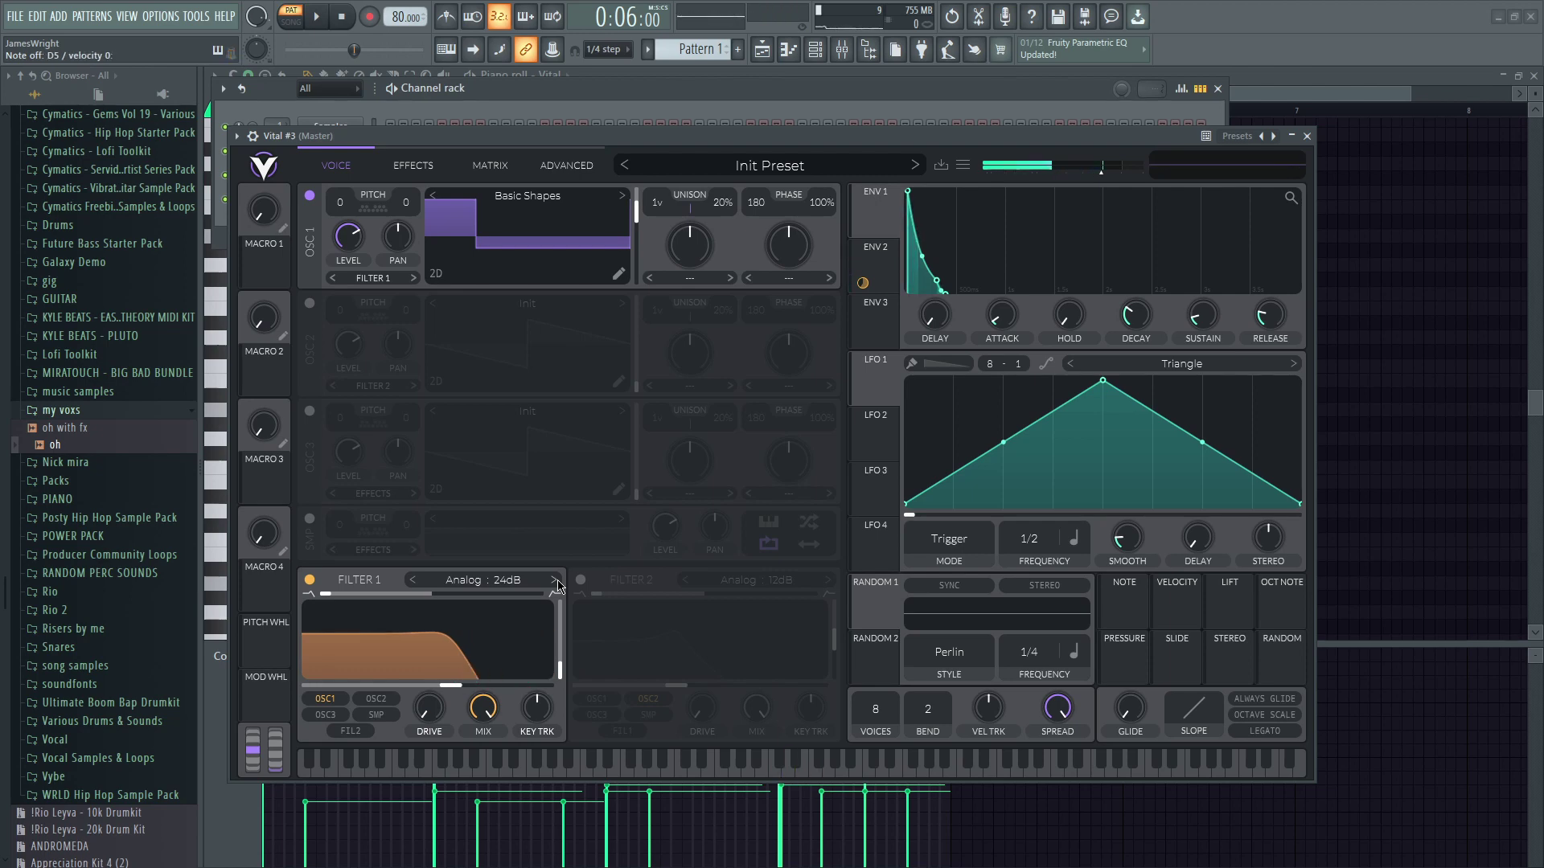
Set Vital #3's Delay effect to Mid Ping Pong mode with a first frequency of 1/16
{"action": "left_click", "coordinate": [413, 165]}
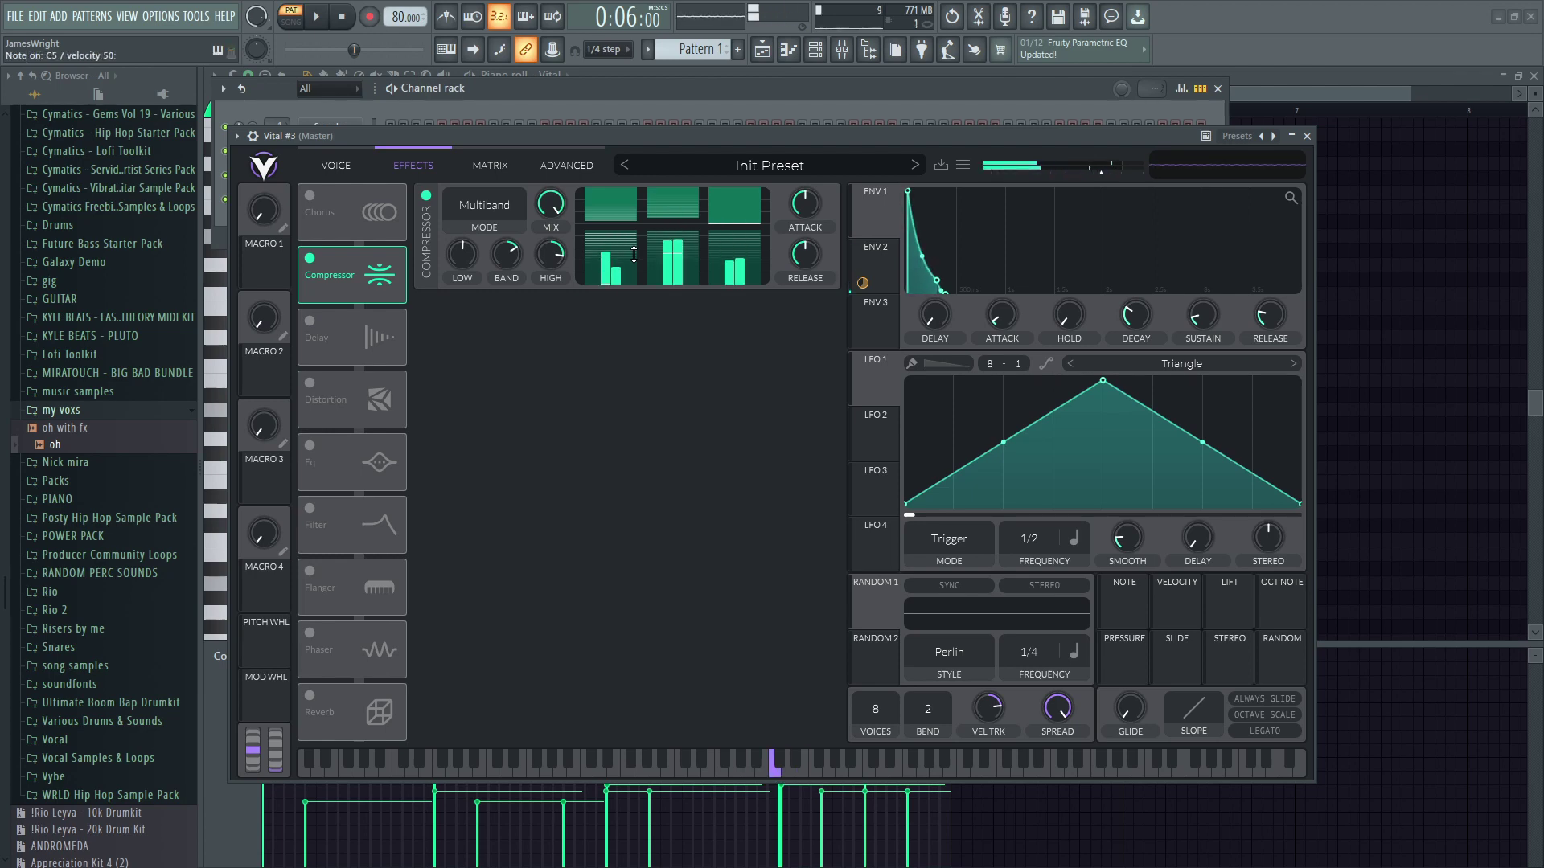
{"action": "left_click", "coordinate": [517, 362]}
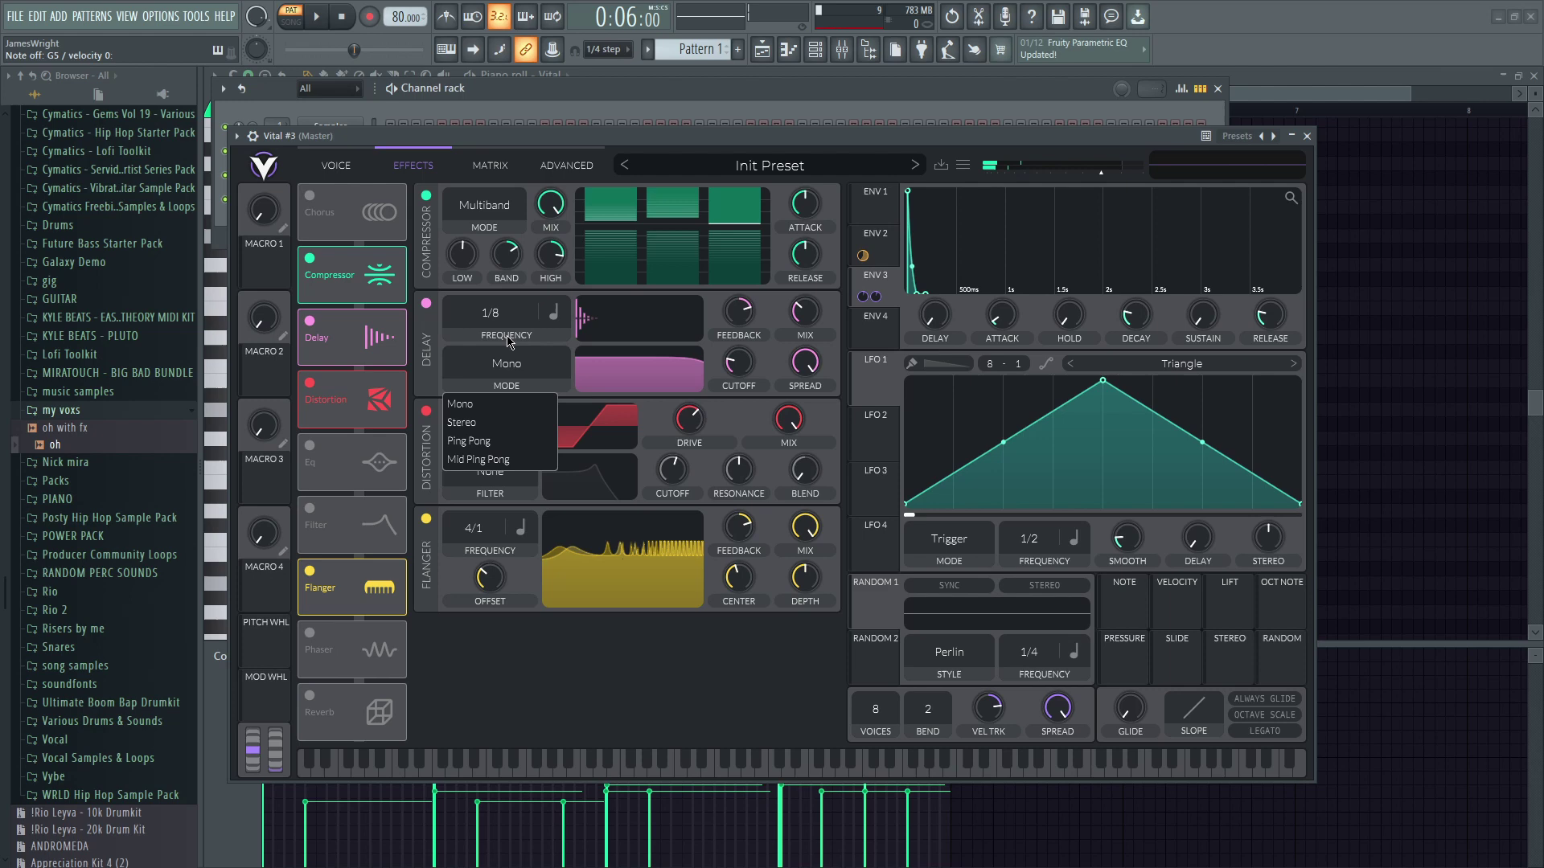
{"action": "left_click", "coordinate": [480, 459]}
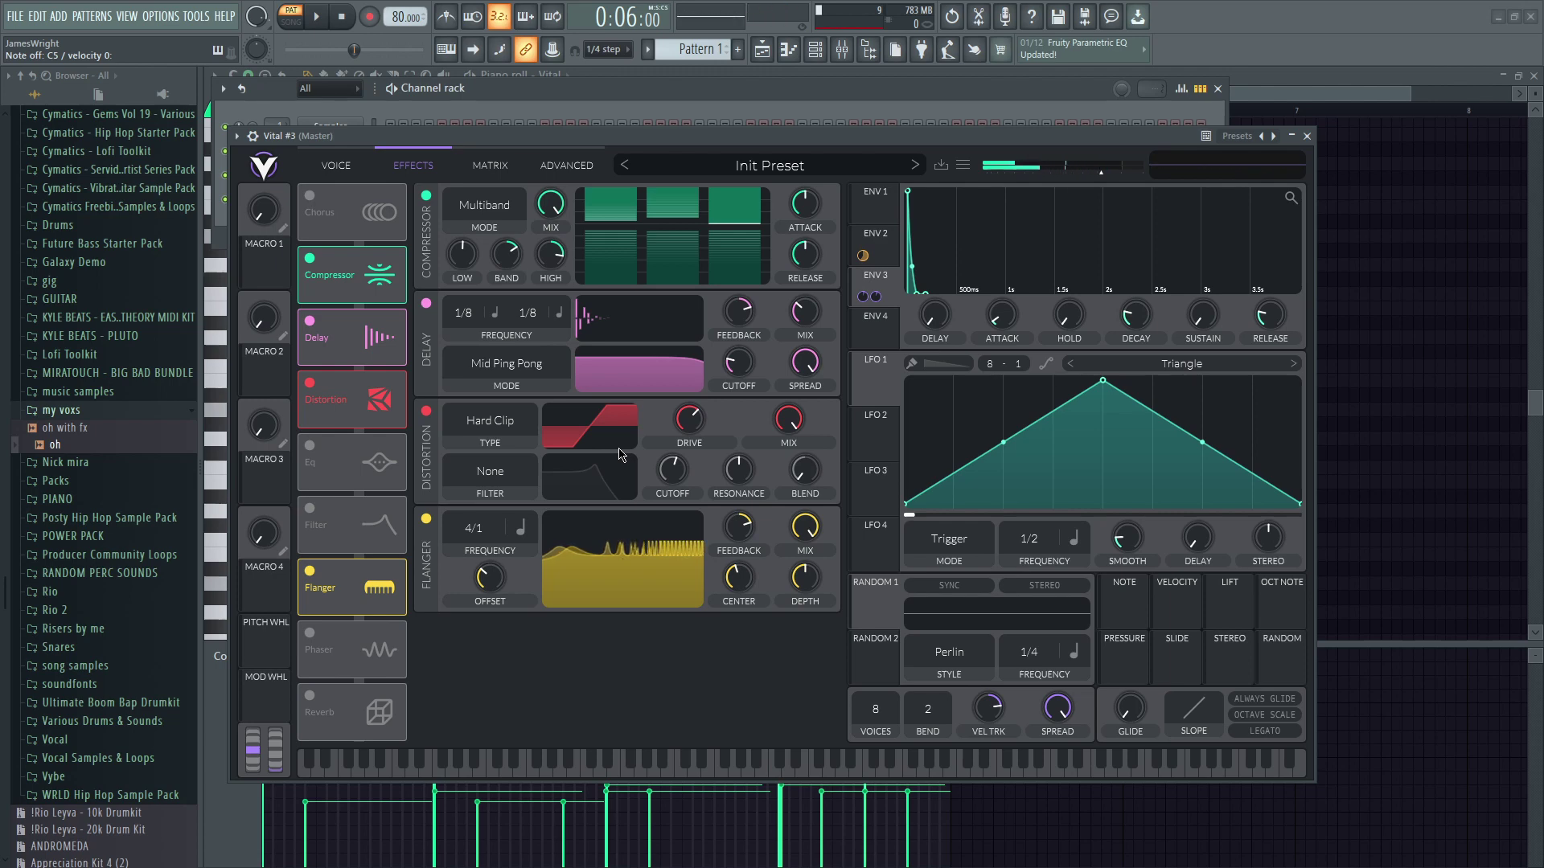
{"action": "left_click_drag", "start_coordinate": [470, 320], "coordinate": [504, 315]}
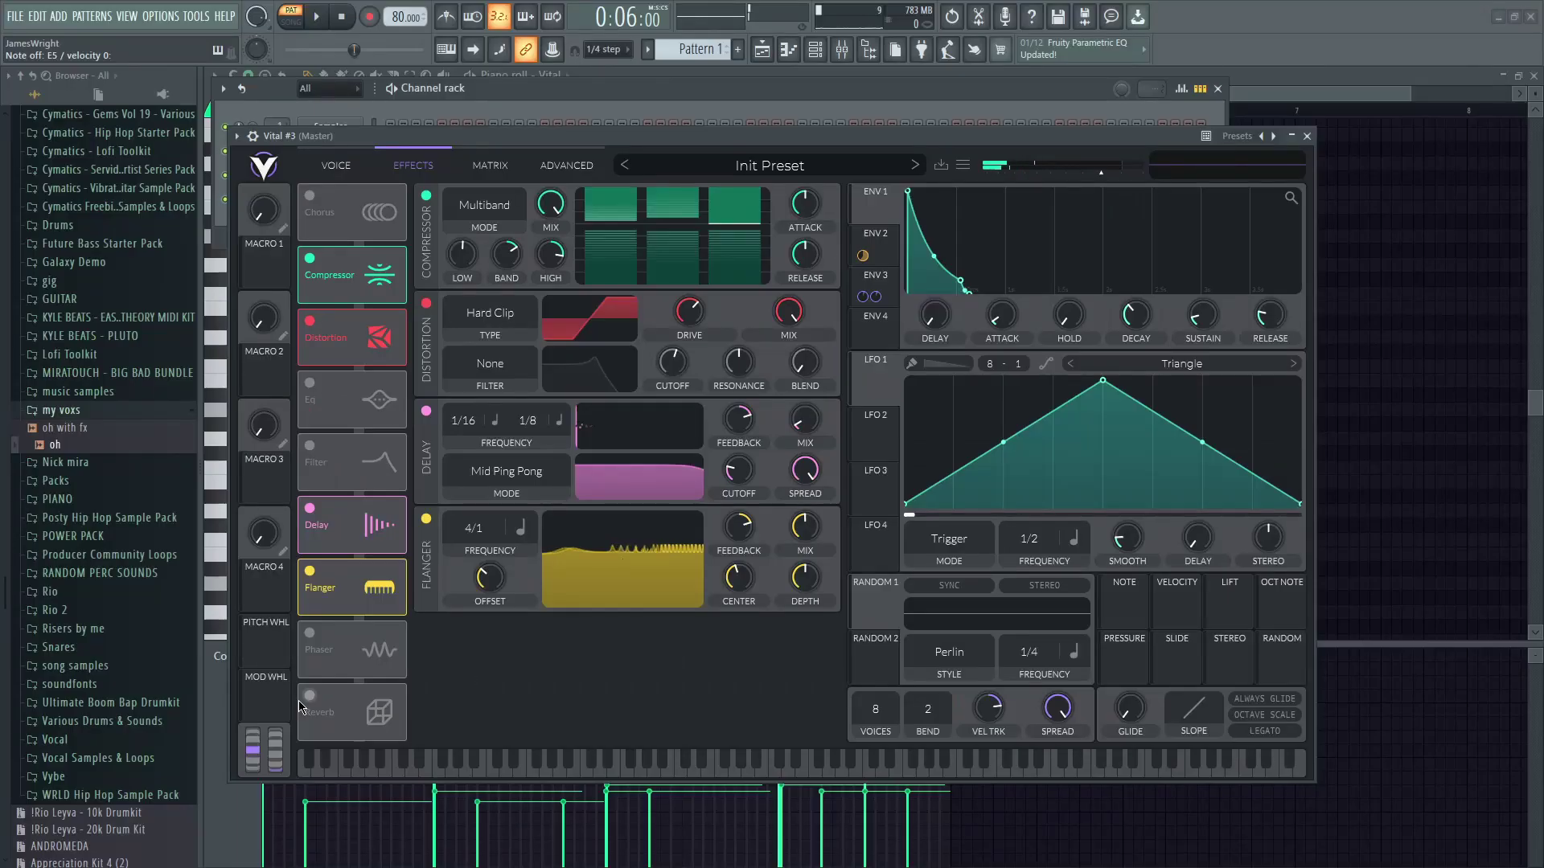
Enable Vital #3's Reverb with a mix of about 29.5% and a longer decay time, and close the synth window
{"action": "left_click", "coordinate": [309, 696]}
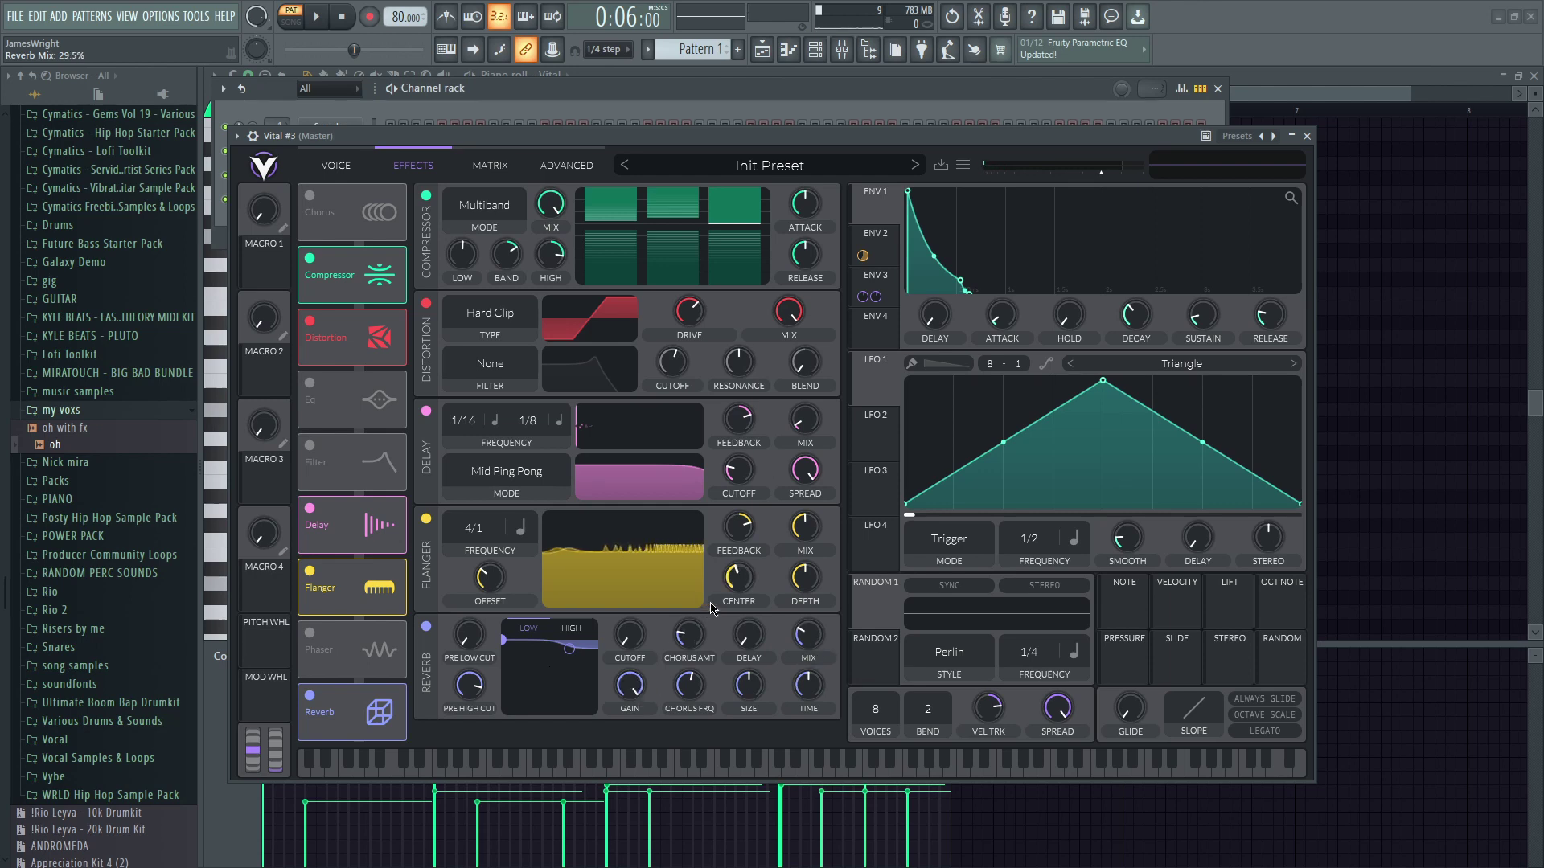
{"action": "left_click_drag", "start_coordinate": [805, 693], "coordinate": [806, 664]}
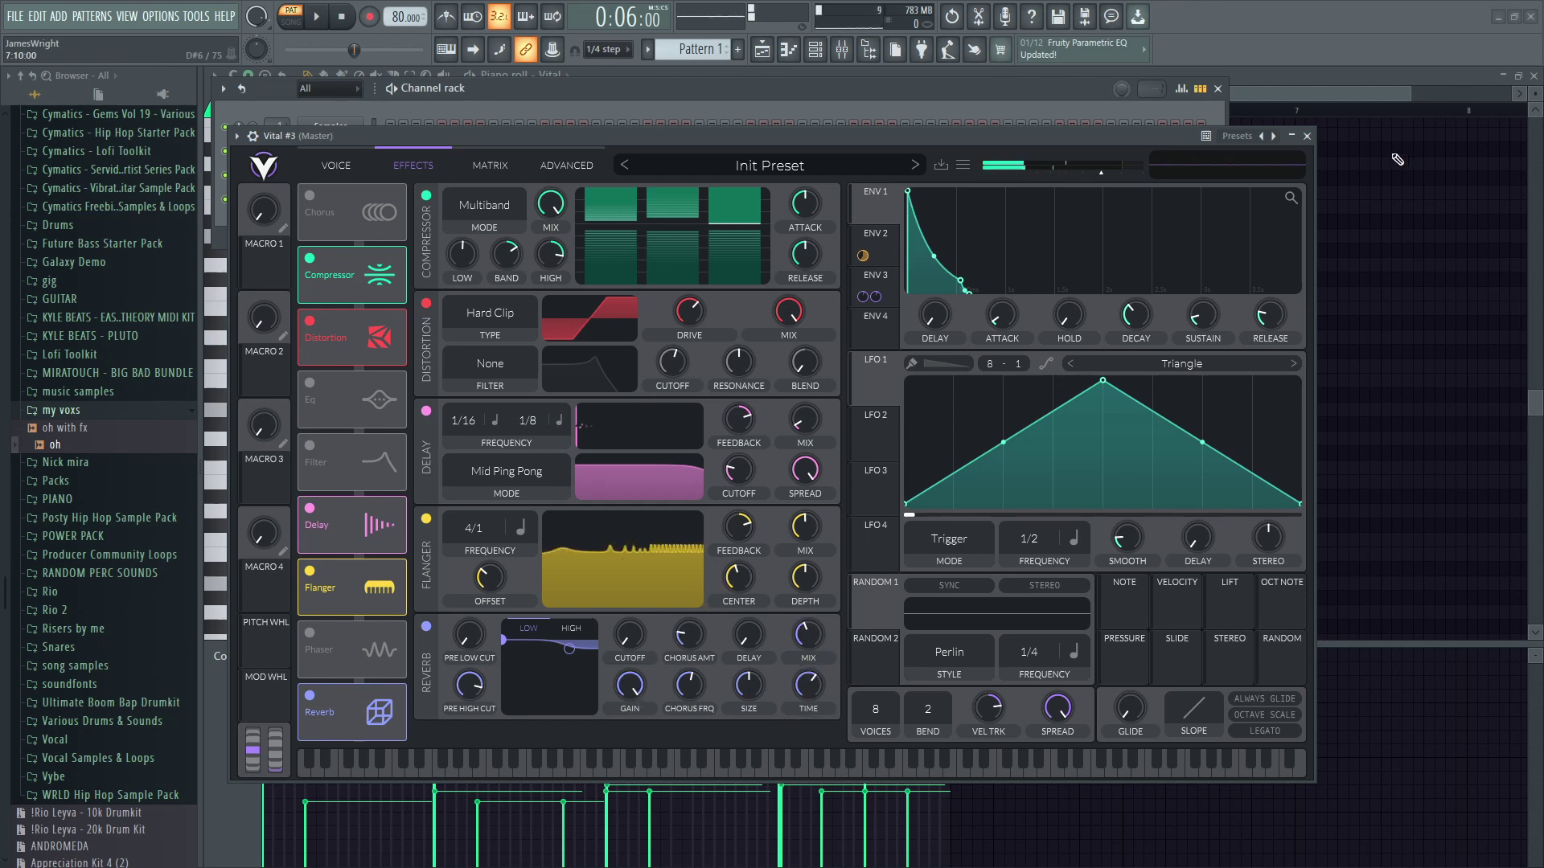
{"action": "left_click", "coordinate": [1308, 136]}
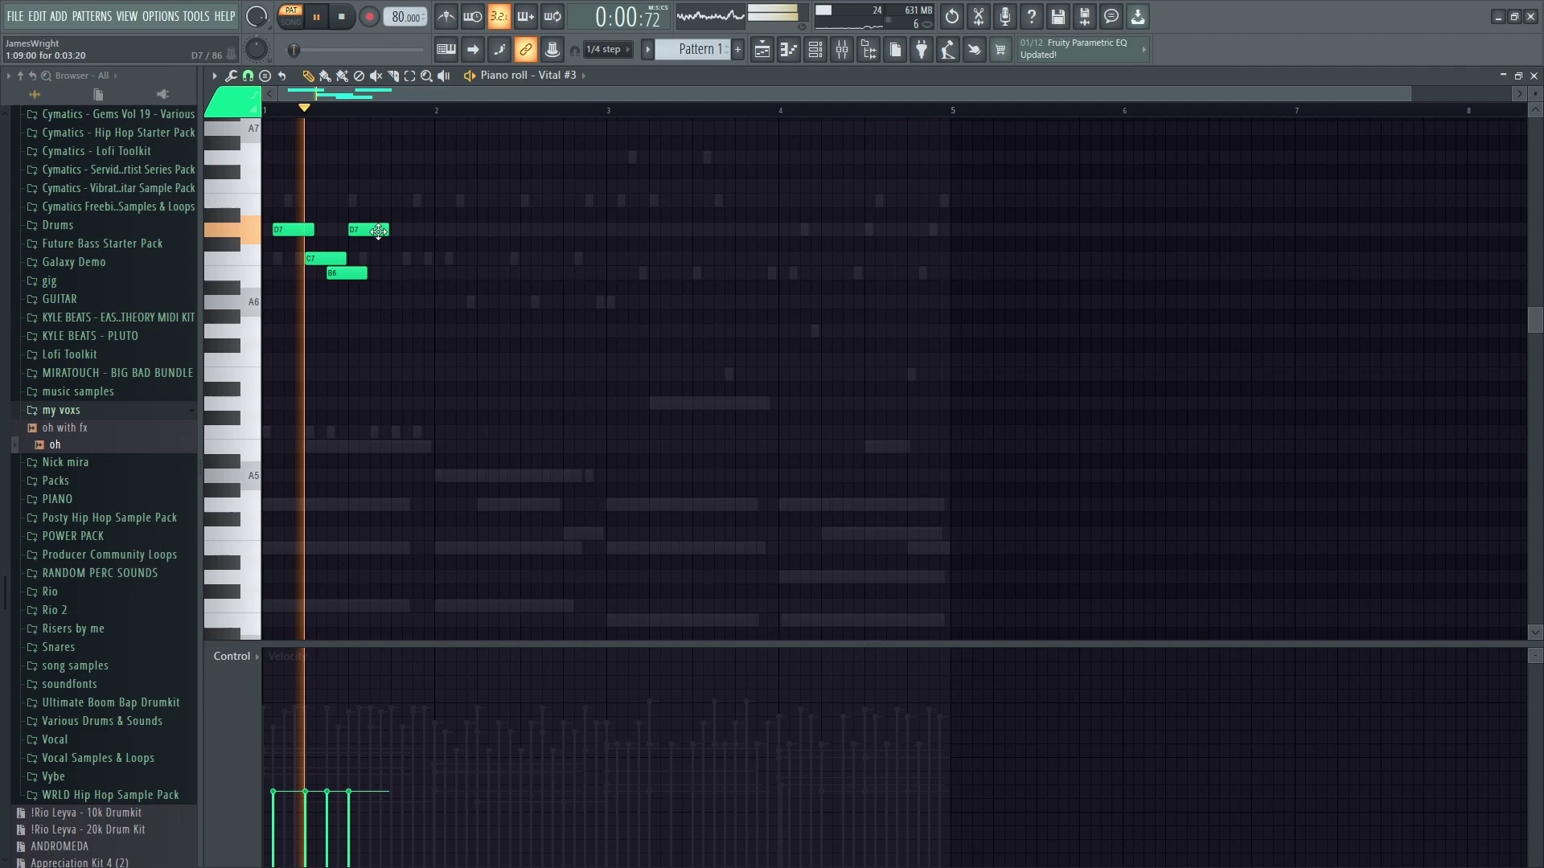
Add E7 and C7 notes to continue the Vital #3 melody in bar 1 and play it back
{"action": "left_click", "coordinate": [366, 201]}
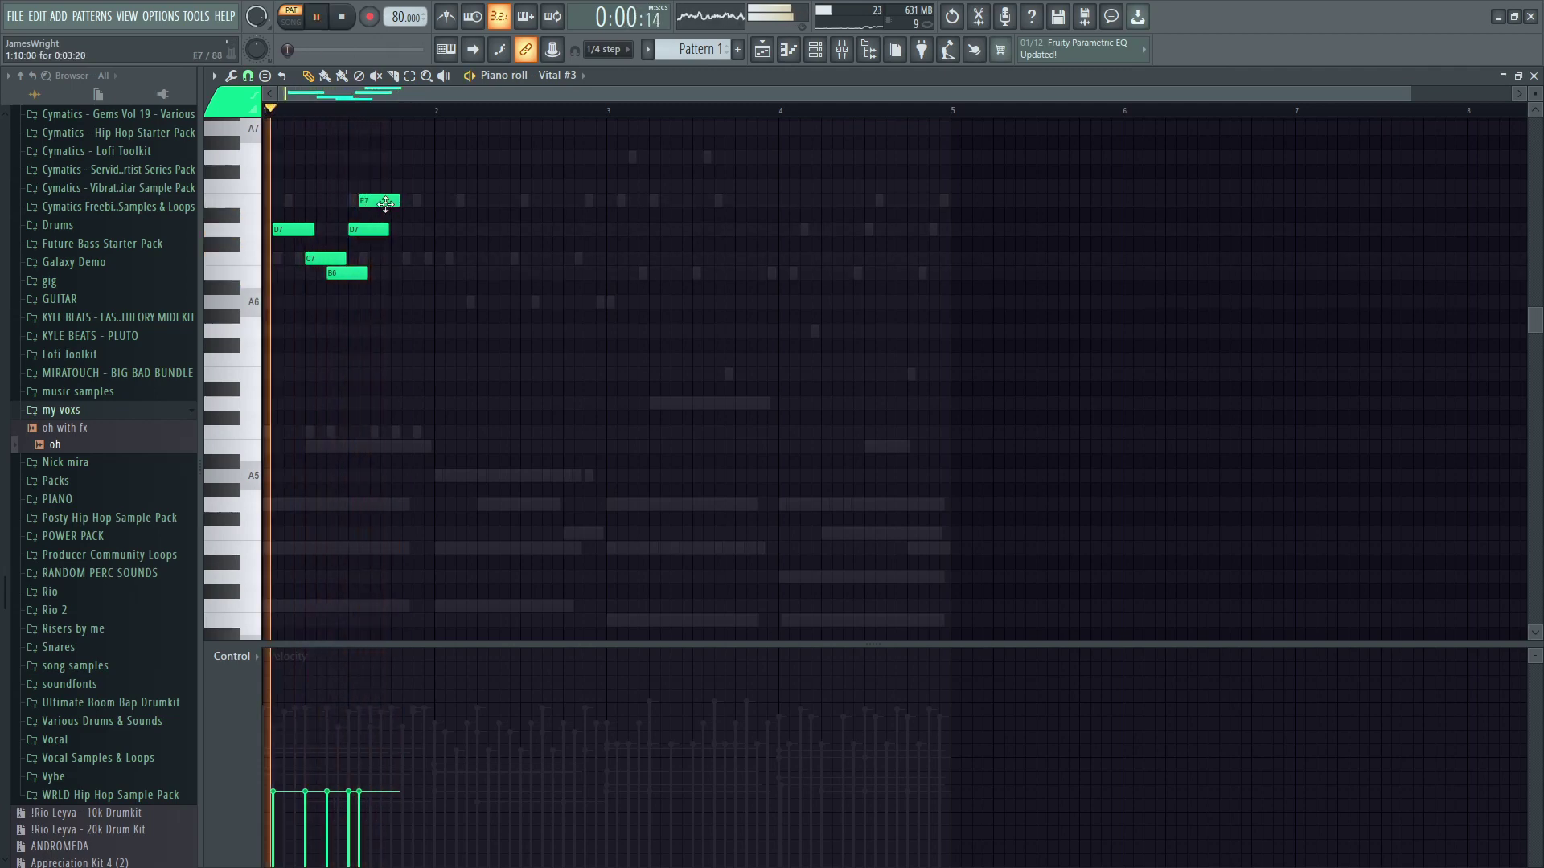
{"action": "left_click", "coordinate": [388, 259]}
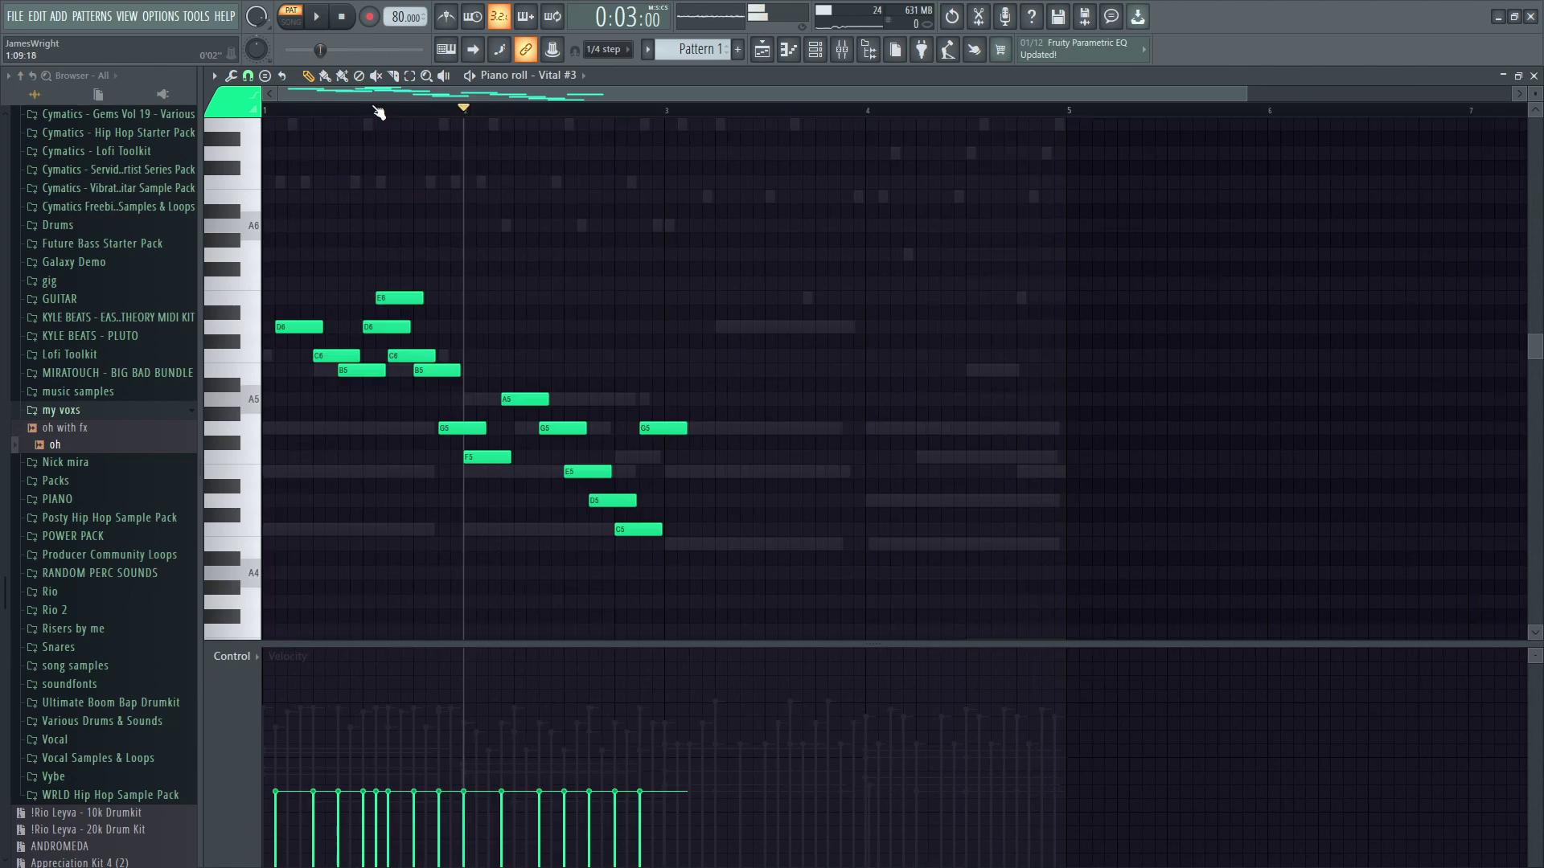
{"action": "key", "text": "space"}
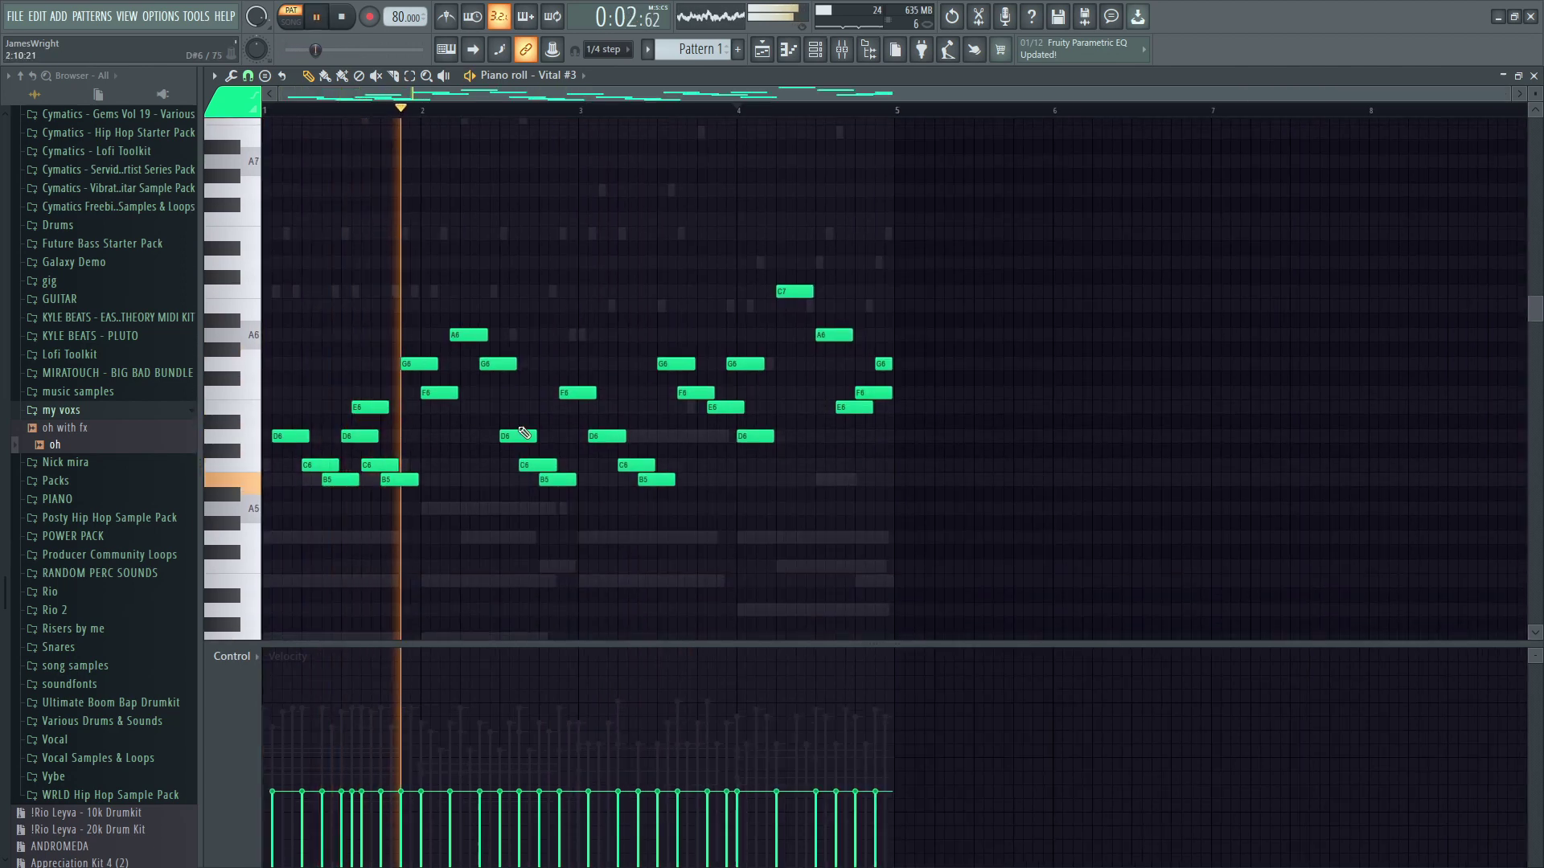
Raise the B5 and C6 notes near the end of bar 2 to G6 and A6 while playing the melody
{"action": "scroll", "coordinate": [636, 415], "scroll_direction": "up", "scroll_amount": 2}
{"action": "left_click_drag", "start_coordinate": [649, 407], "coordinate": [692, 396]}
{"action": "key", "text": "space"}
{"action": "key", "text": "space"}
{"action": "left_click_drag", "start_coordinate": [590, 467], "coordinate": [587, 352]}
{"action": "key", "text": "space"}
{"action": "left_click", "coordinate": [393, 112]}
{"action": "key", "text": "space"}
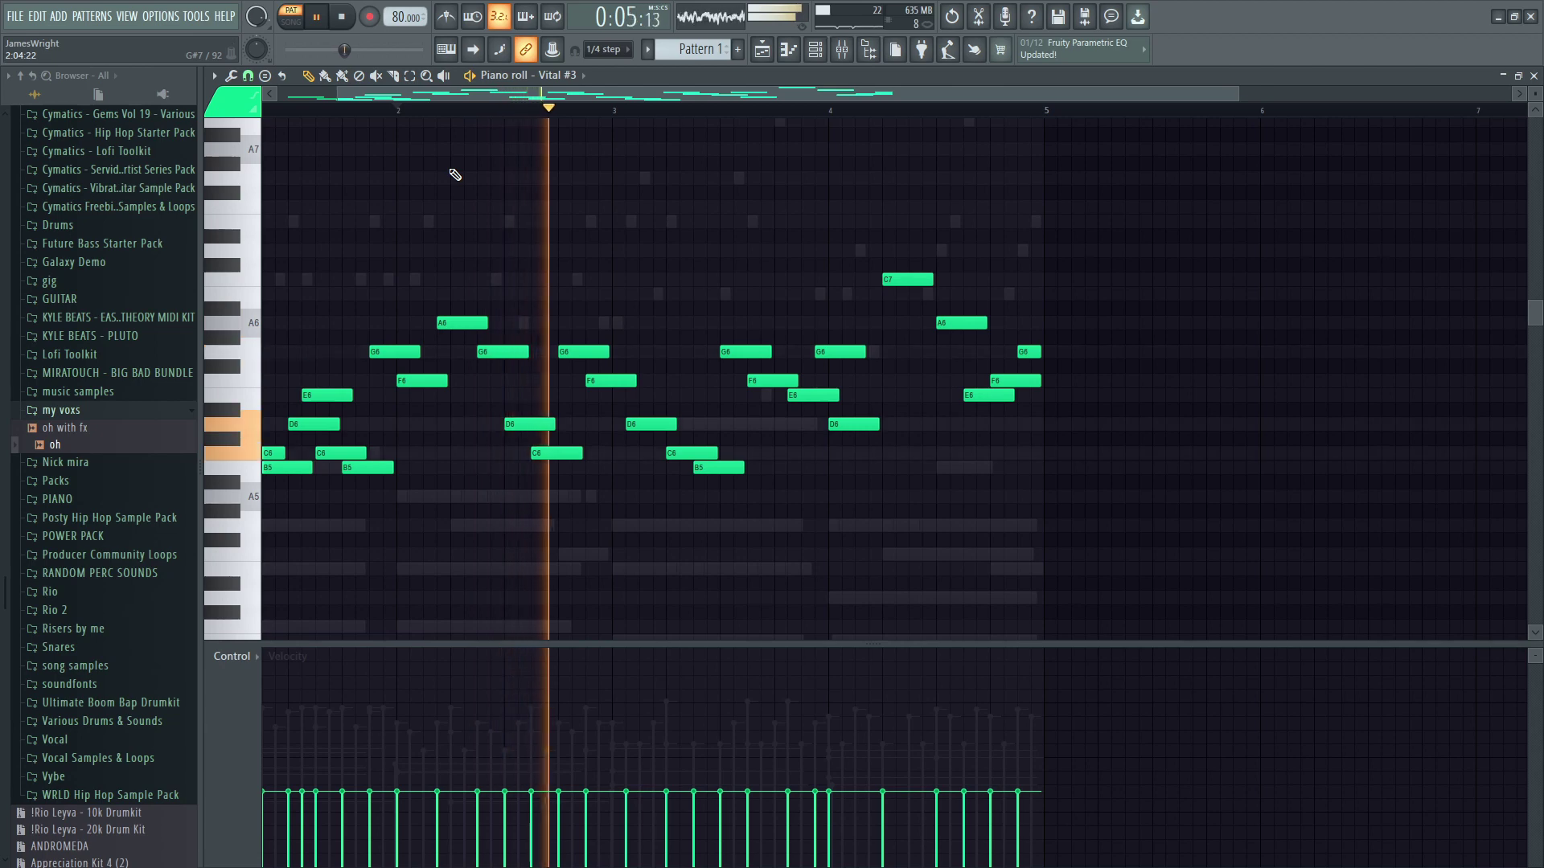
{"action": "left_click_drag", "start_coordinate": [561, 453], "coordinate": [561, 316]}
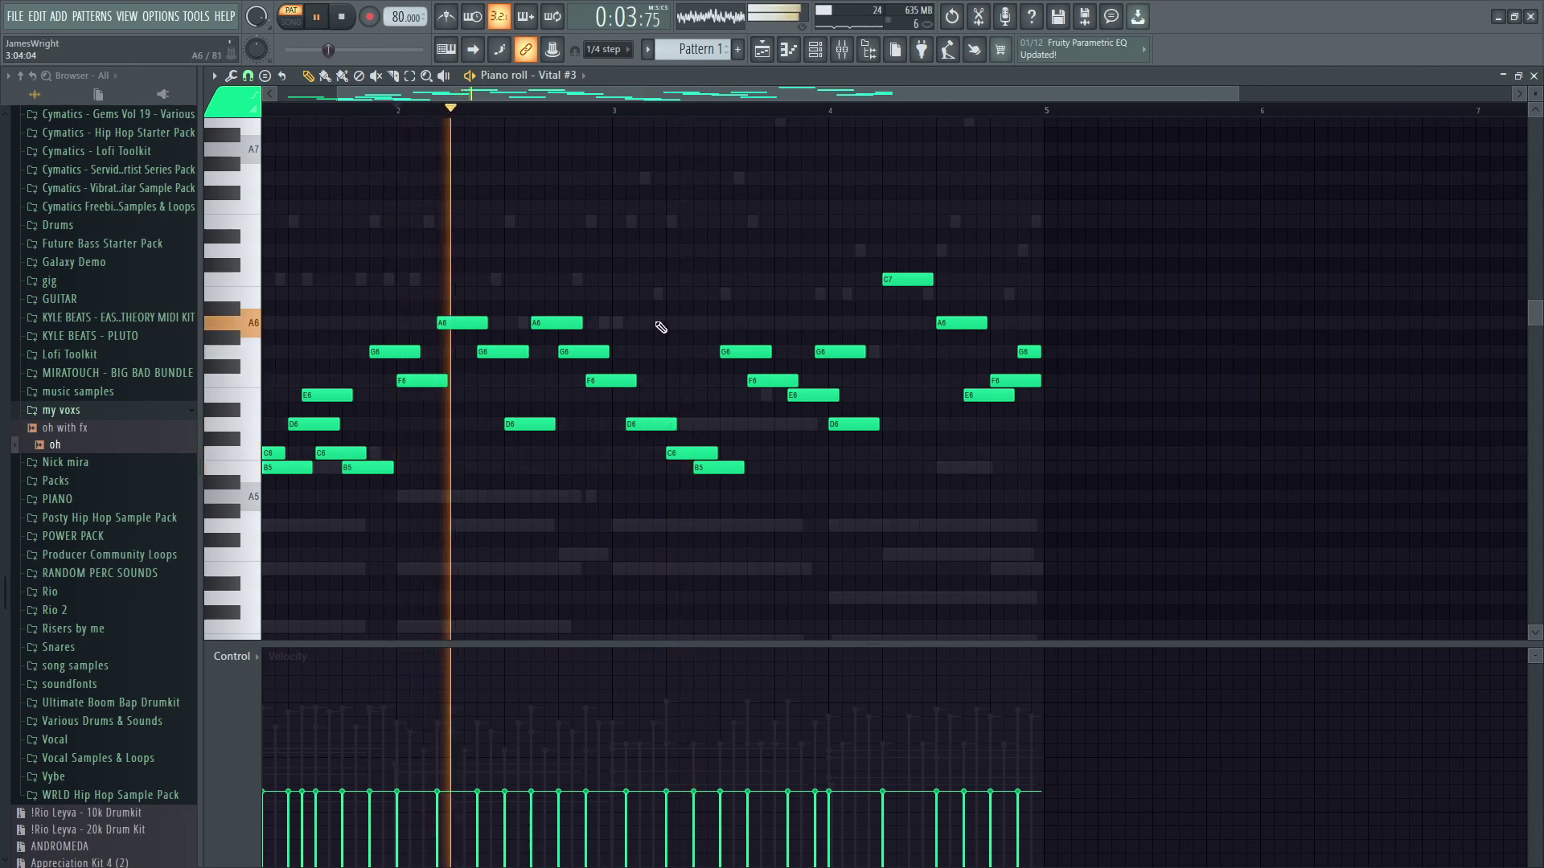
Select the run of Vital #3 melody notes in bar 3 and adjust their timing
{"action": "left_click_drag", "start_coordinate": [655, 322], "coordinate": [765, 541]}
{"action": "left_click", "coordinate": [746, 536]}
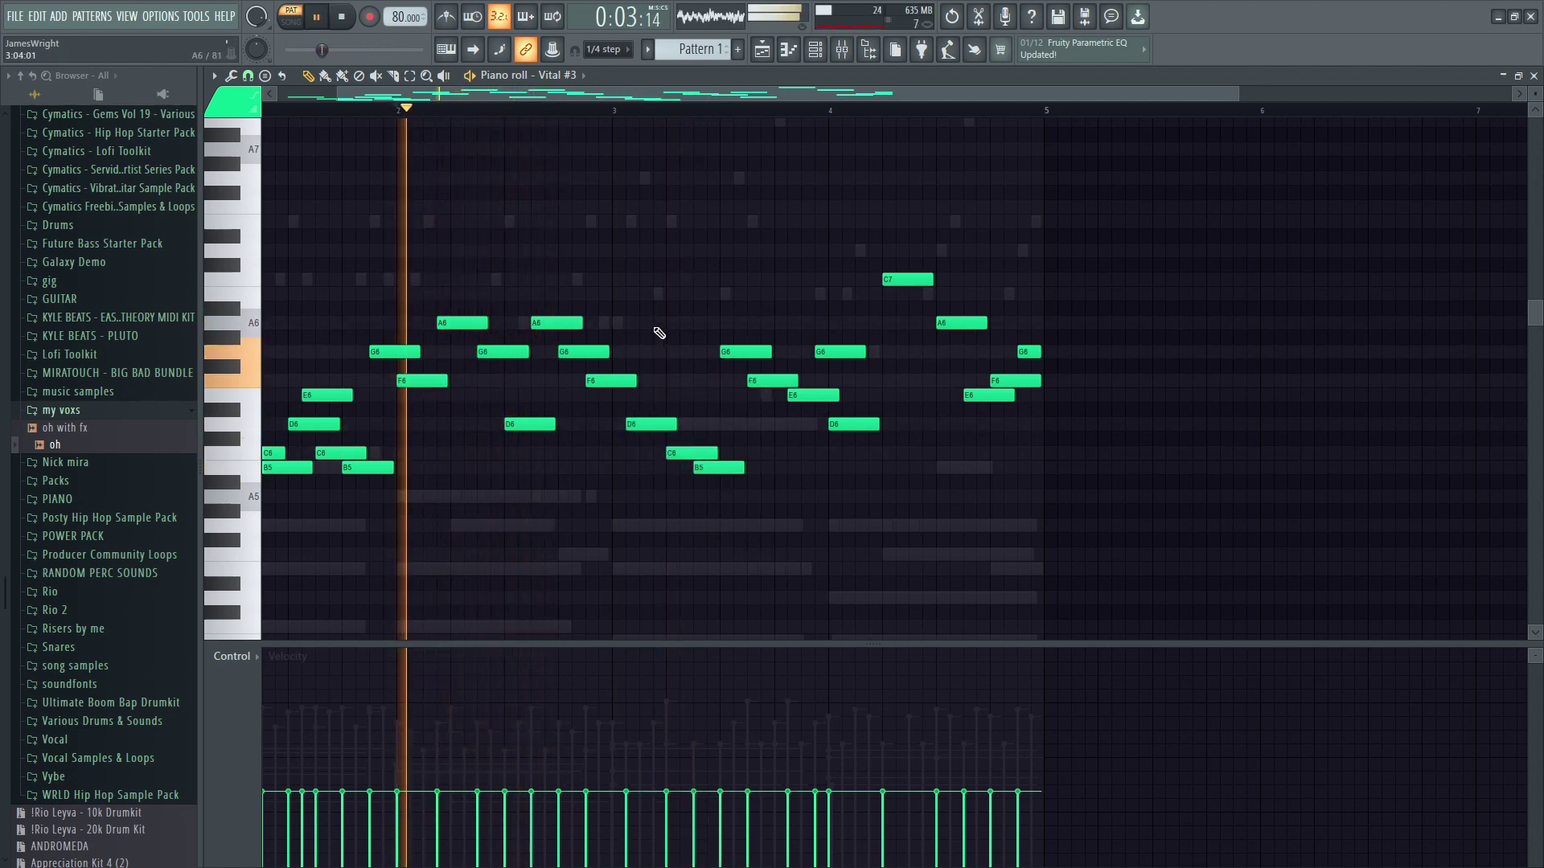
{"action": "left_click_drag", "start_coordinate": [650, 288], "coordinate": [819, 582]}
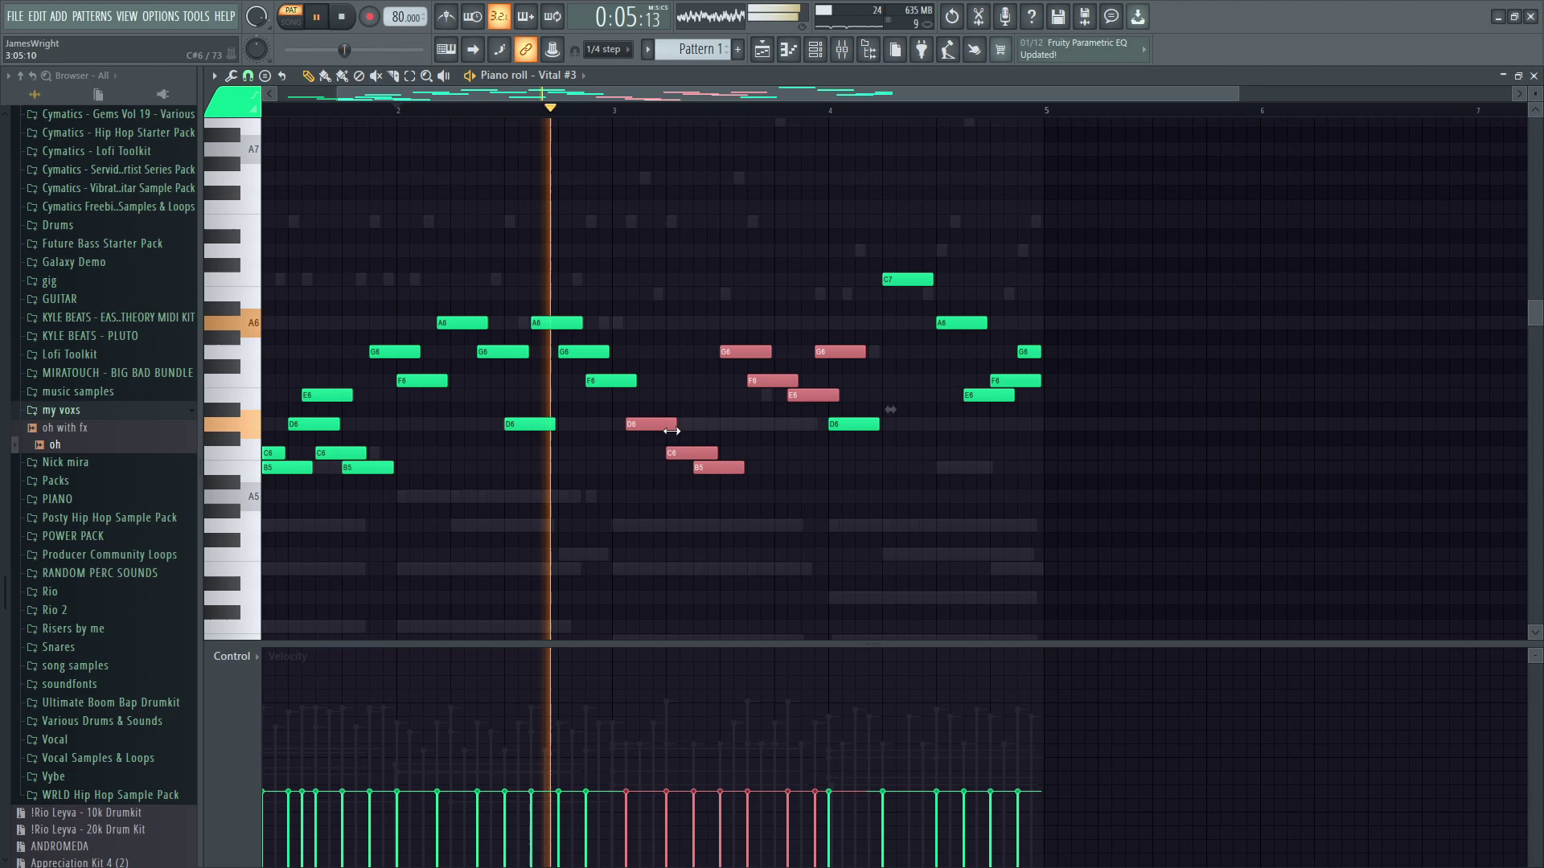
{"action": "left_click_drag", "start_coordinate": [658, 426], "coordinate": [644, 426]}
{"action": "left_click", "coordinate": [740, 449], "text": "ctrl"}
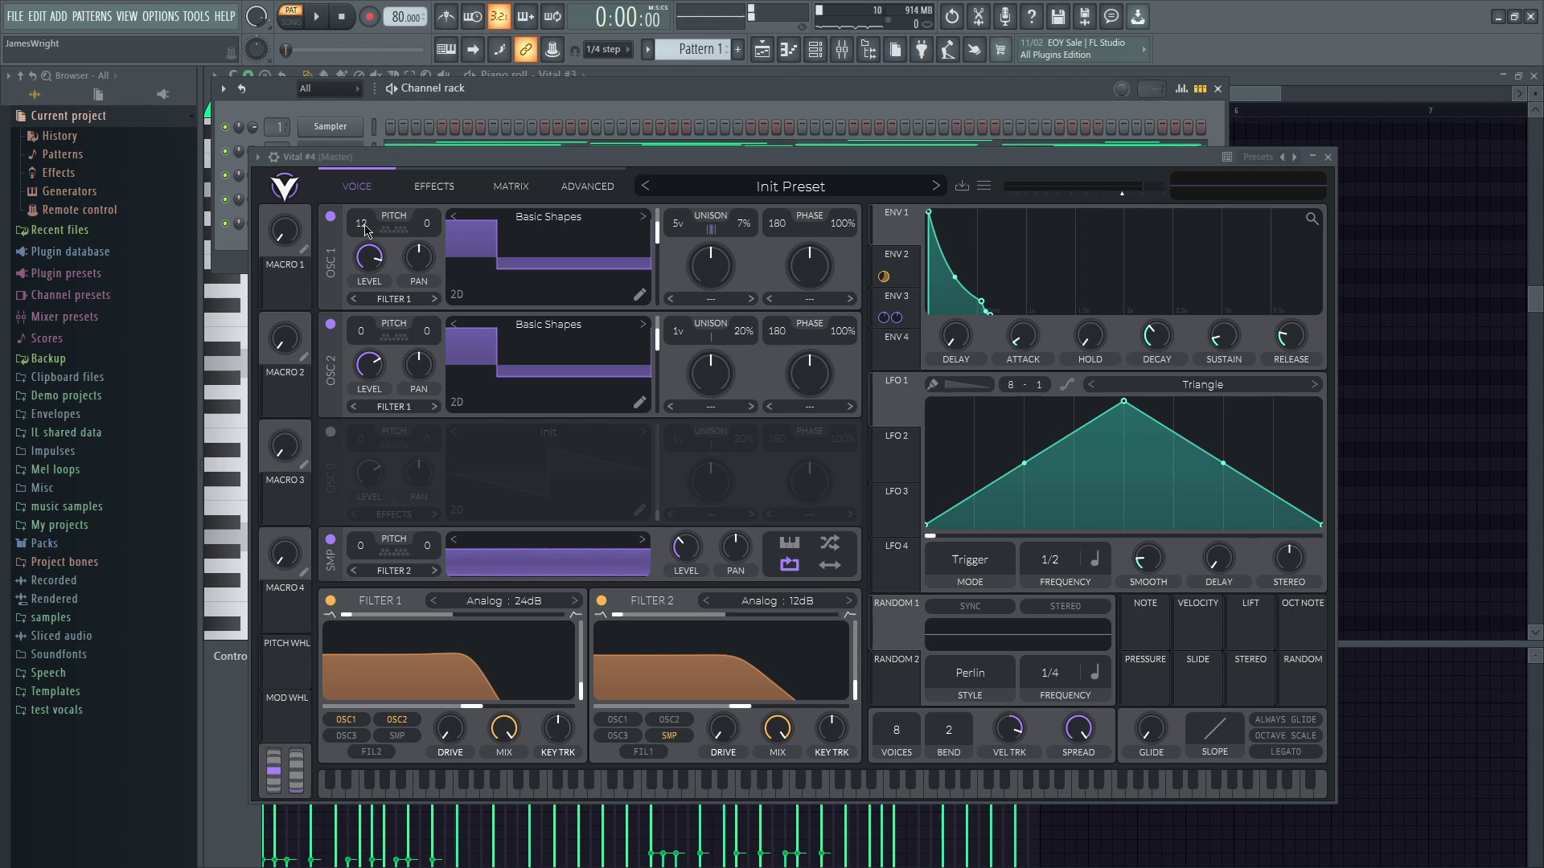
Set Vital #4's Oscillator 1 to -24 semitones with a narrow pulse wave, and lower Filter 1's cutoff to about 652 Hz
{"action": "left_click_drag", "start_coordinate": [365, 230], "coordinate": [363, 248]}
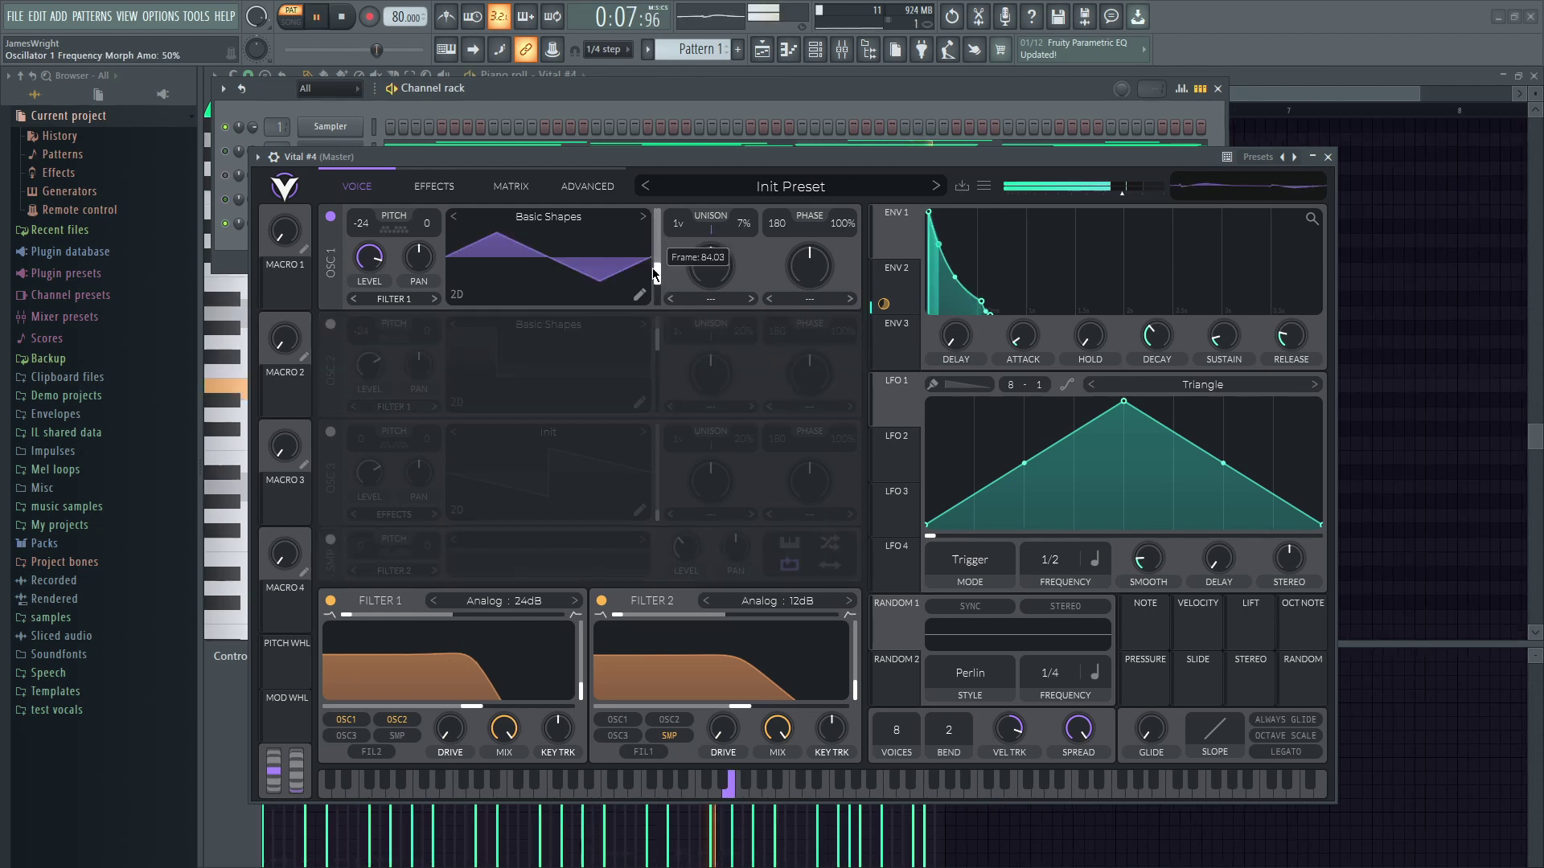
{"action": "mouse_move", "coordinate": [661, 242]}
{"action": "left_mouse_down"}
{"action": "mouse_move", "coordinate": [656, 255]}
{"action": "mouse_move", "coordinate": [657, 227]}
{"action": "left_mouse_up"}
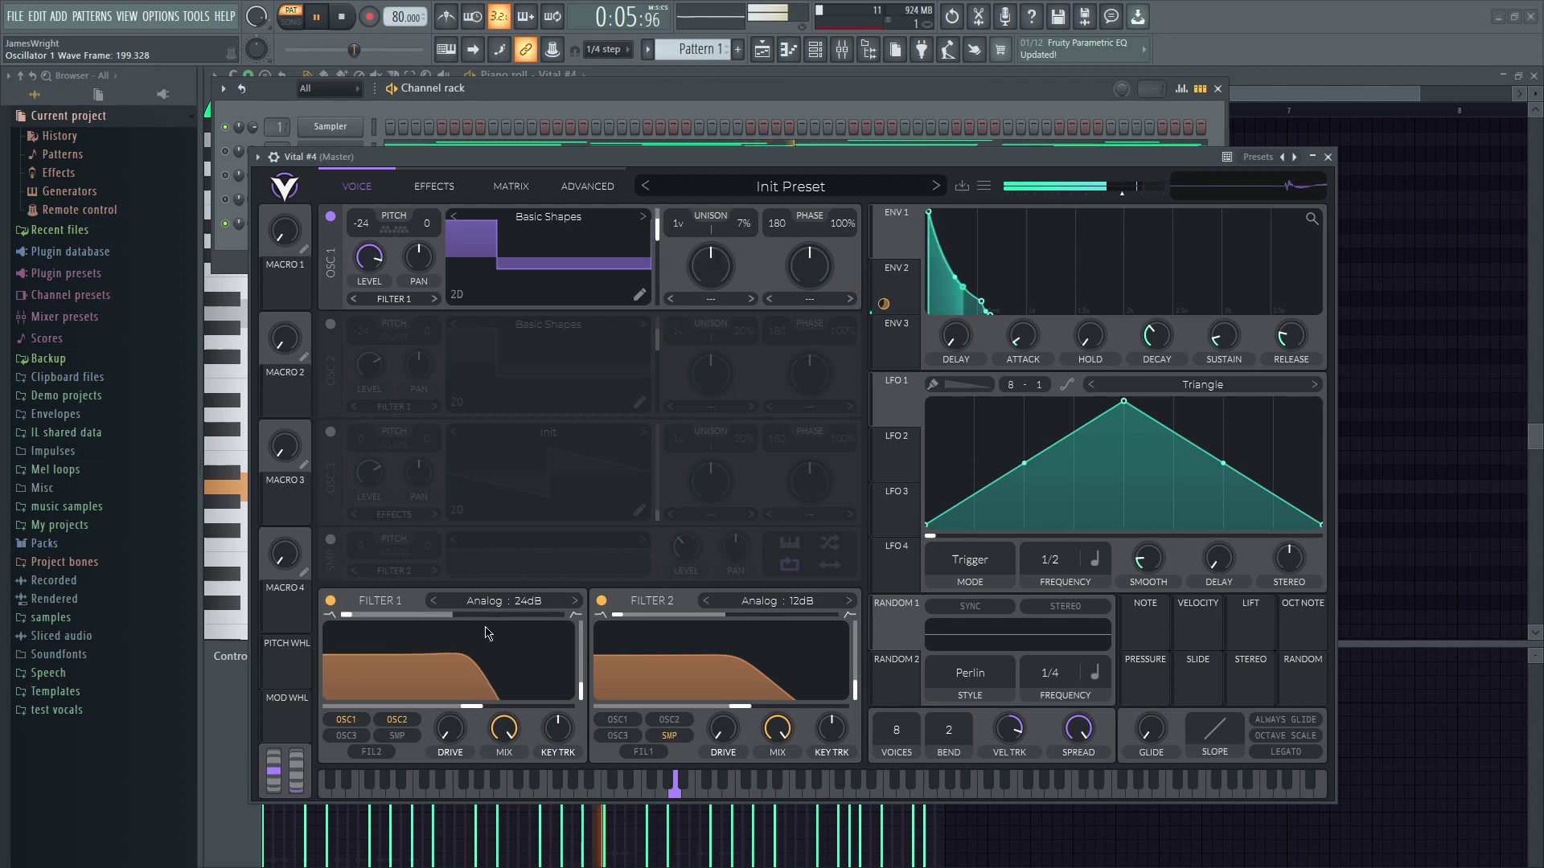
{"action": "mouse_move", "coordinate": [471, 707]}
{"action": "left_mouse_down"}
{"action": "mouse_move", "coordinate": [425, 711]}
{"action": "mouse_move", "coordinate": [462, 716]}
{"action": "left_mouse_up"}
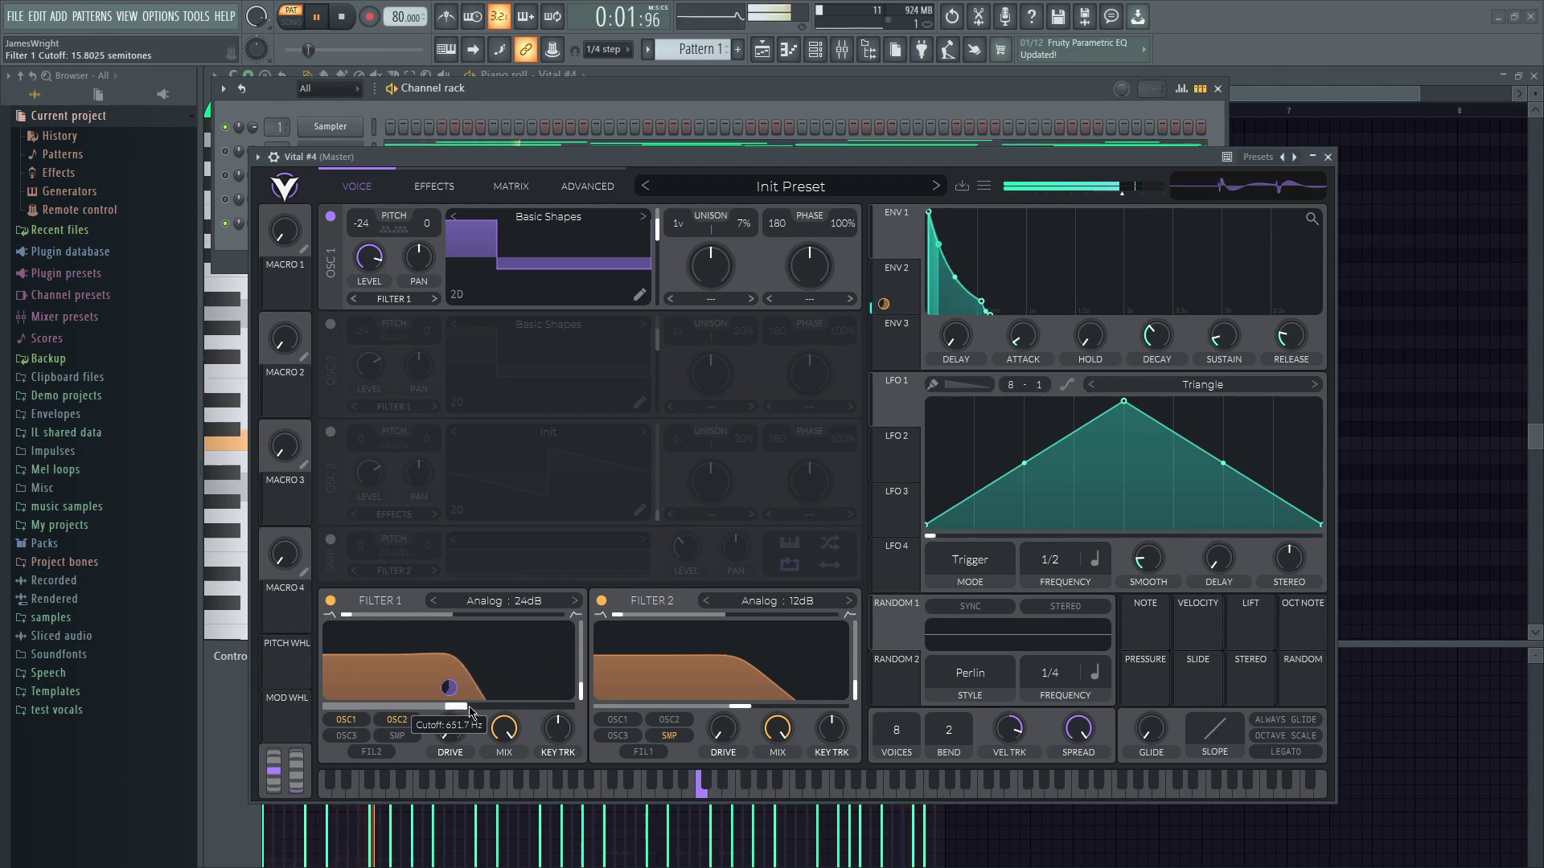
Set Vital #4's multiband Compressor high gain to about 12.1 dB and raise its low gain
{"action": "left_click", "coordinate": [433, 185]}
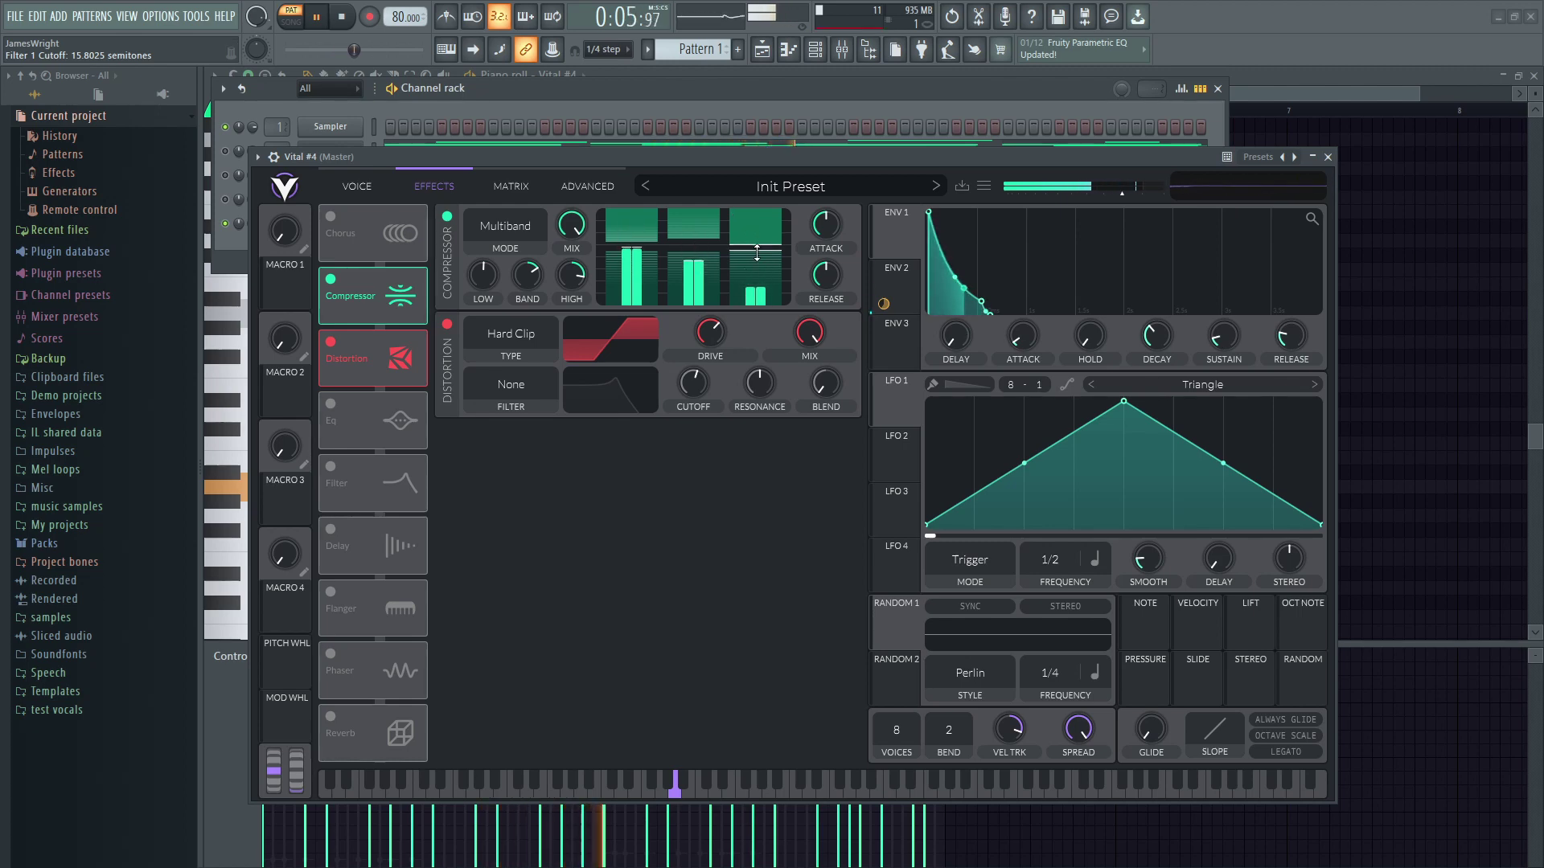
{"action": "left_click_drag", "start_coordinate": [574, 284], "coordinate": [573, 311]}
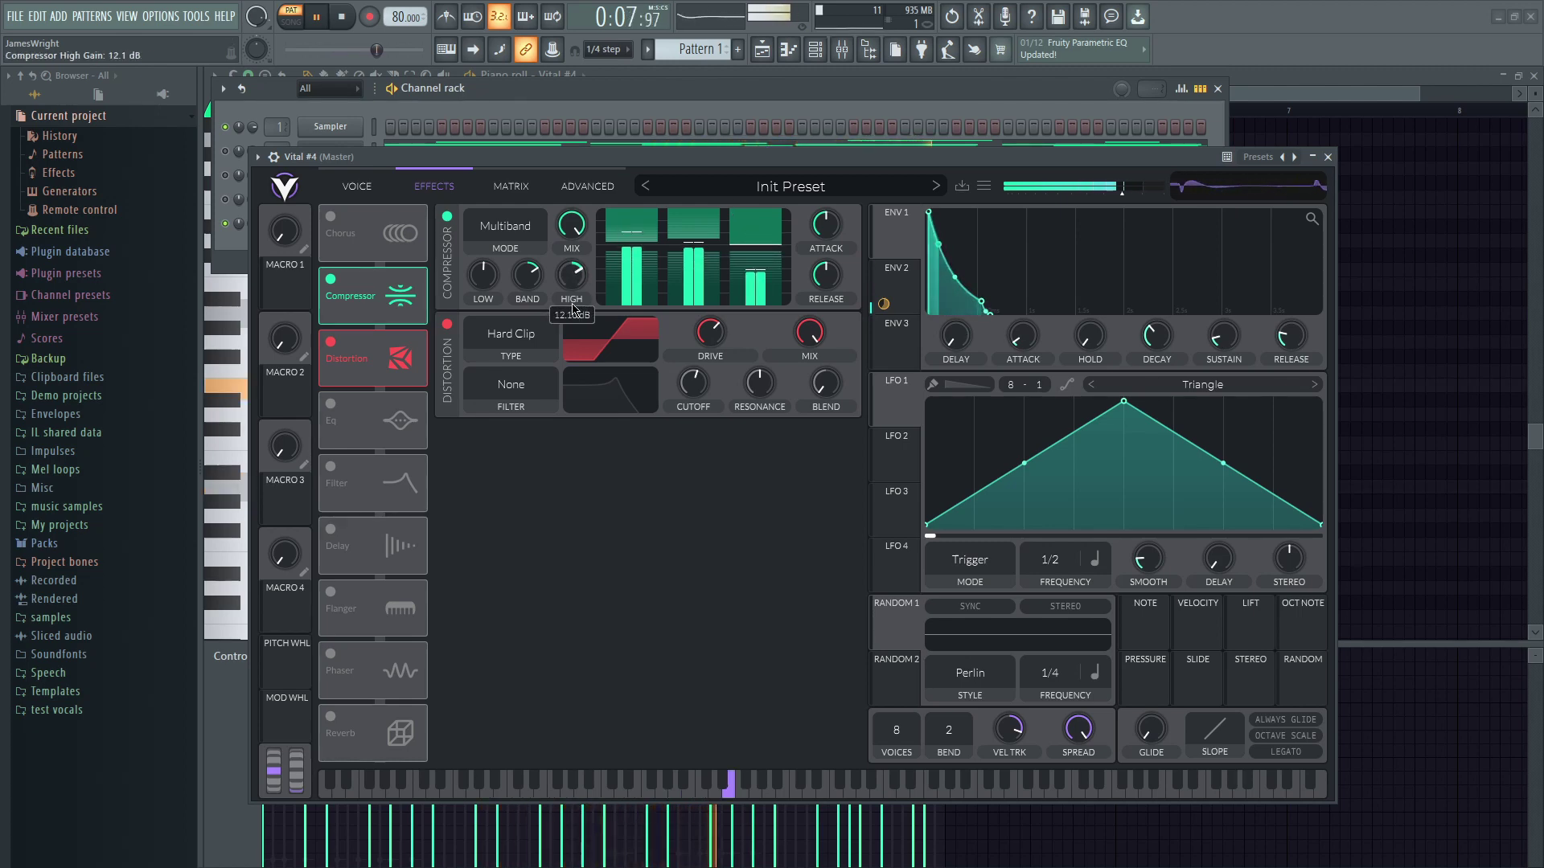
{"action": "left_click_drag", "start_coordinate": [483, 276], "coordinate": [482, 237]}
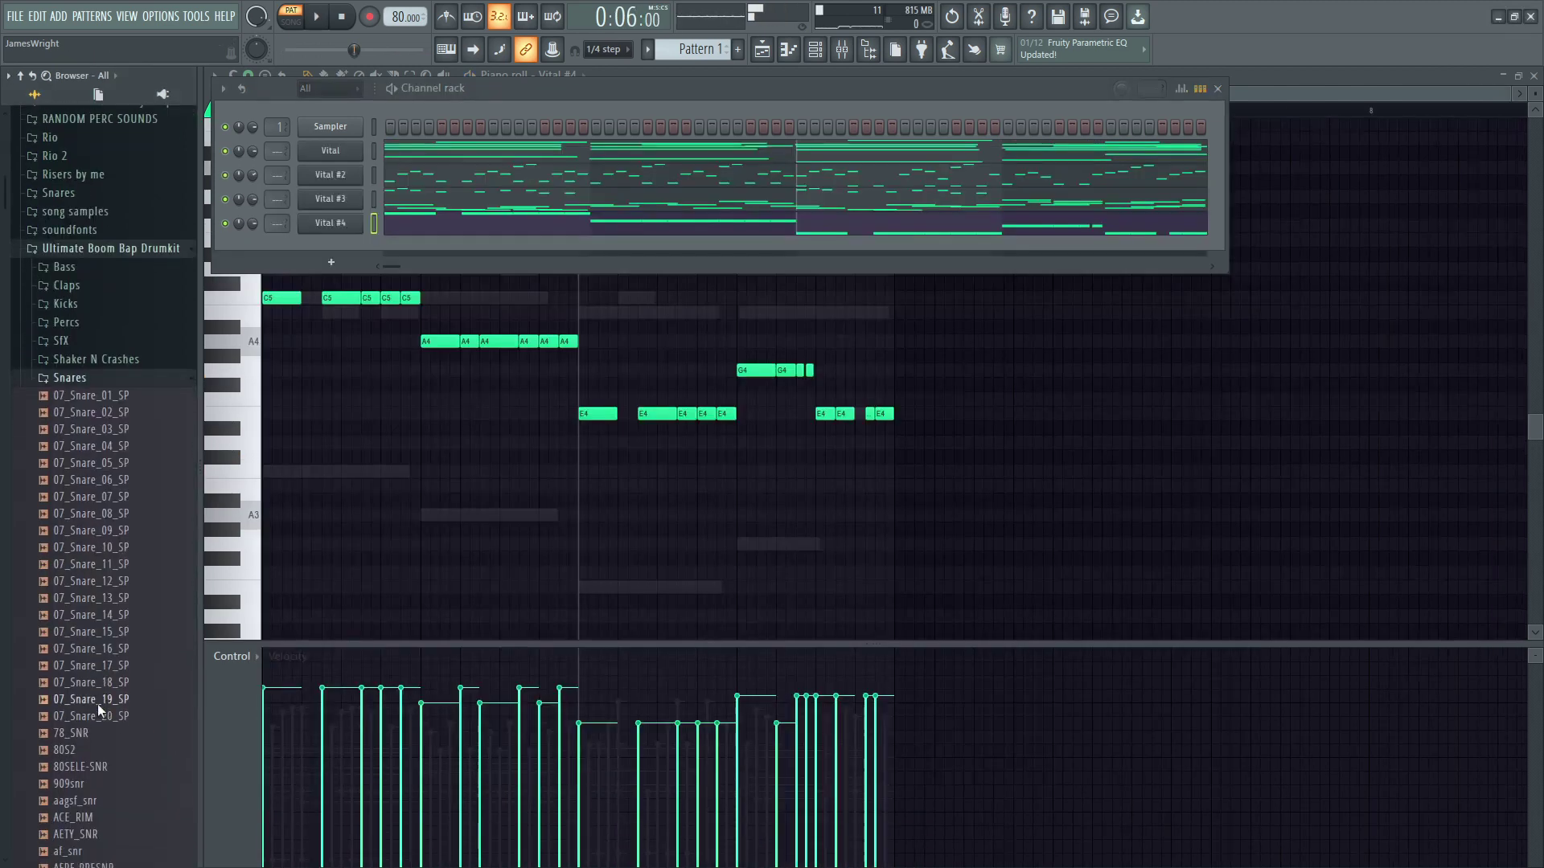
Audition snare samples in the Snares folder of the Ultimate Boom Bap Drumkit
{"action": "scroll", "coordinate": [96, 563], "scroll_direction": "down", "scroll_amount": 5}
{"action": "left_click", "coordinate": [94, 454]}
{"action": "left_click", "coordinate": [109, 506]}
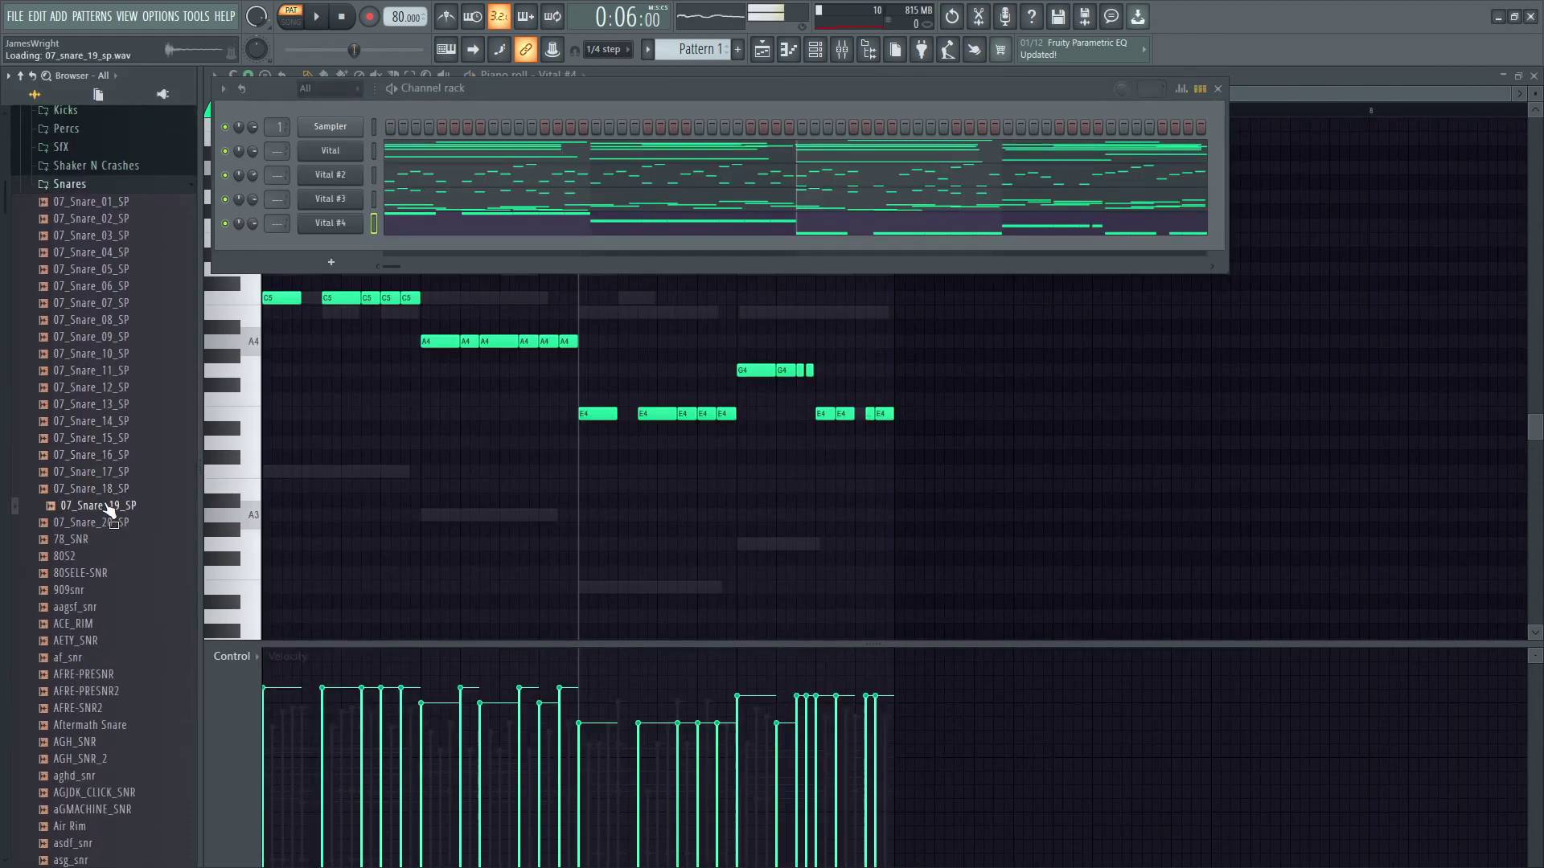
{"action": "left_click", "coordinate": [107, 522]}
{"action": "scroll", "coordinate": [99, 567], "scroll_direction": "down", "scroll_amount": 6}
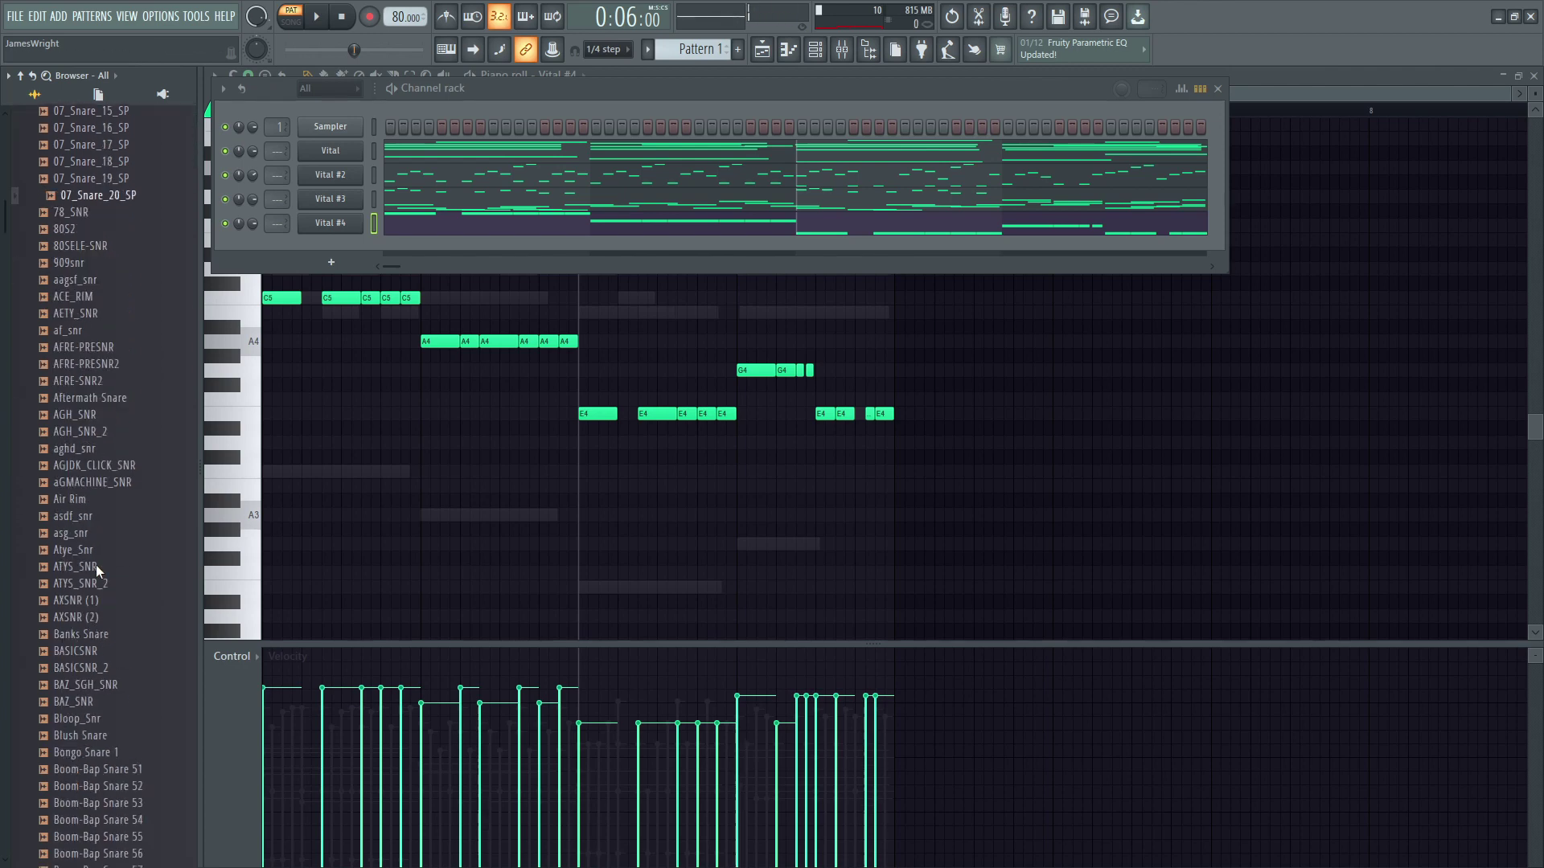
{"action": "left_click", "coordinate": [99, 561]}
{"action": "scroll", "coordinate": [117, 701], "scroll_direction": "down", "scroll_amount": 4}
{"action": "left_click", "coordinate": [121, 524]}
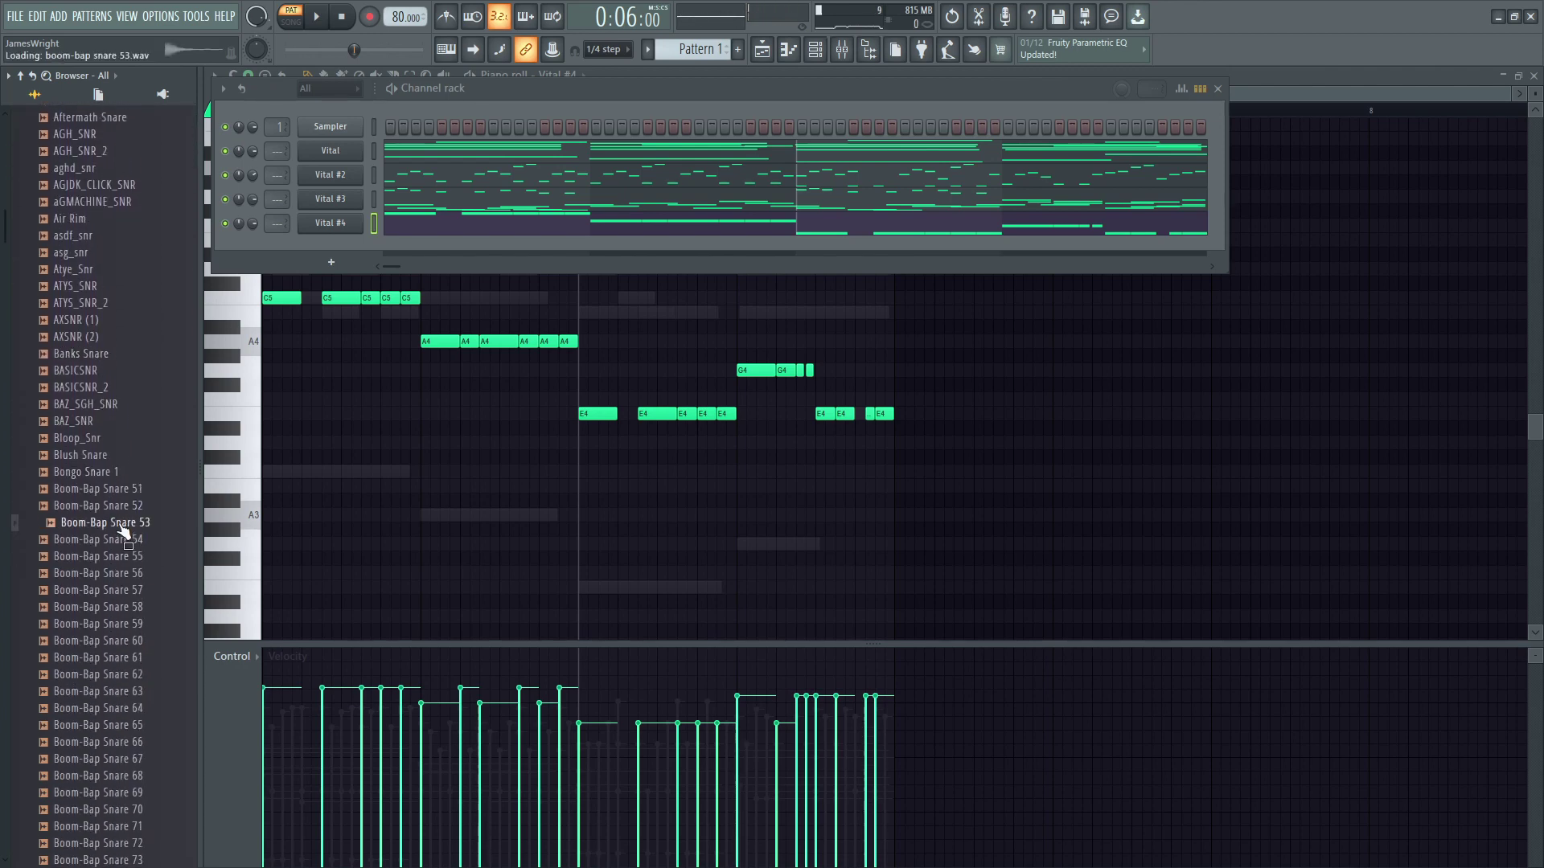
{"action": "left_click", "coordinate": [121, 558]}
Record evenly spaced snare hits with Boom-Bap Snare 61 across the four-bar pattern
{"action": "key", "text": "space"}
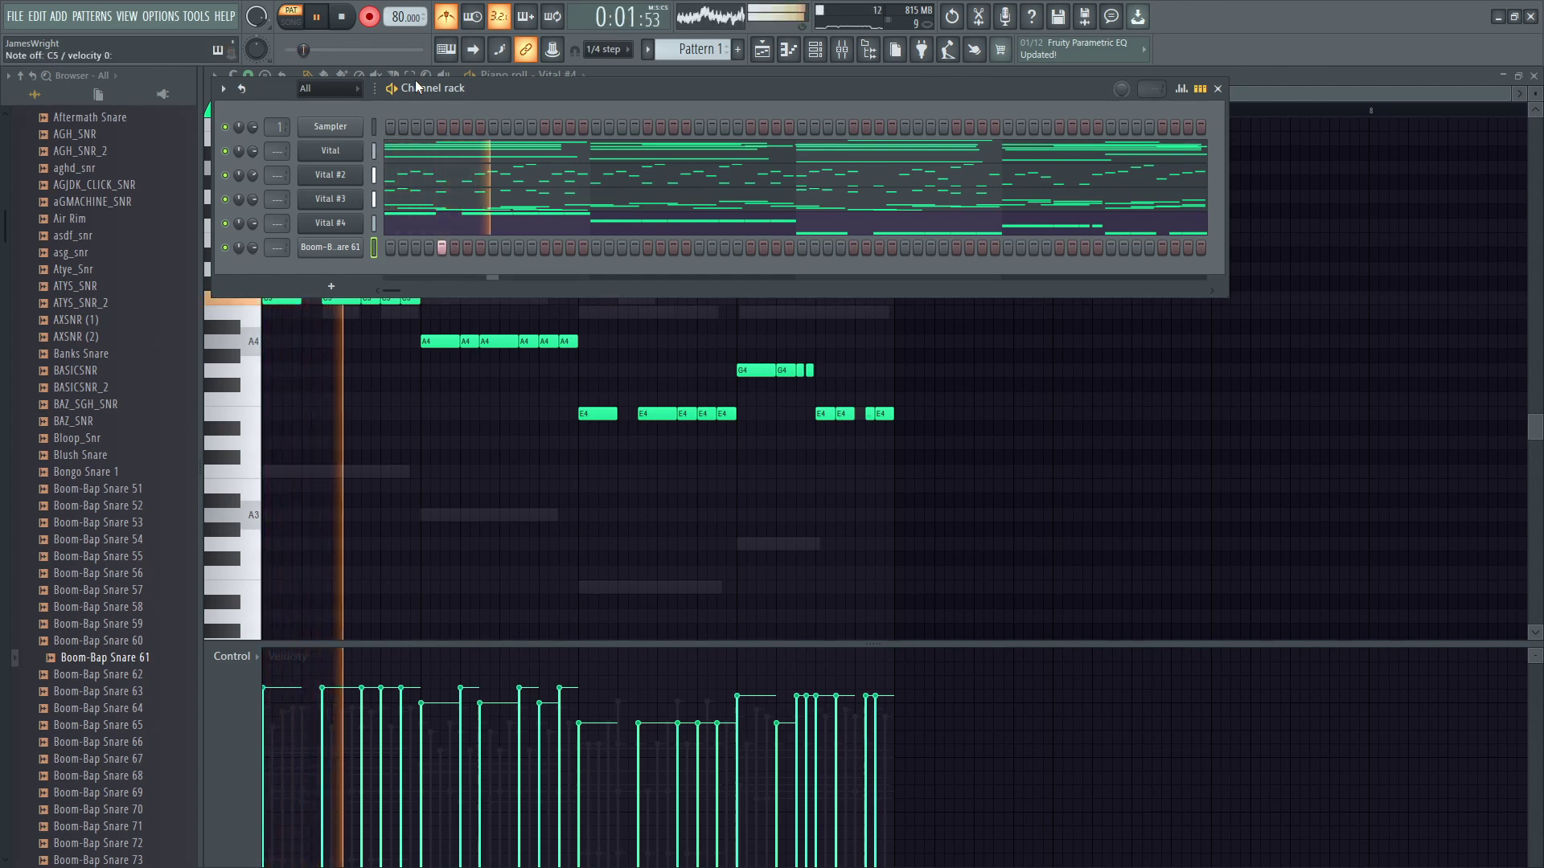
{"action": "key", "text": "z"}
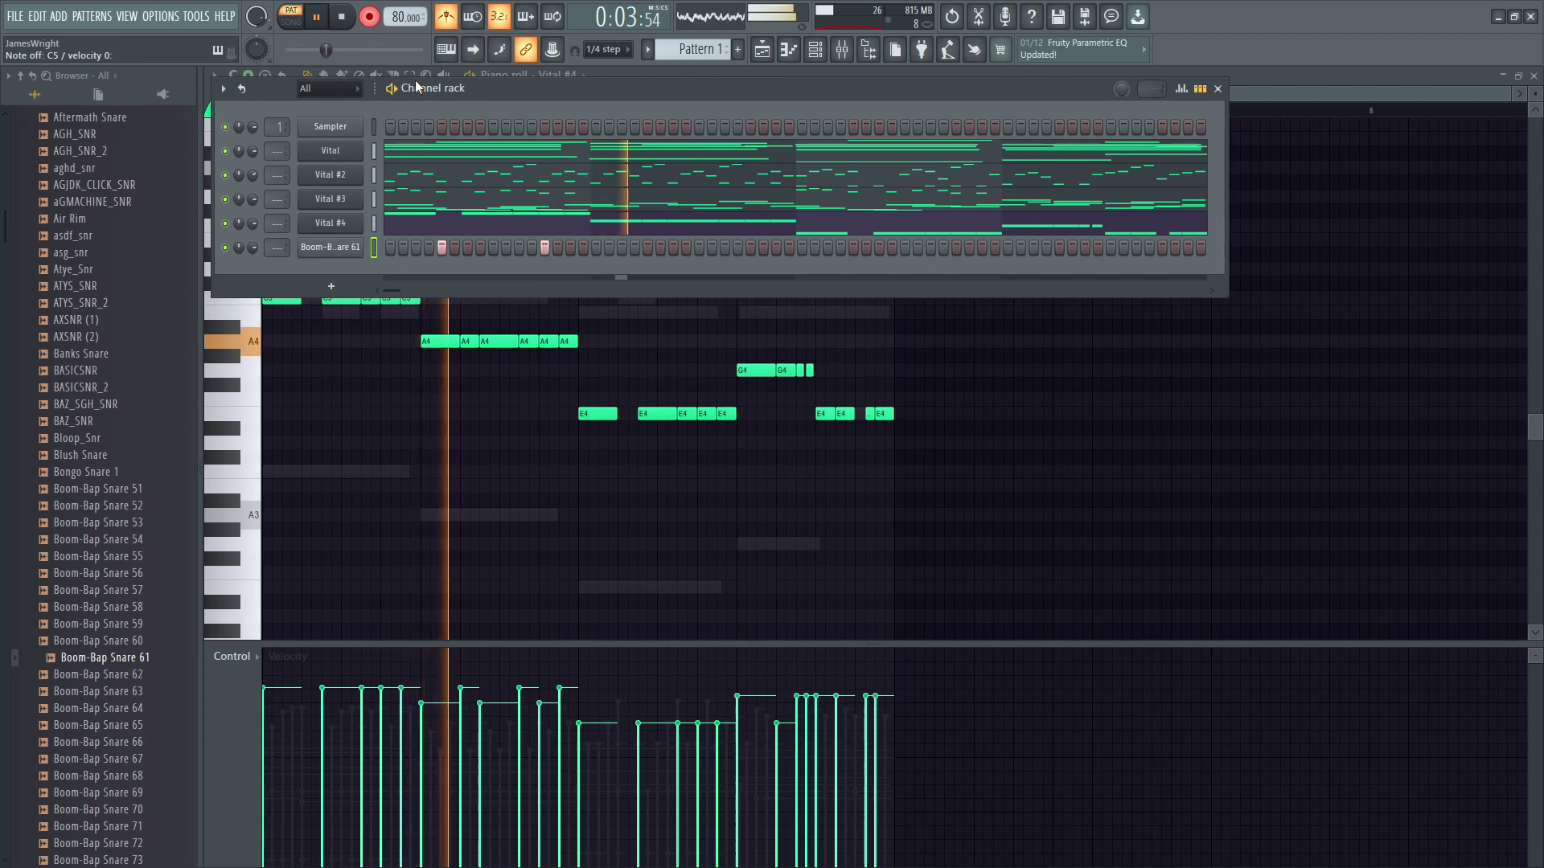
{"action": "key", "text": "z"}
{"action": "key", "text": "z"}
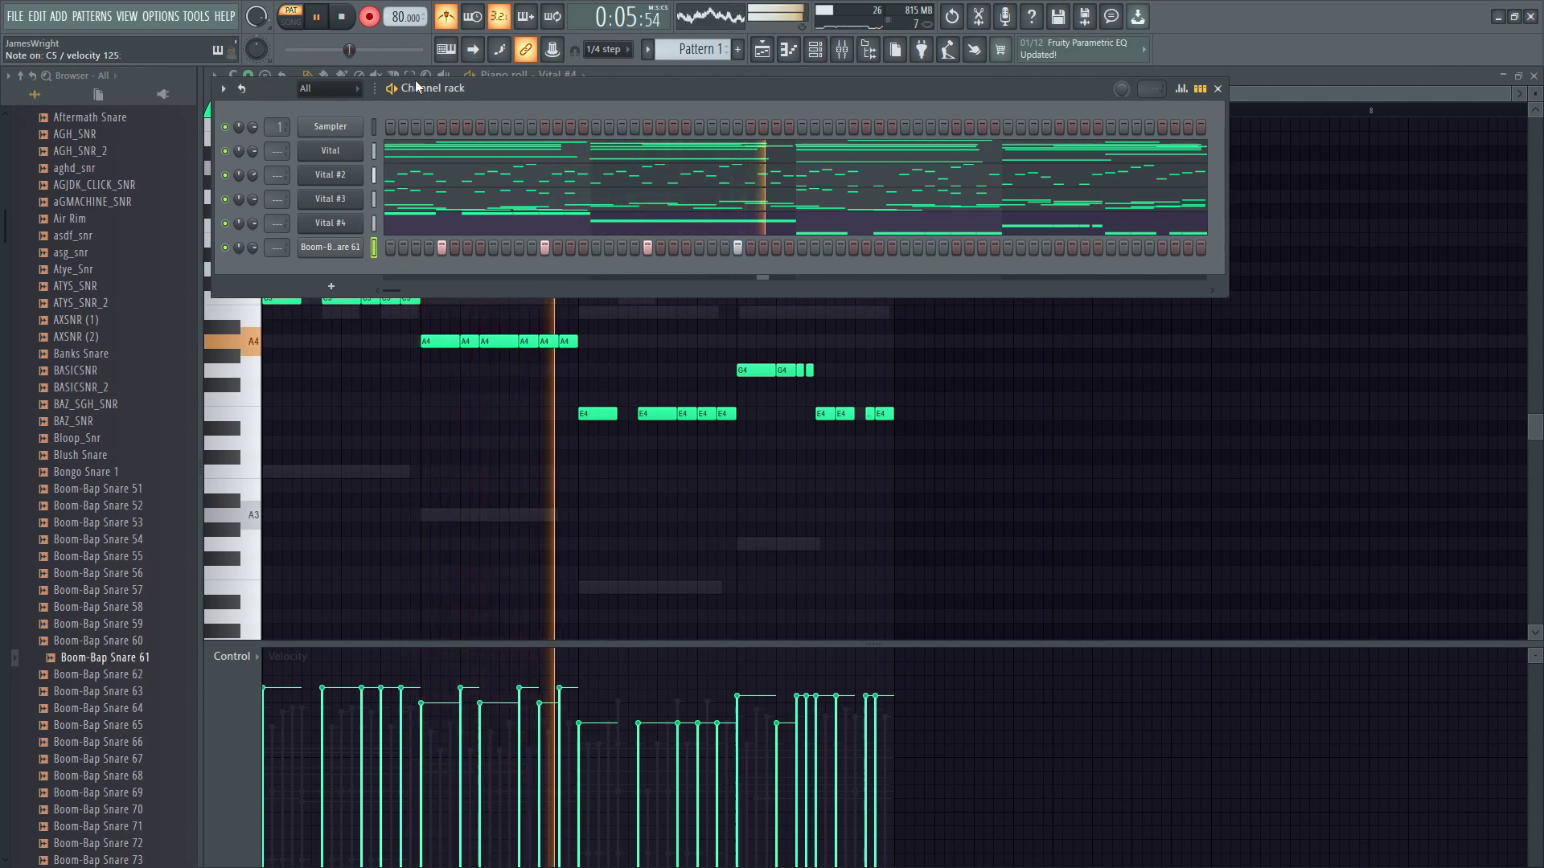
{"action": "key", "text": "z"}
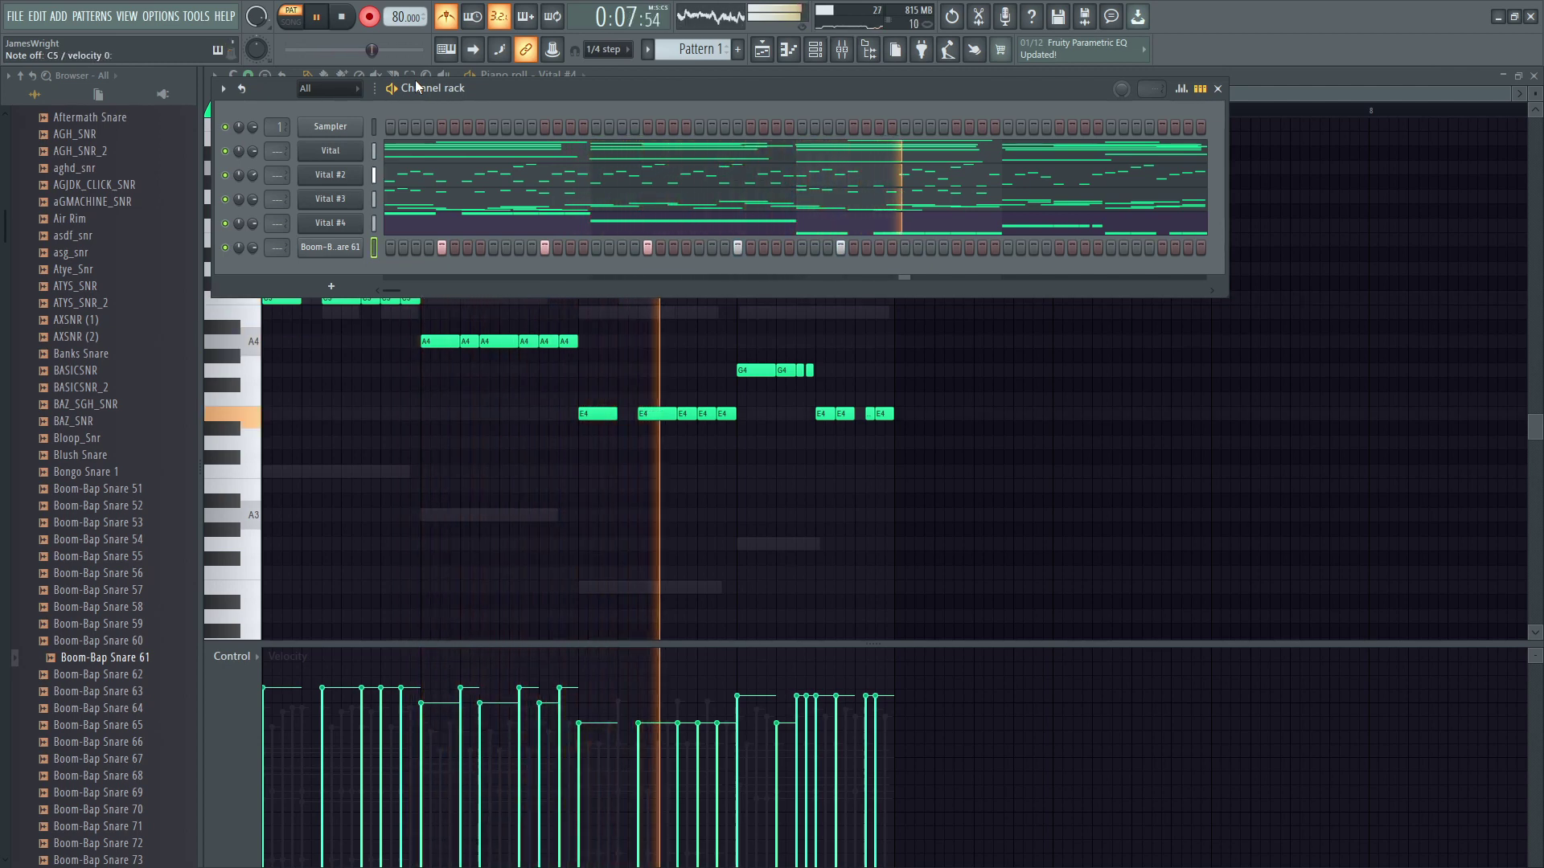
{"action": "key", "text": "z"}
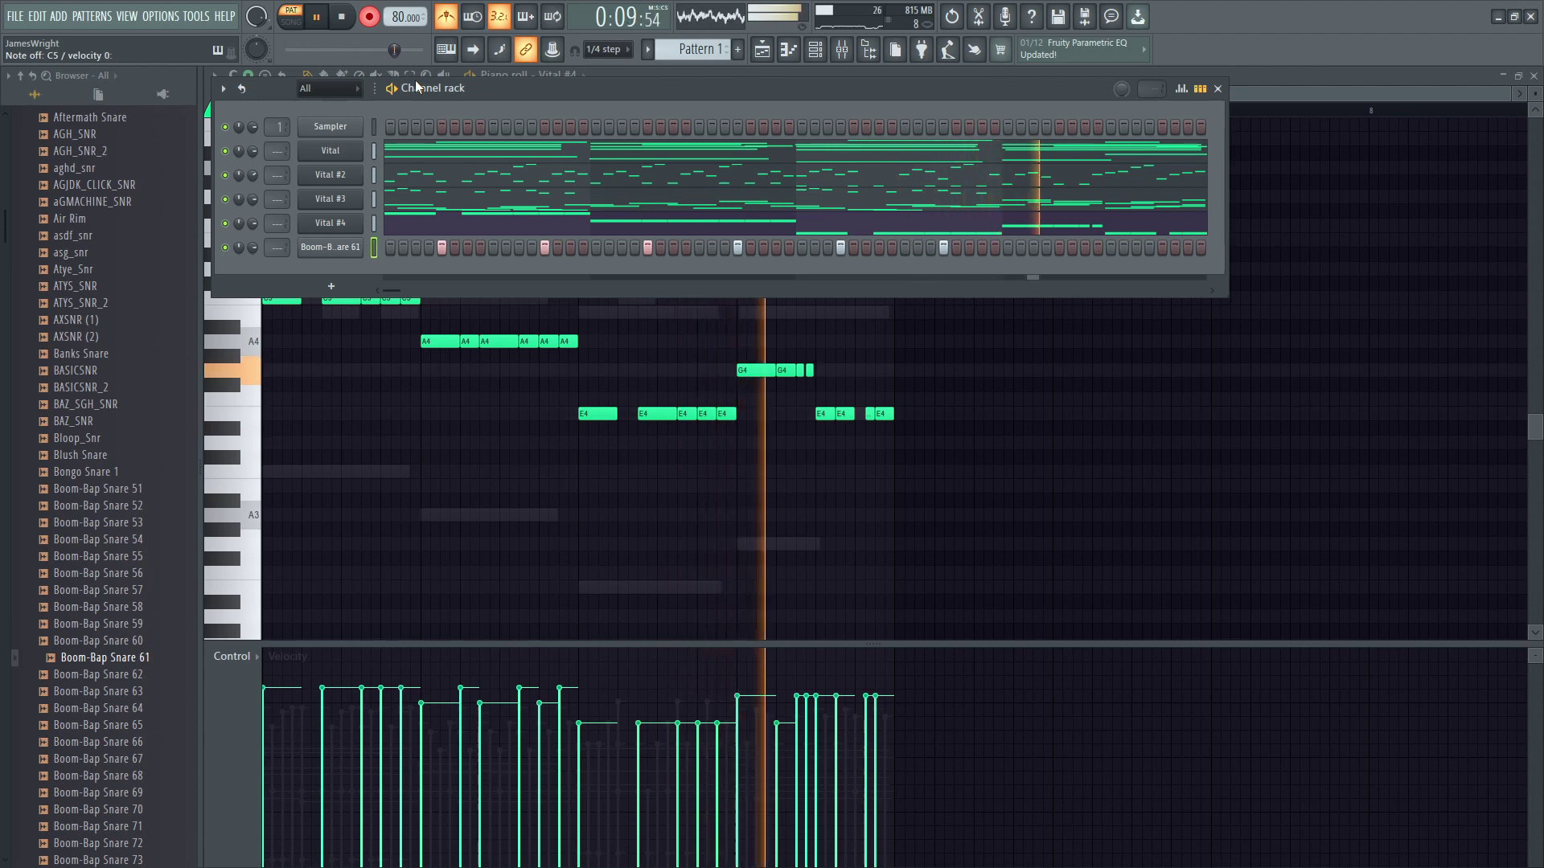
{"action": "key", "text": "z"}
{"action": "key", "text": "z"}
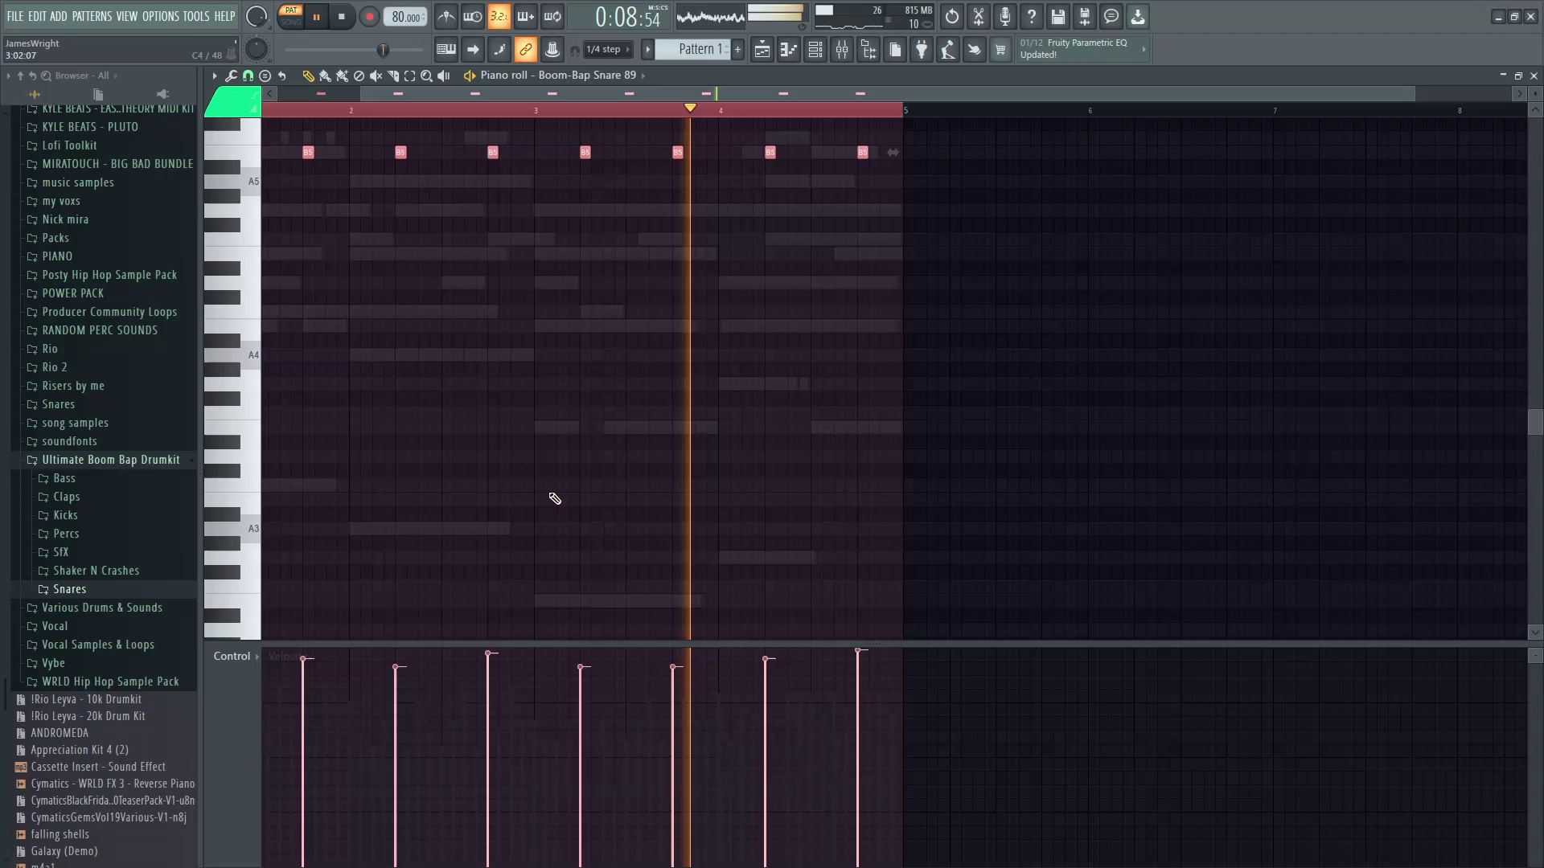
Transpose all the snare notes in the piano roll down six semitones to F5 and deselect them
{"action": "key", "text": "Down"}
{"action": "key", "text": "Down"}
{"action": "key", "text": "Down"}
{"action": "key", "text": "Down"}
{"action": "key", "text": "Down"}
{"action": "key", "text": "Down"}
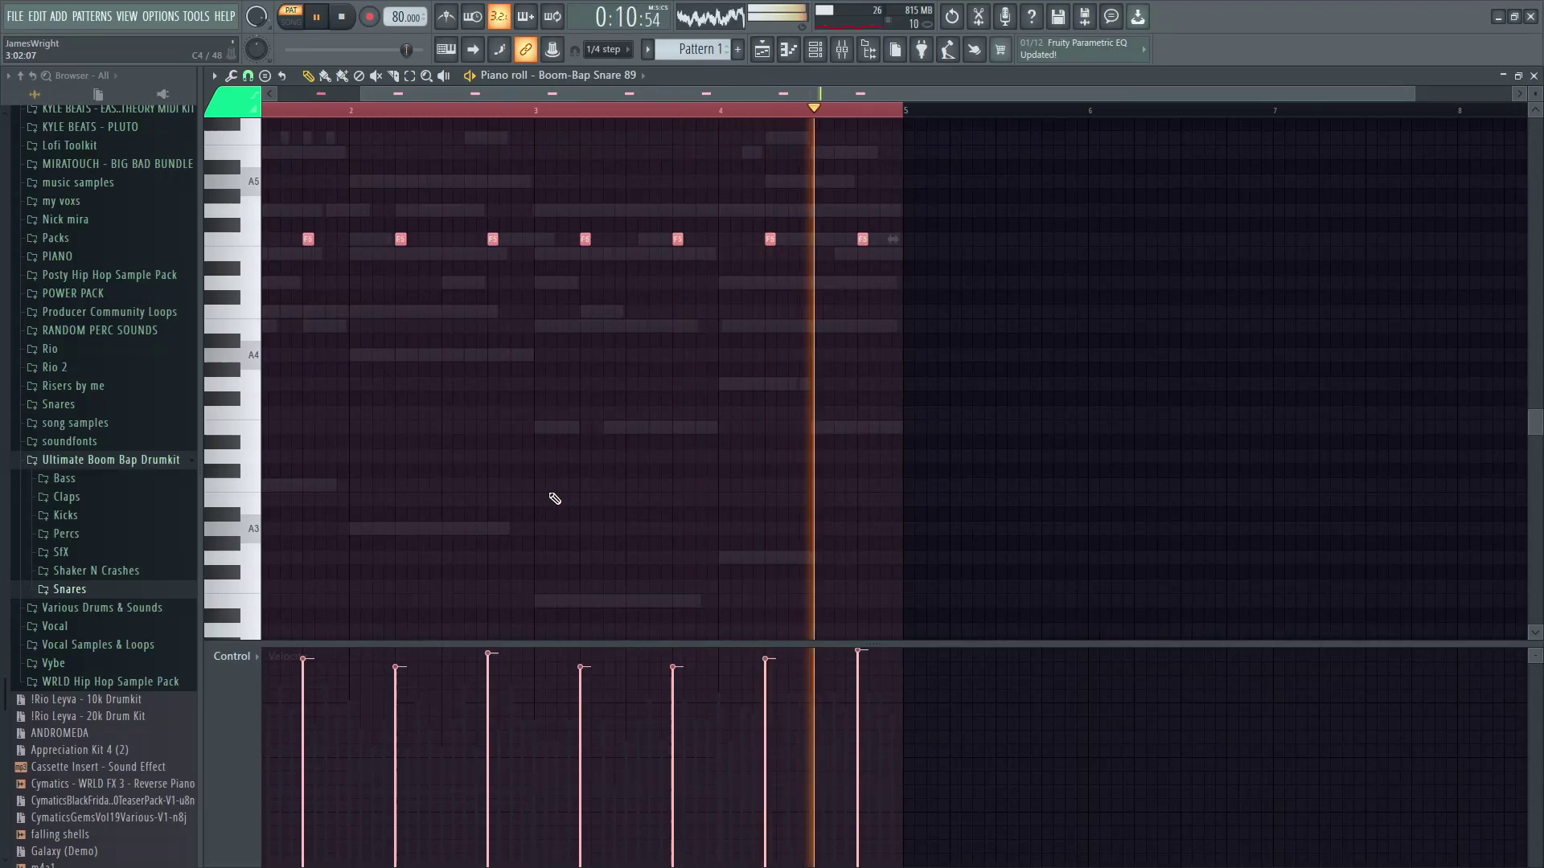
{"action": "key", "text": "ctrl+d"}
{"action": "key", "text": "space"}
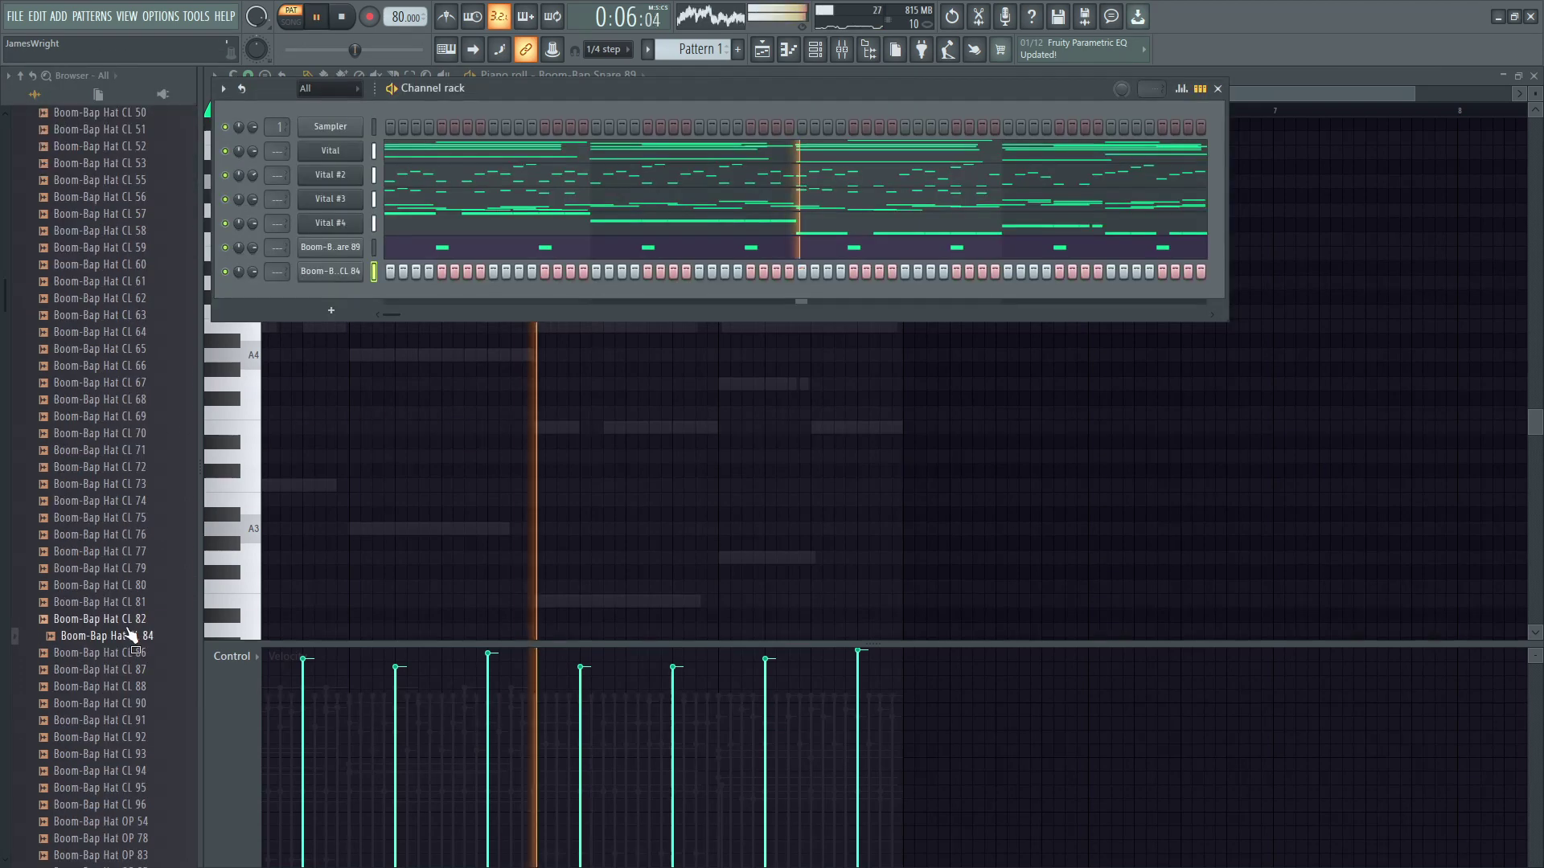
Collapse the Percs folder, expand Kicks in the Ultimate Boom Bap Drumkit, and pick 07_Kick_18_SP as the kick sample
{"action": "scroll", "coordinate": [71, 534], "scroll_direction": "up", "scroll_amount": 10}
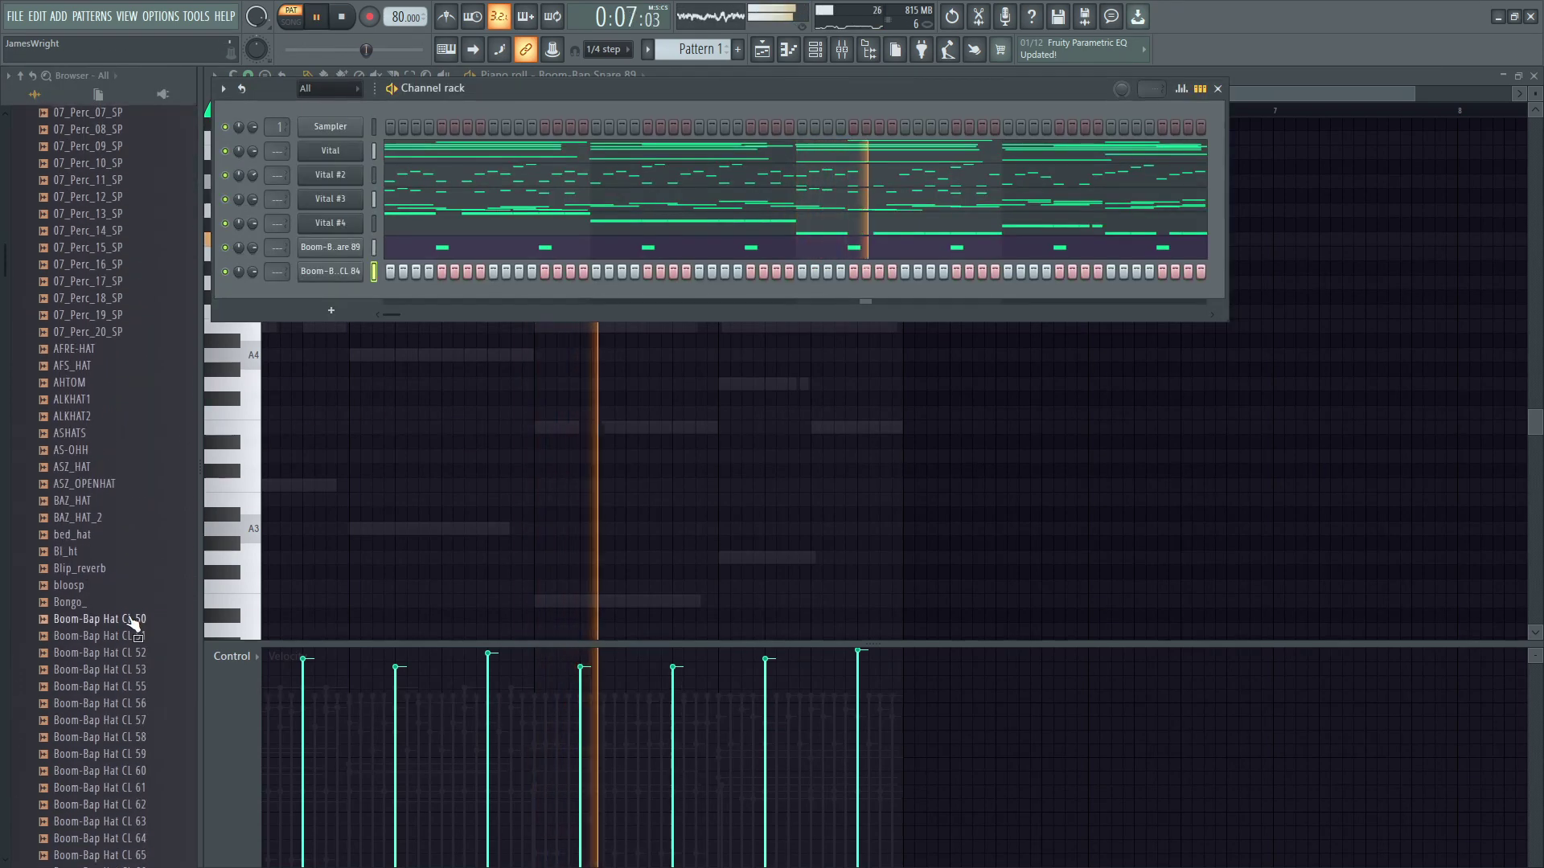
{"action": "scroll", "coordinate": [71, 534], "scroll_direction": "up", "scroll_amount": 12}
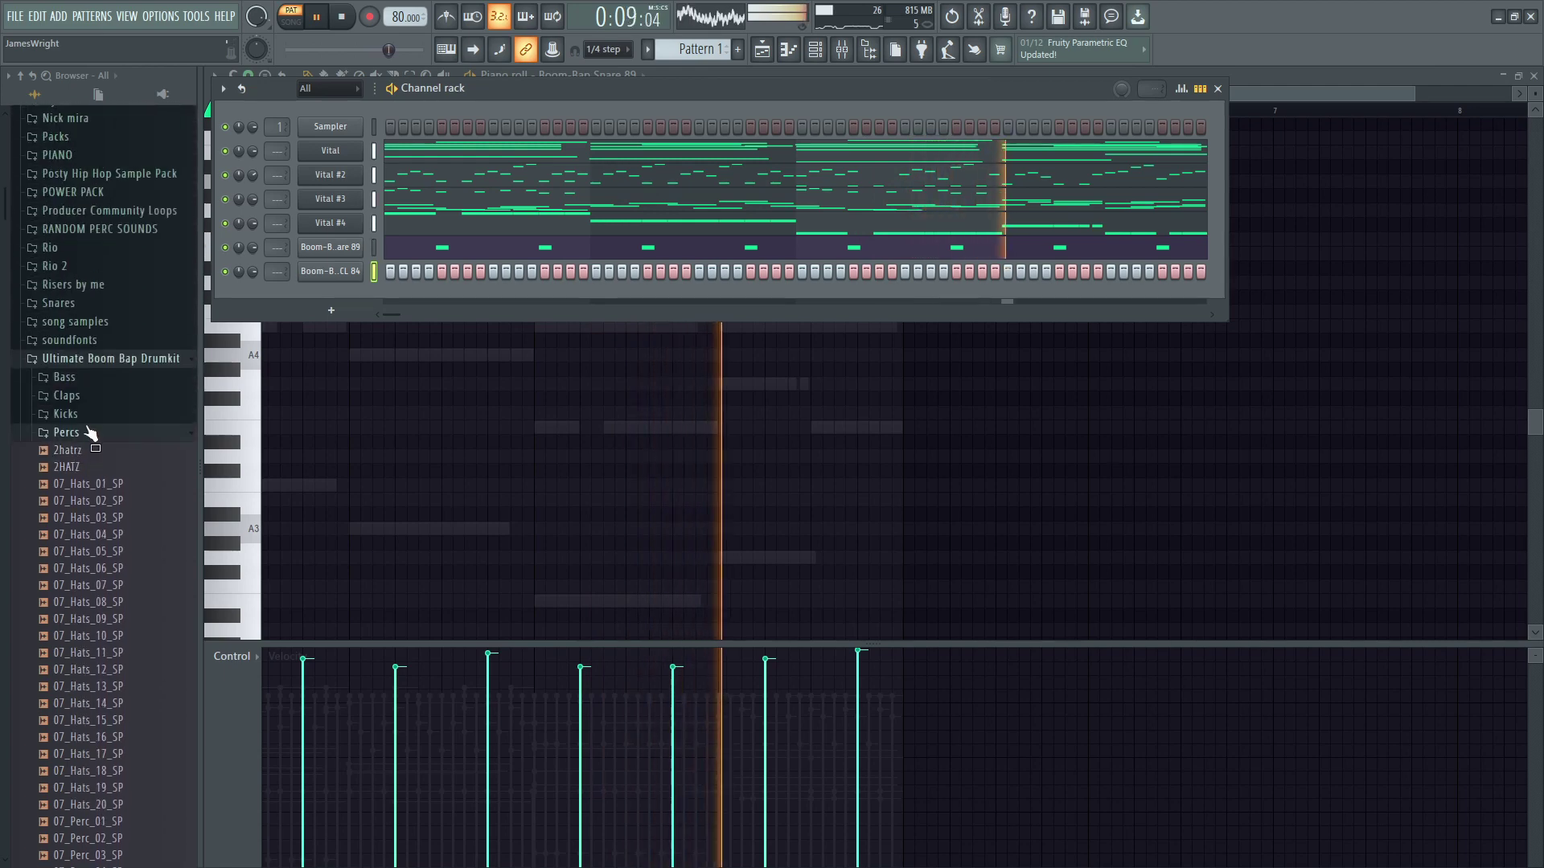
{"action": "left_click", "coordinate": [91, 432]}
{"action": "left_click", "coordinate": [66, 413]}
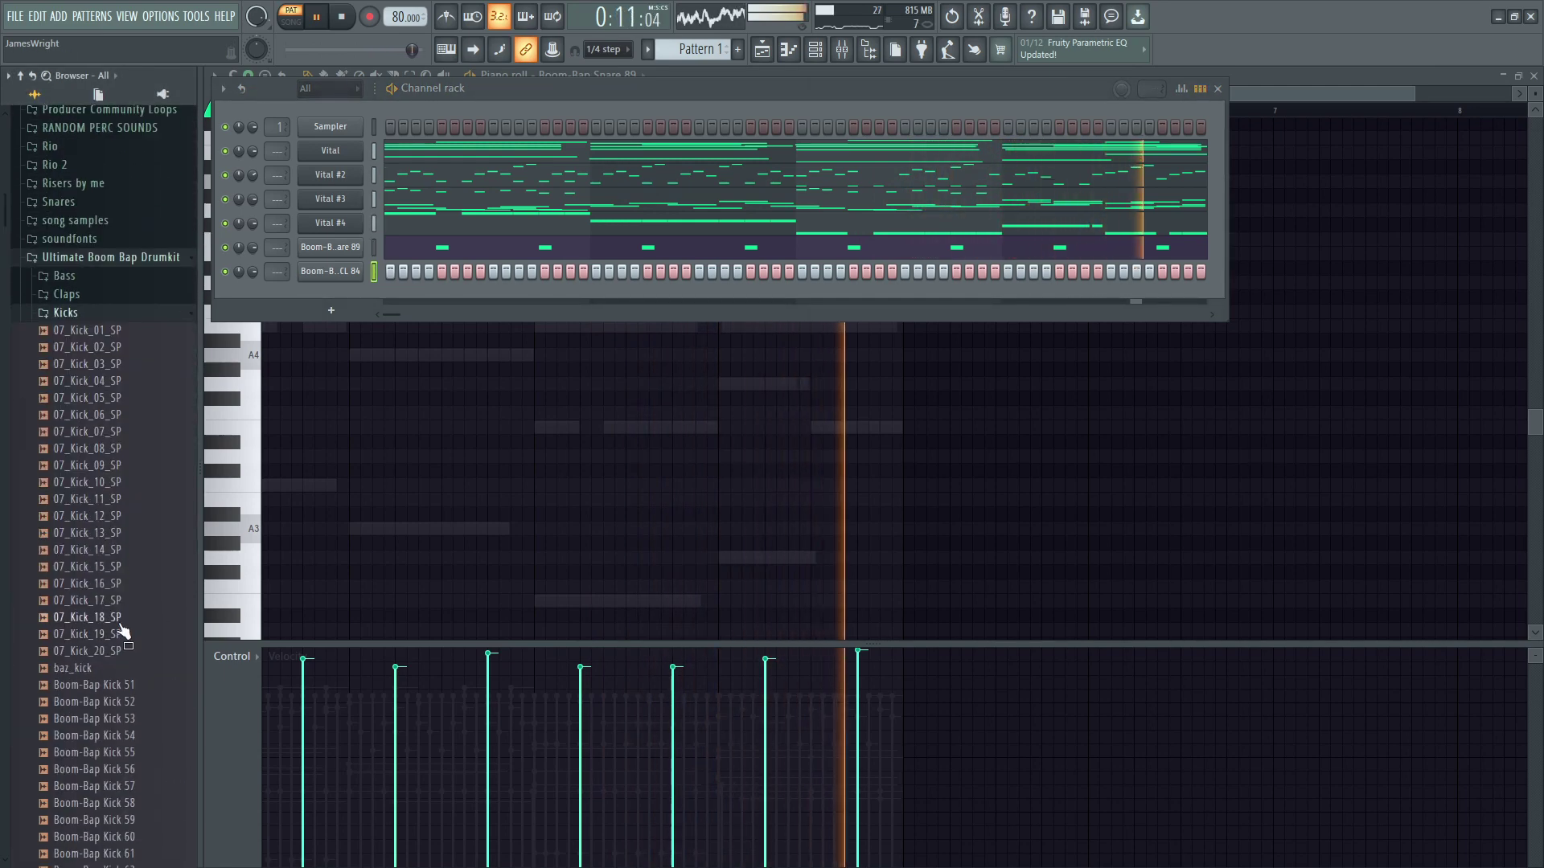
{"action": "left_click", "coordinate": [90, 617]}
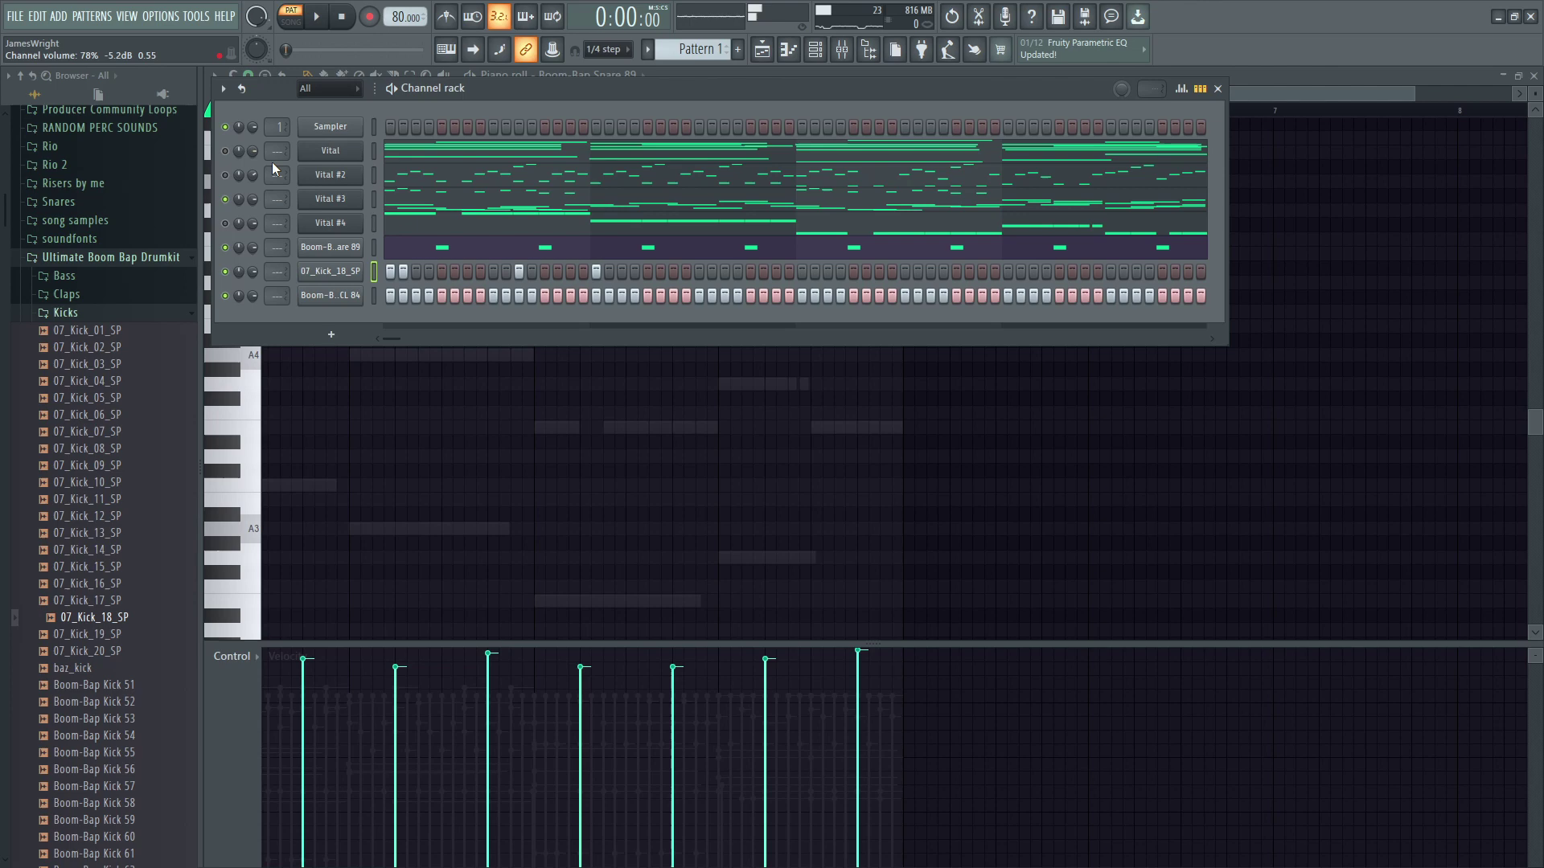
Play back the pattern and move the 07_Kick_18_SP hit on step 15 to step 14
{"action": "key", "text": "space"}
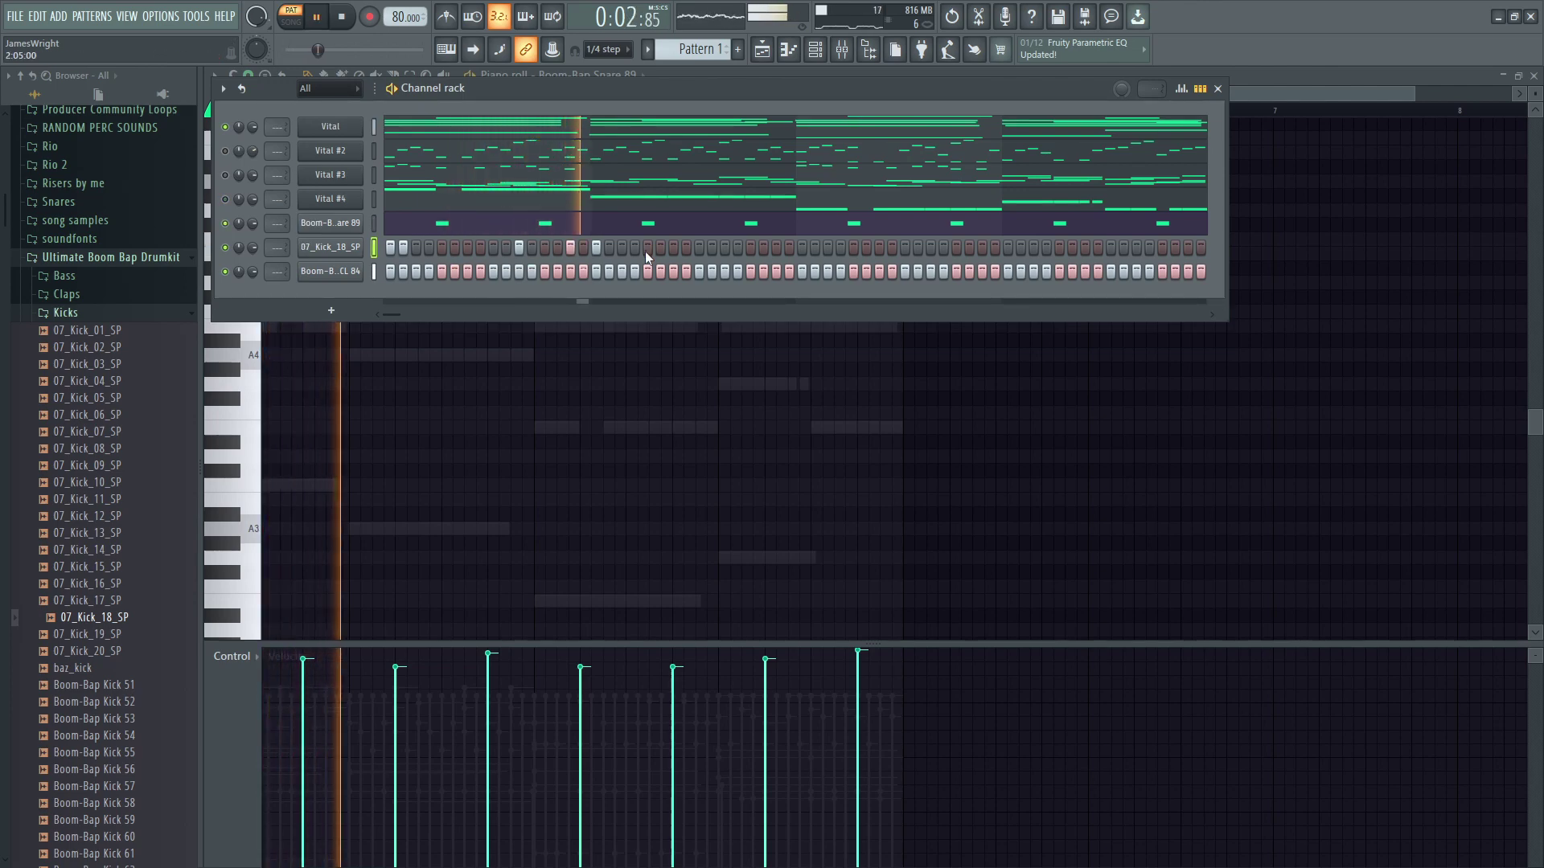
{"action": "key", "text": "space"}
{"action": "key", "text": "space"}
{"action": "right_click", "coordinate": [570, 248]}
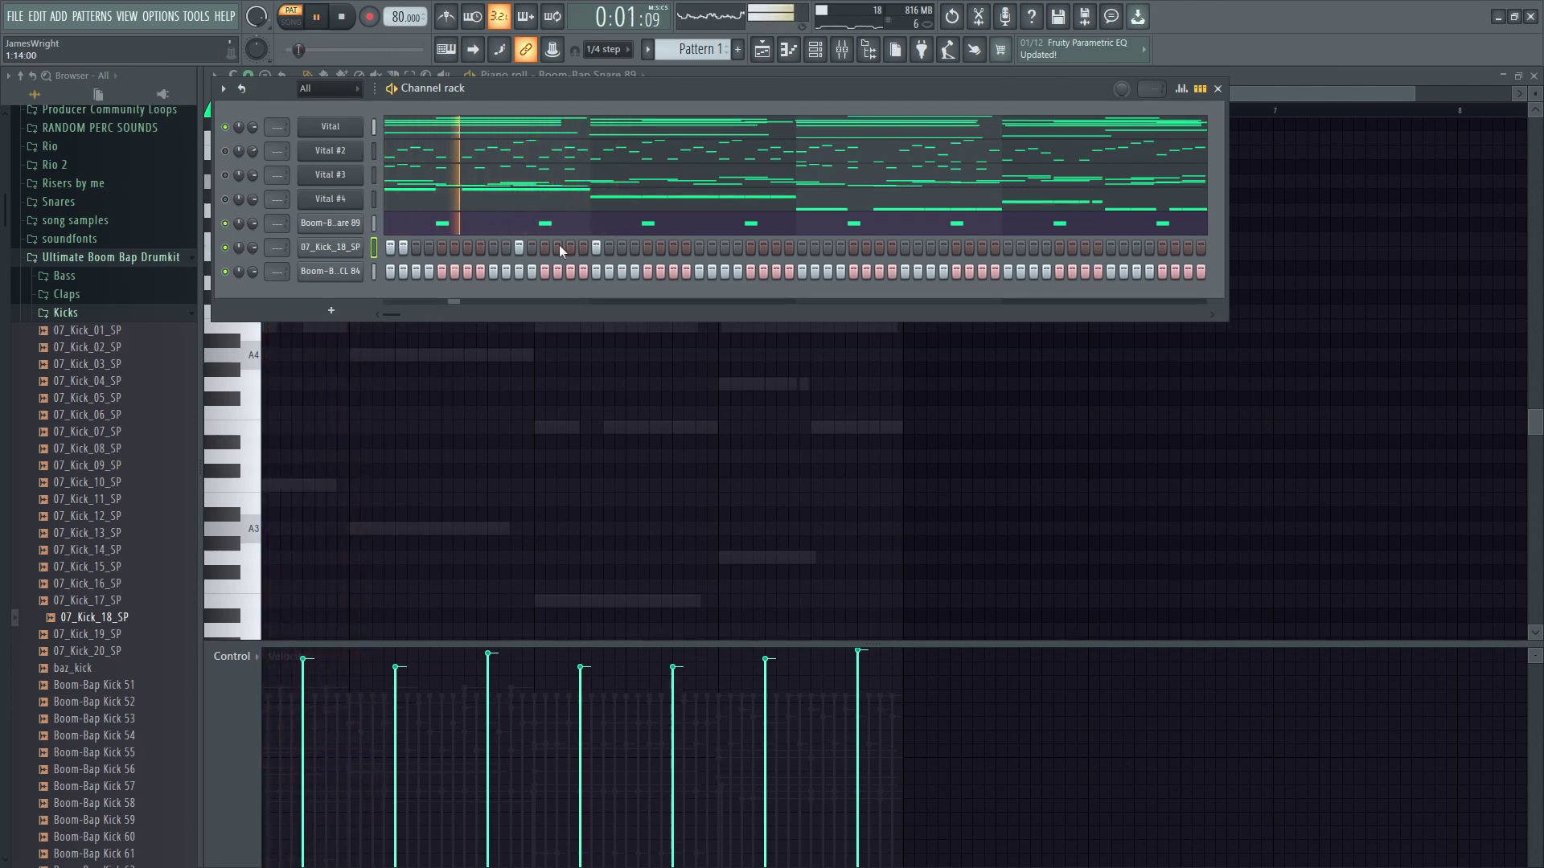
{"action": "left_click", "coordinate": [558, 248]}
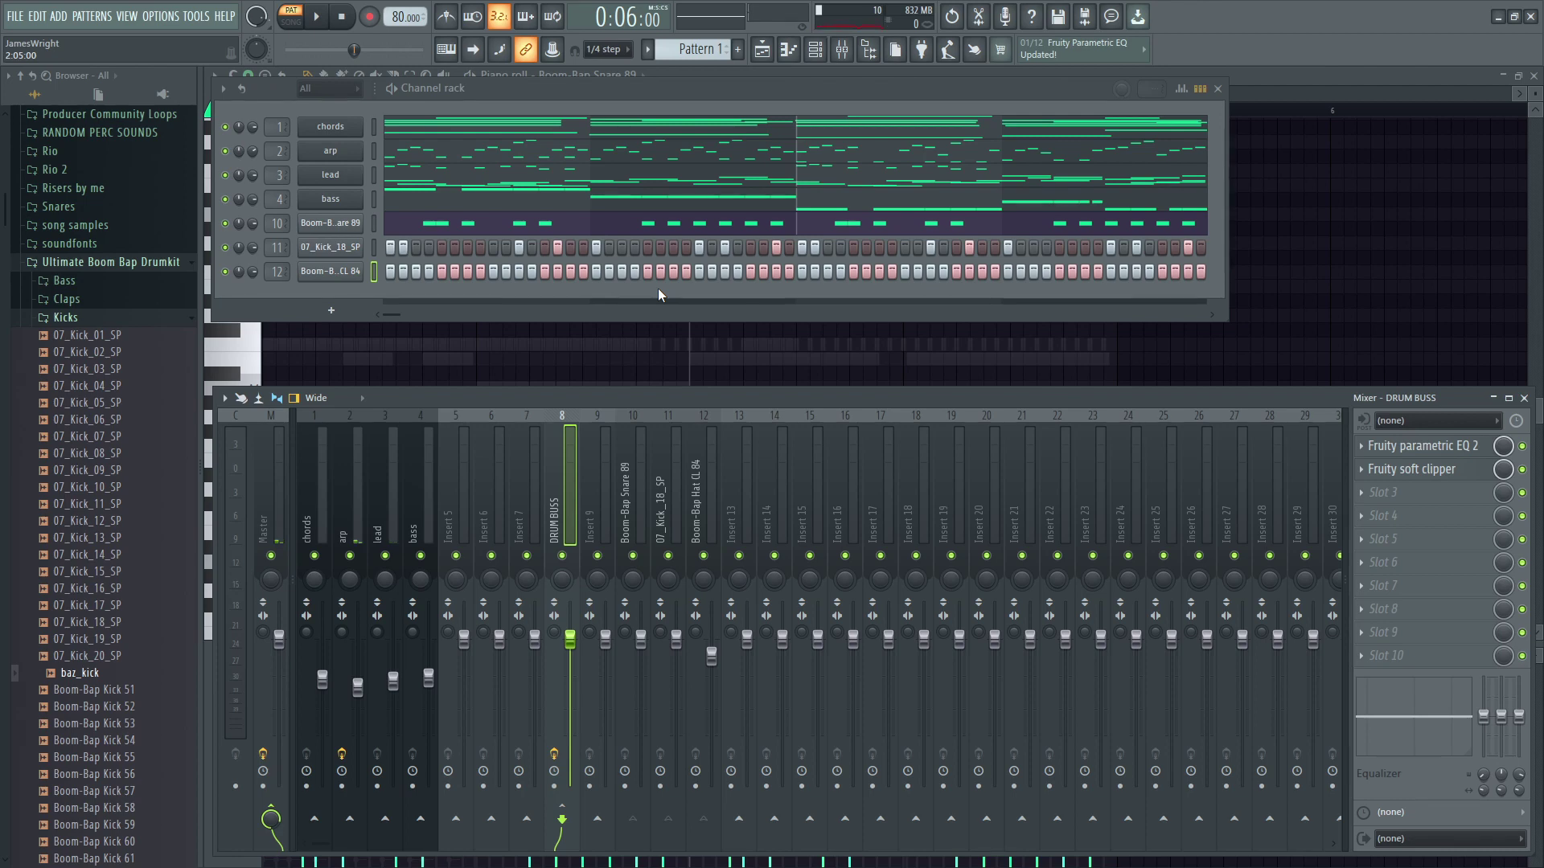
Show the Playlist and split Pattern 1 by channel
{"action": "left_click", "coordinate": [716, 359]}
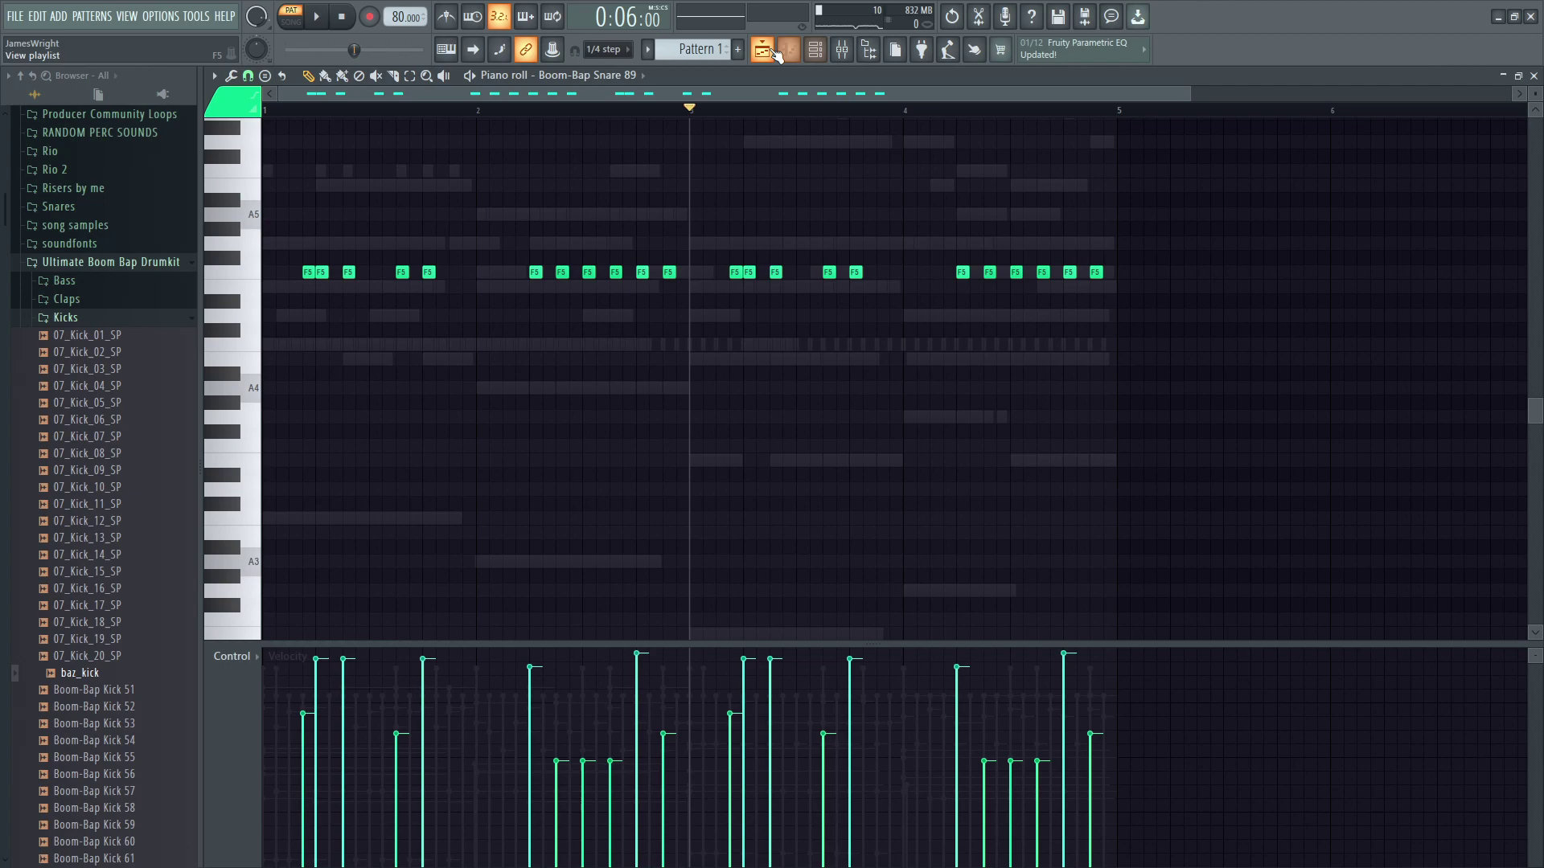
{"action": "left_click", "coordinate": [772, 51]}
{"action": "right_click", "coordinate": [256, 135]}
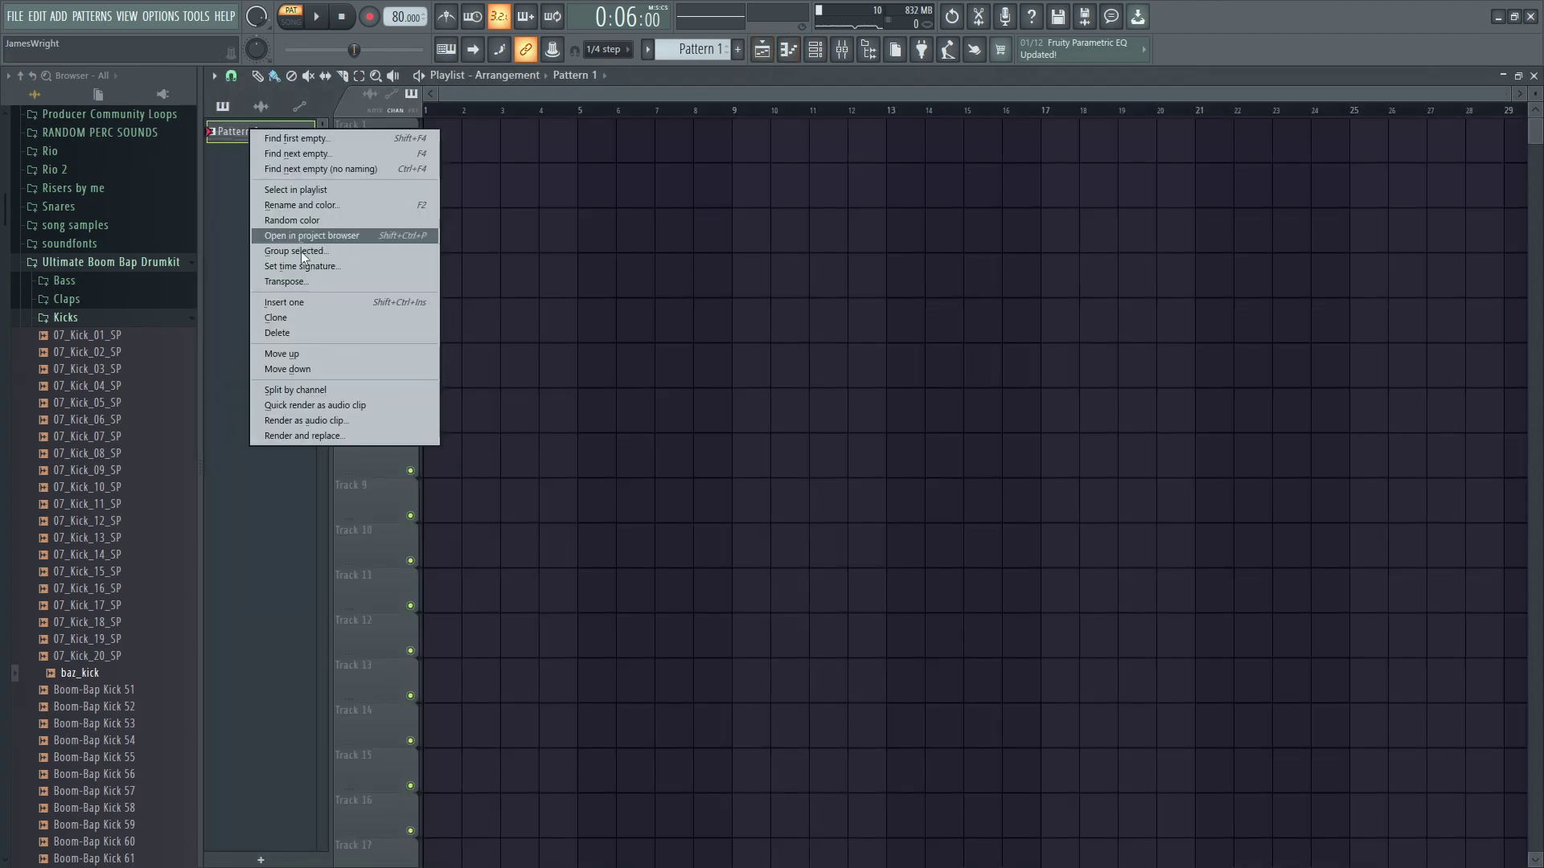
{"action": "left_click", "coordinate": [339, 403]}
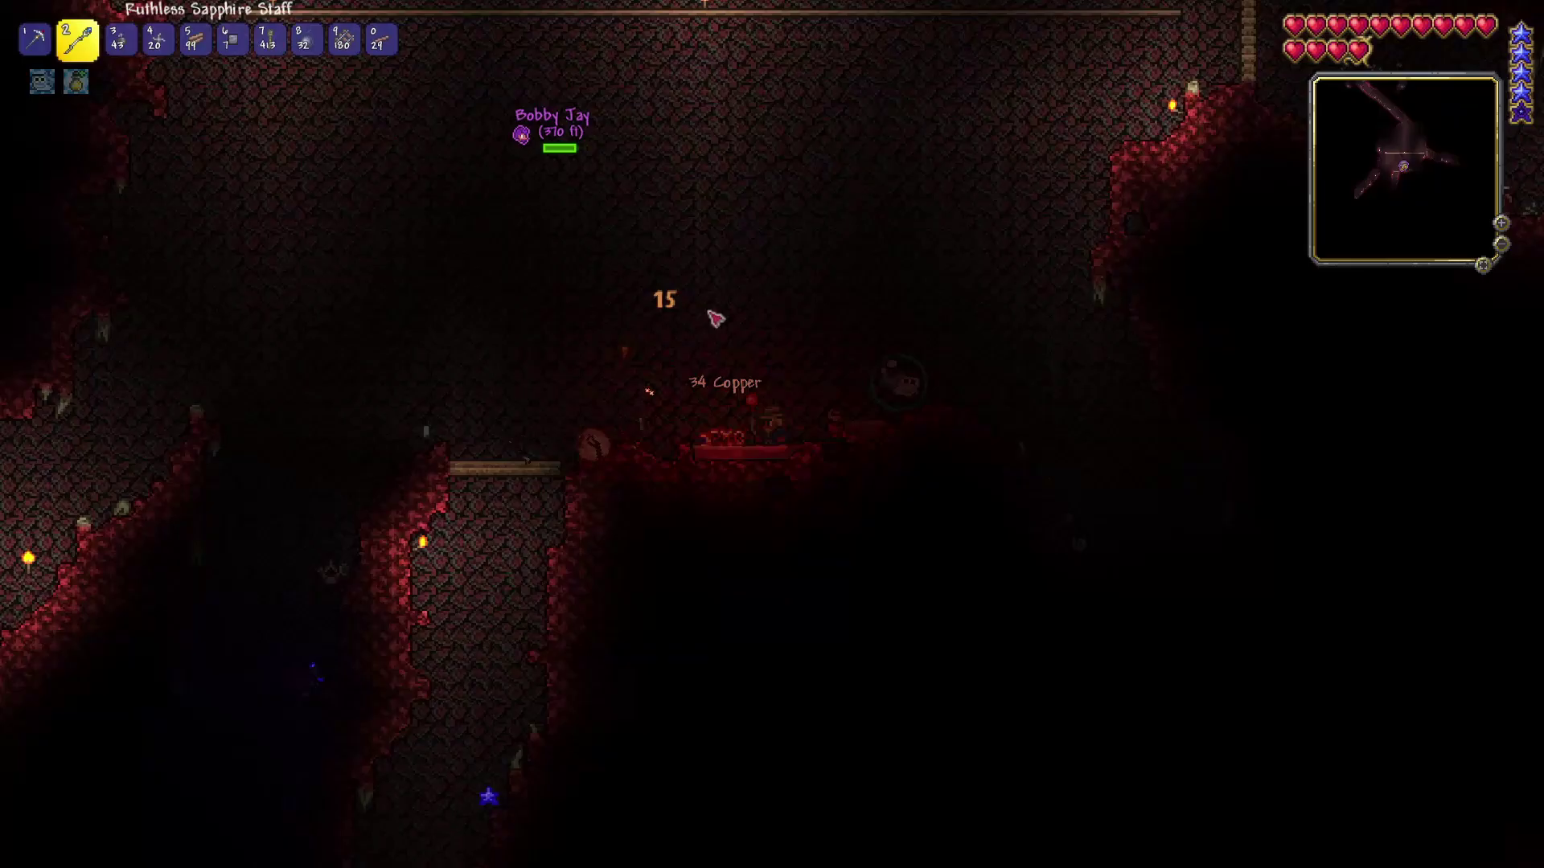
{"action": "key", "text": "a"}
{"action": "key", "text": "space"}
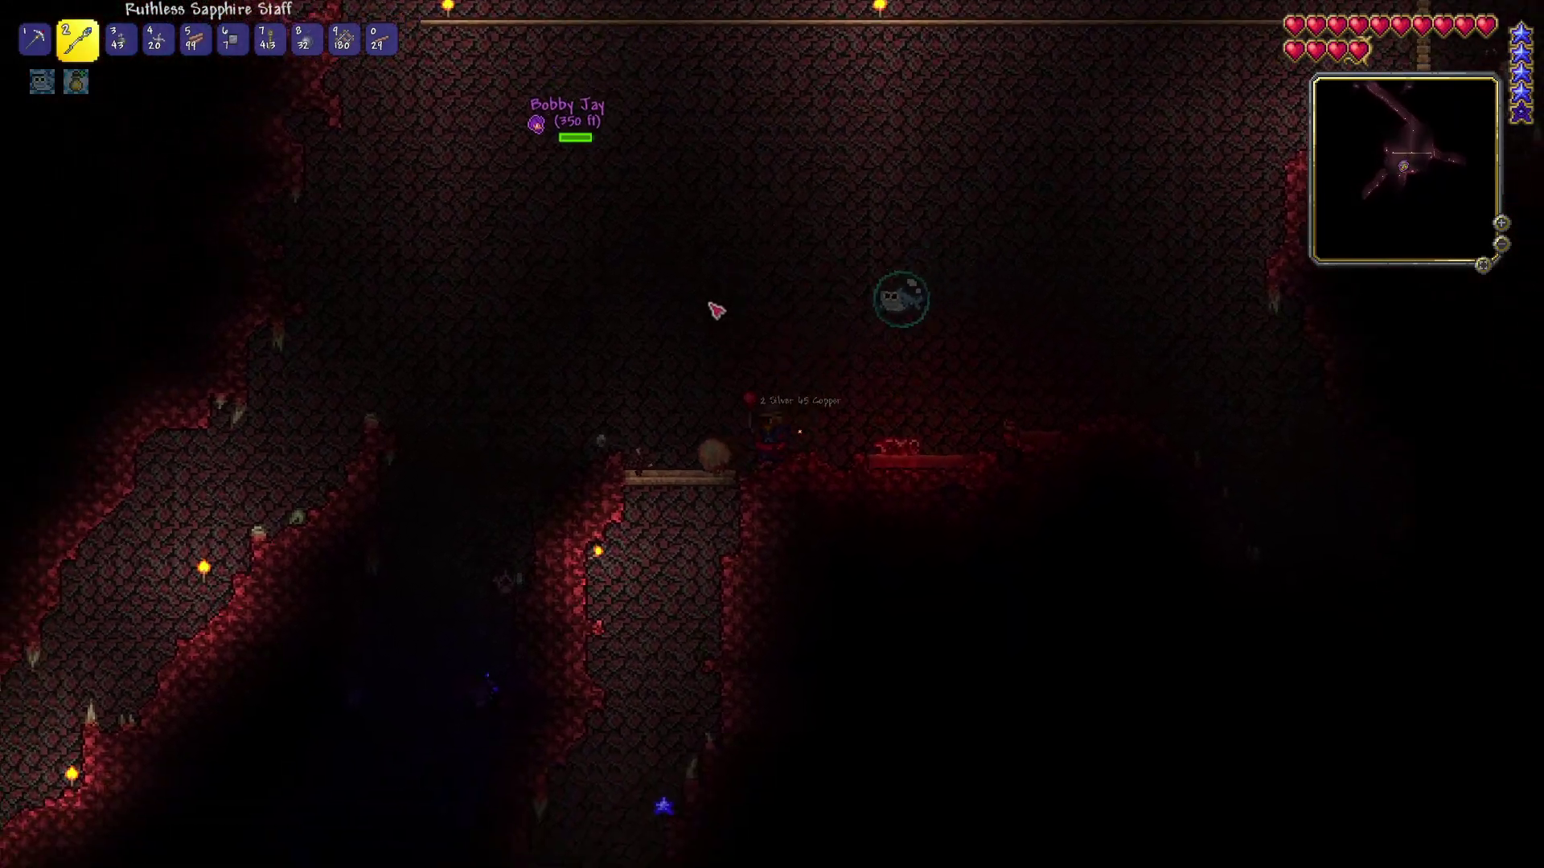
{"action": "key", "text": "space"}
{"action": "key", "text": "space"}
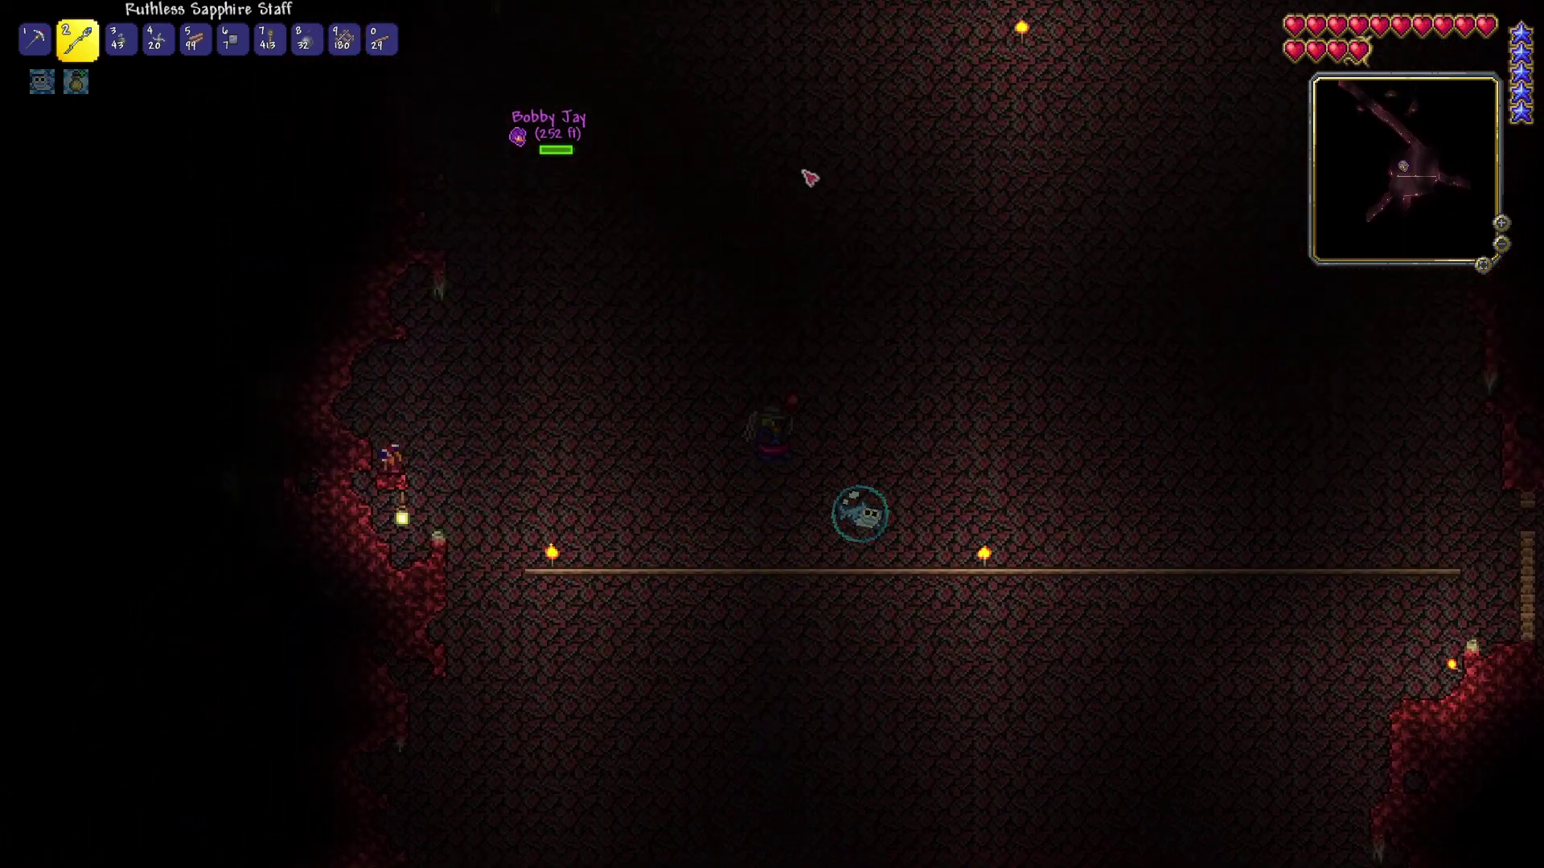
{"action": "key", "text": "Escape"}
{"action": "key", "text": "Escape"}
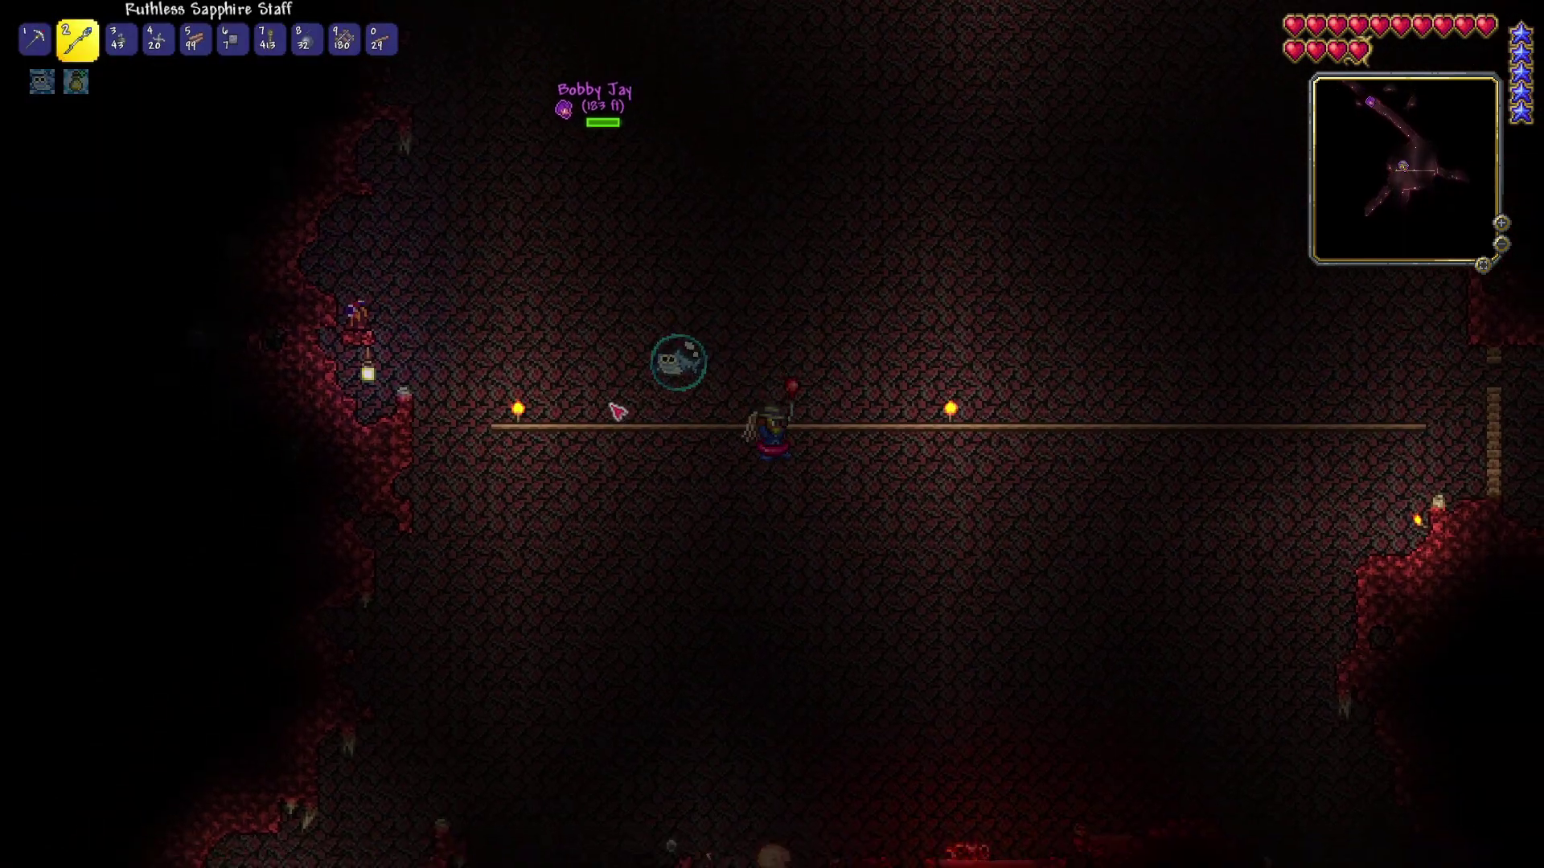
{"action": "key", "text": "s"}
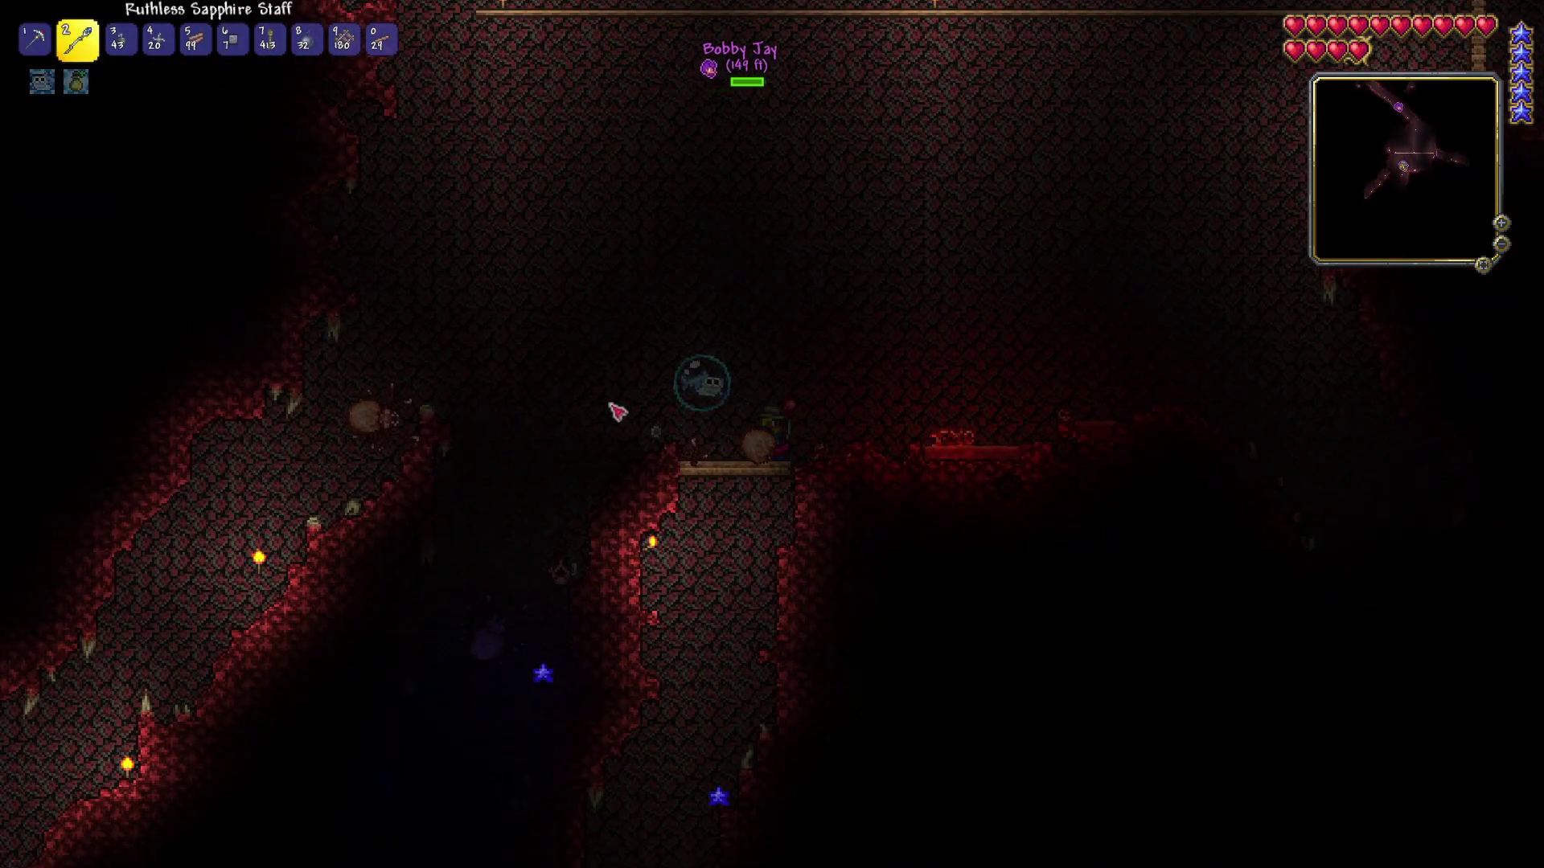
{"action": "key", "text": "Escape"}
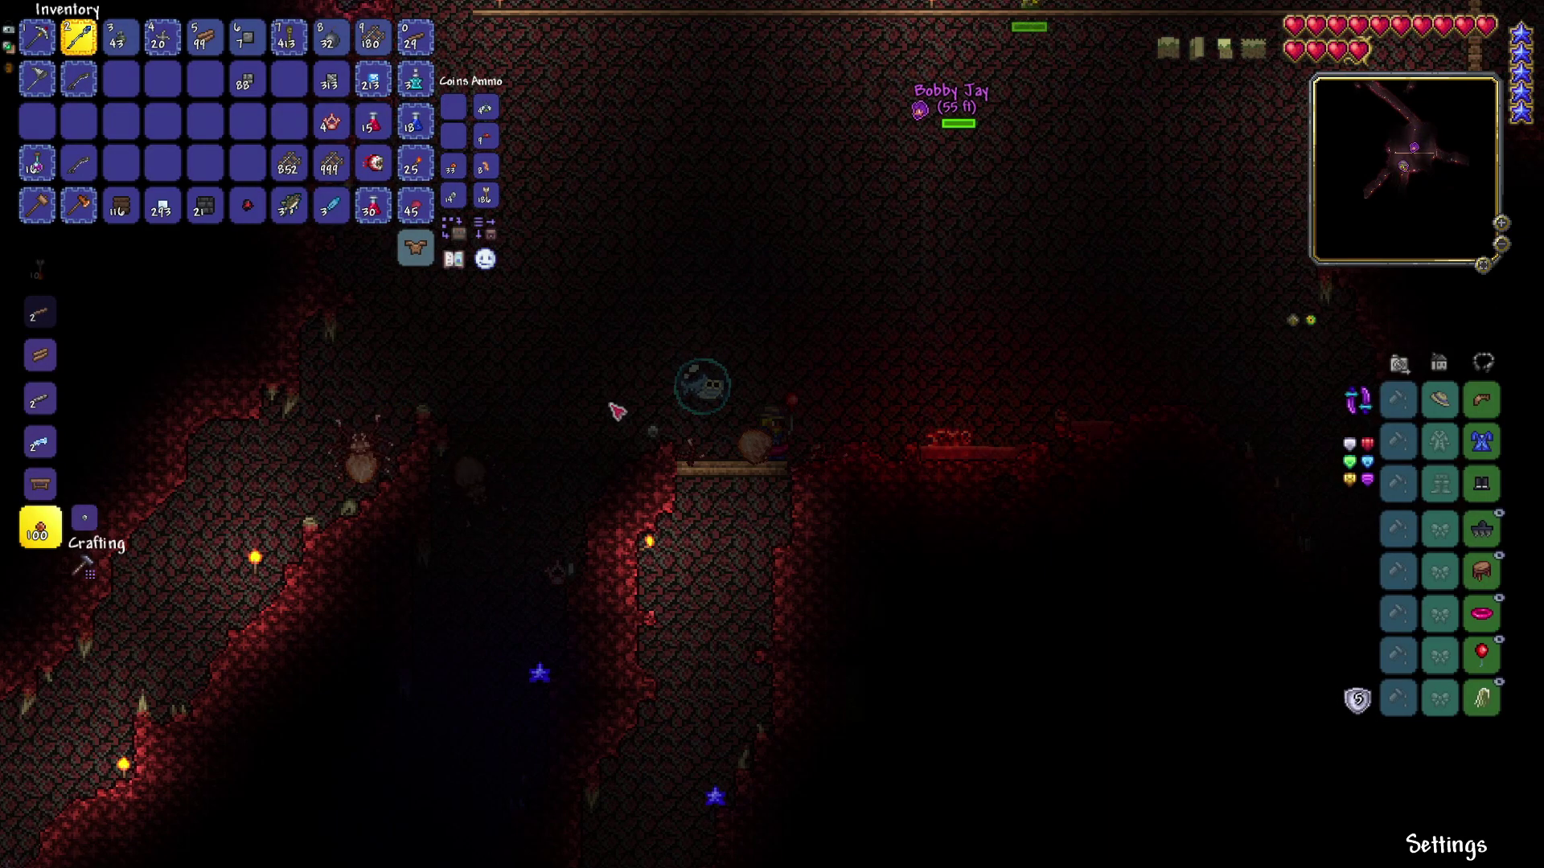
{"action": "key", "text": "d"}
{"action": "left_click", "coordinate": [88, 569]}
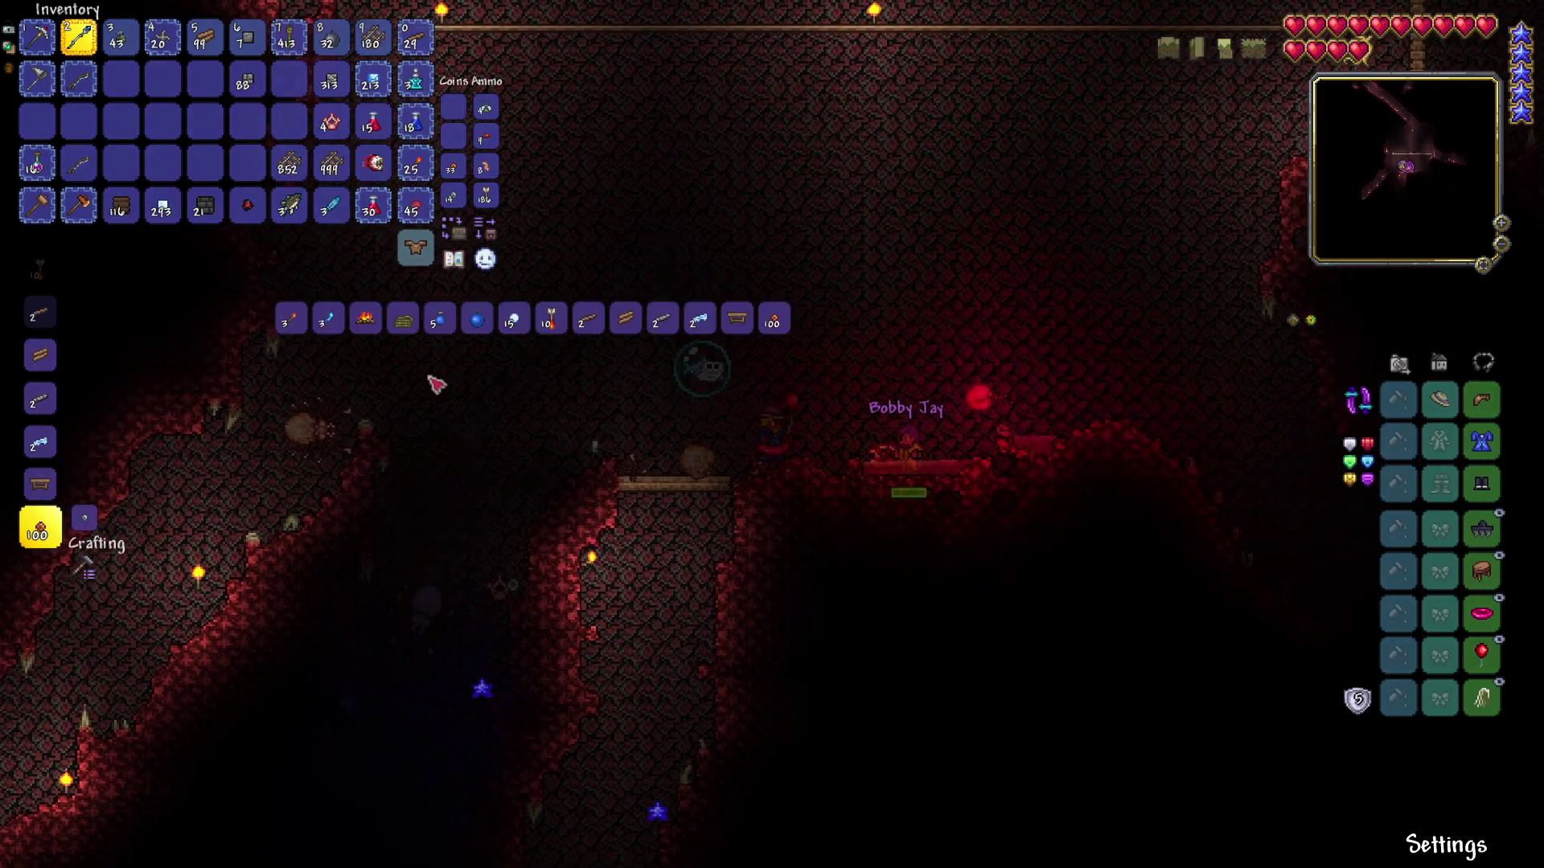
{"action": "left_click", "coordinate": [370, 321]}
{"action": "left_click", "coordinate": [53, 531]}
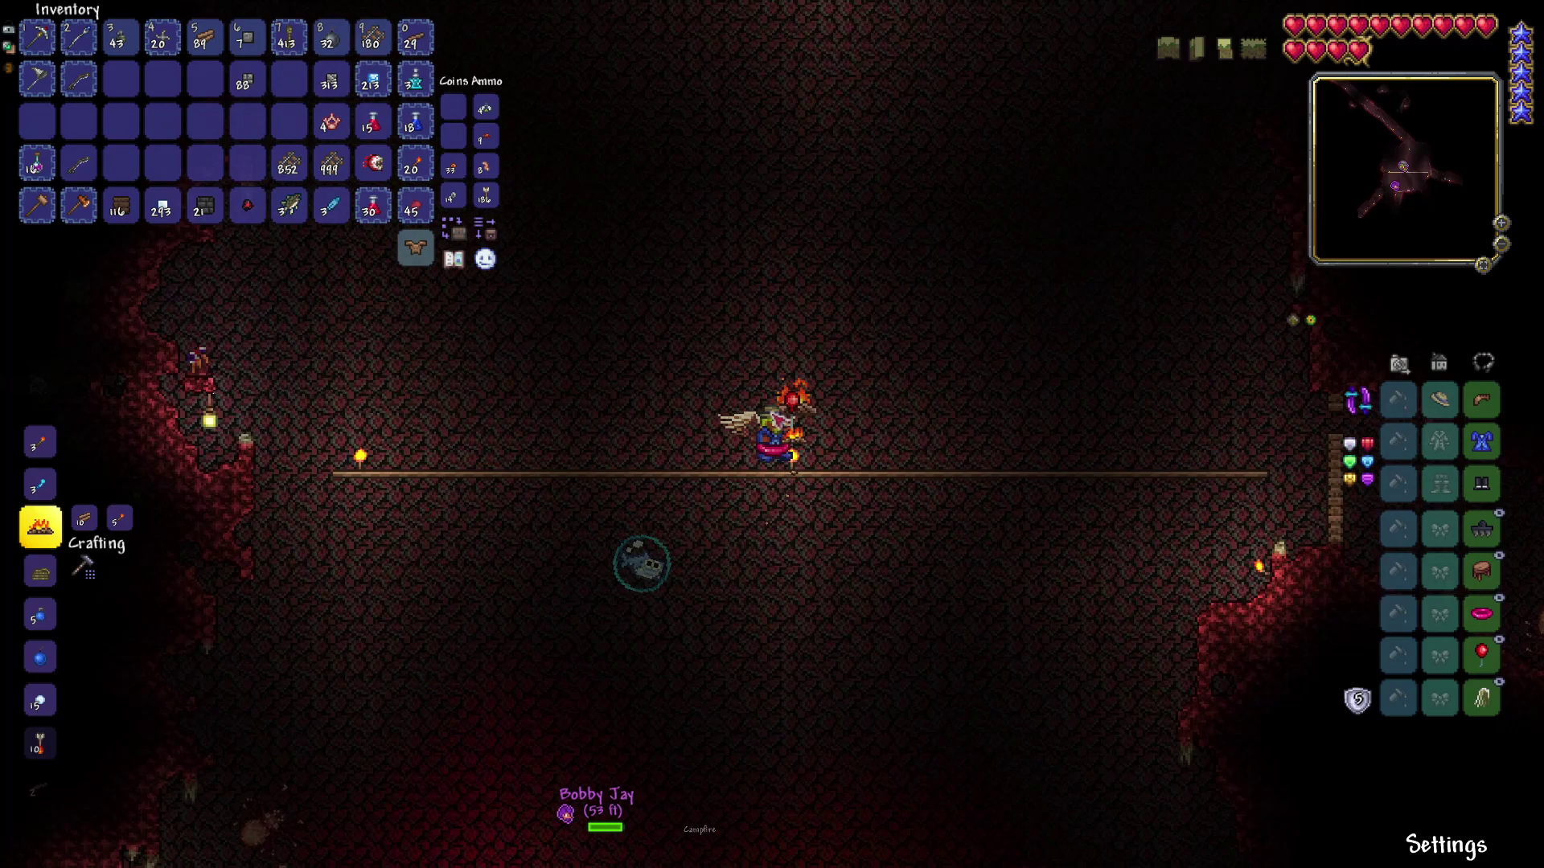
{"action": "left_click", "coordinate": [735, 448]}
{"action": "key", "text": "Escape"}
{"action": "key", "text": "s"}
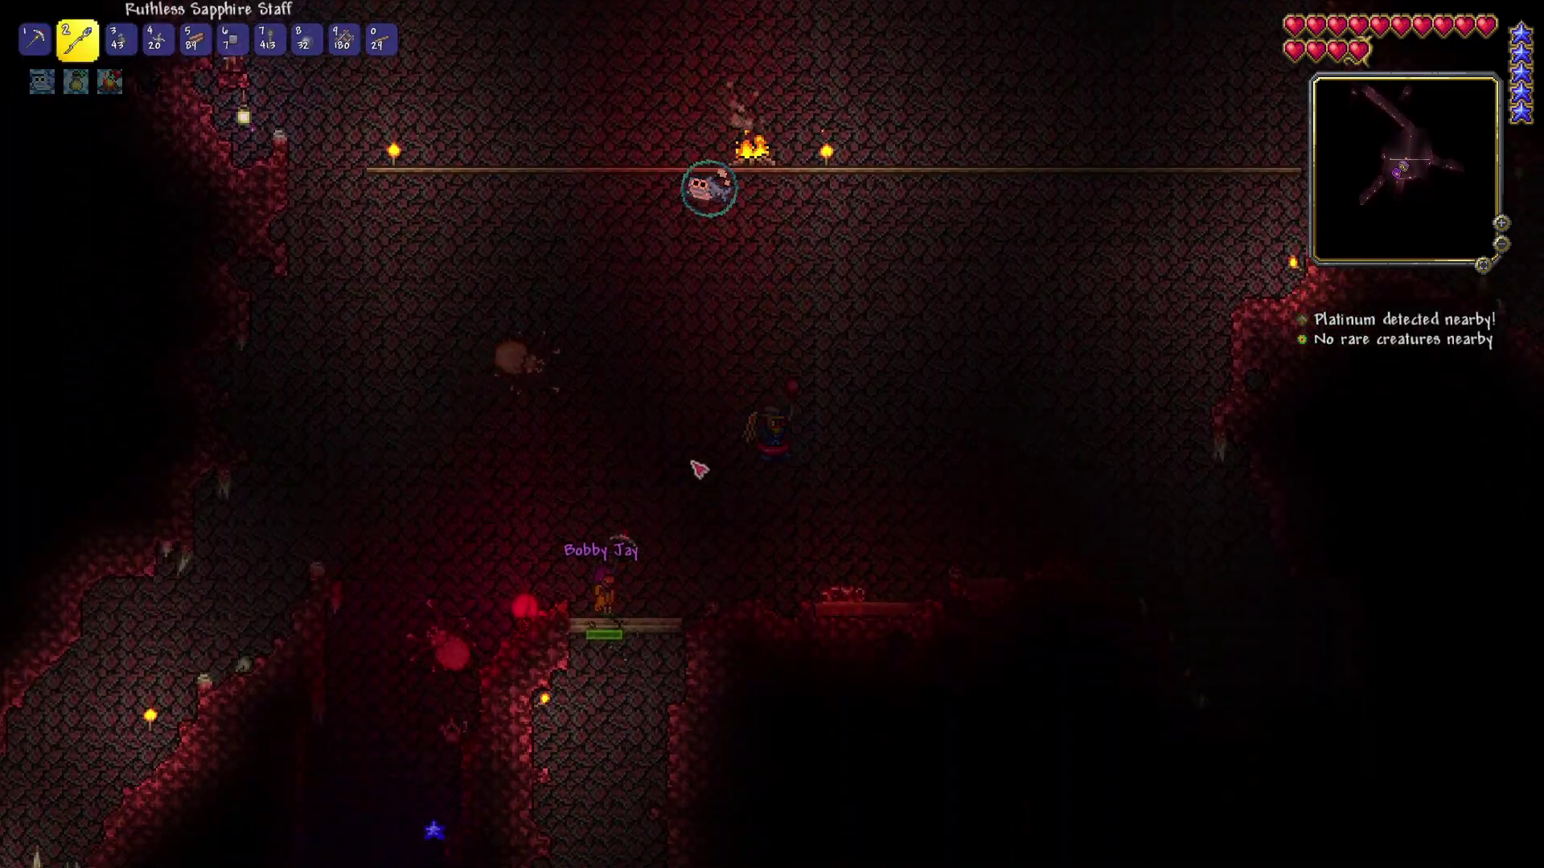
{"action": "key", "text": "a"}
{"action": "key", "text": "d"}
{"action": "mouse_move", "coordinate": [635, 309]}
{"action": "left_mouse_down"}
{"action": "mouse_move", "coordinate": [592, 334]}
{"action": "mouse_move", "coordinate": [568, 379]}
{"action": "mouse_move", "coordinate": [477, 424]}
{"action": "mouse_move", "coordinate": [477, 505]}
{"action": "mouse_move", "coordinate": [494, 379]}
{"action": "left_mouse_up"}
{"action": "key", "text": "a"}
{"action": "key", "text": "space"}
{"action": "key", "text": "a"}
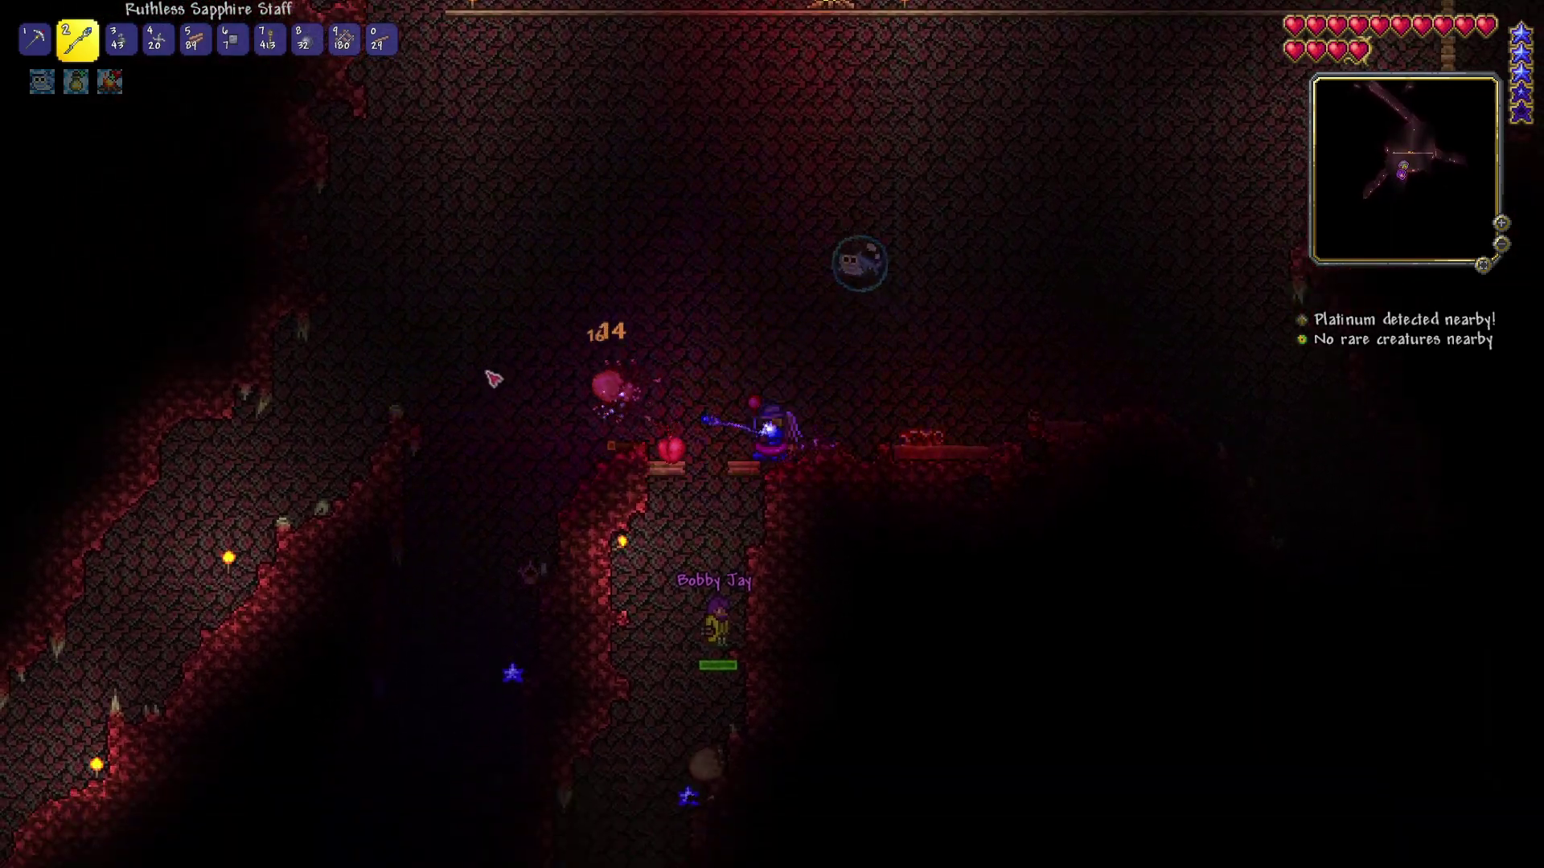
{"action": "key", "text": "a"}
{"action": "key", "text": "5"}
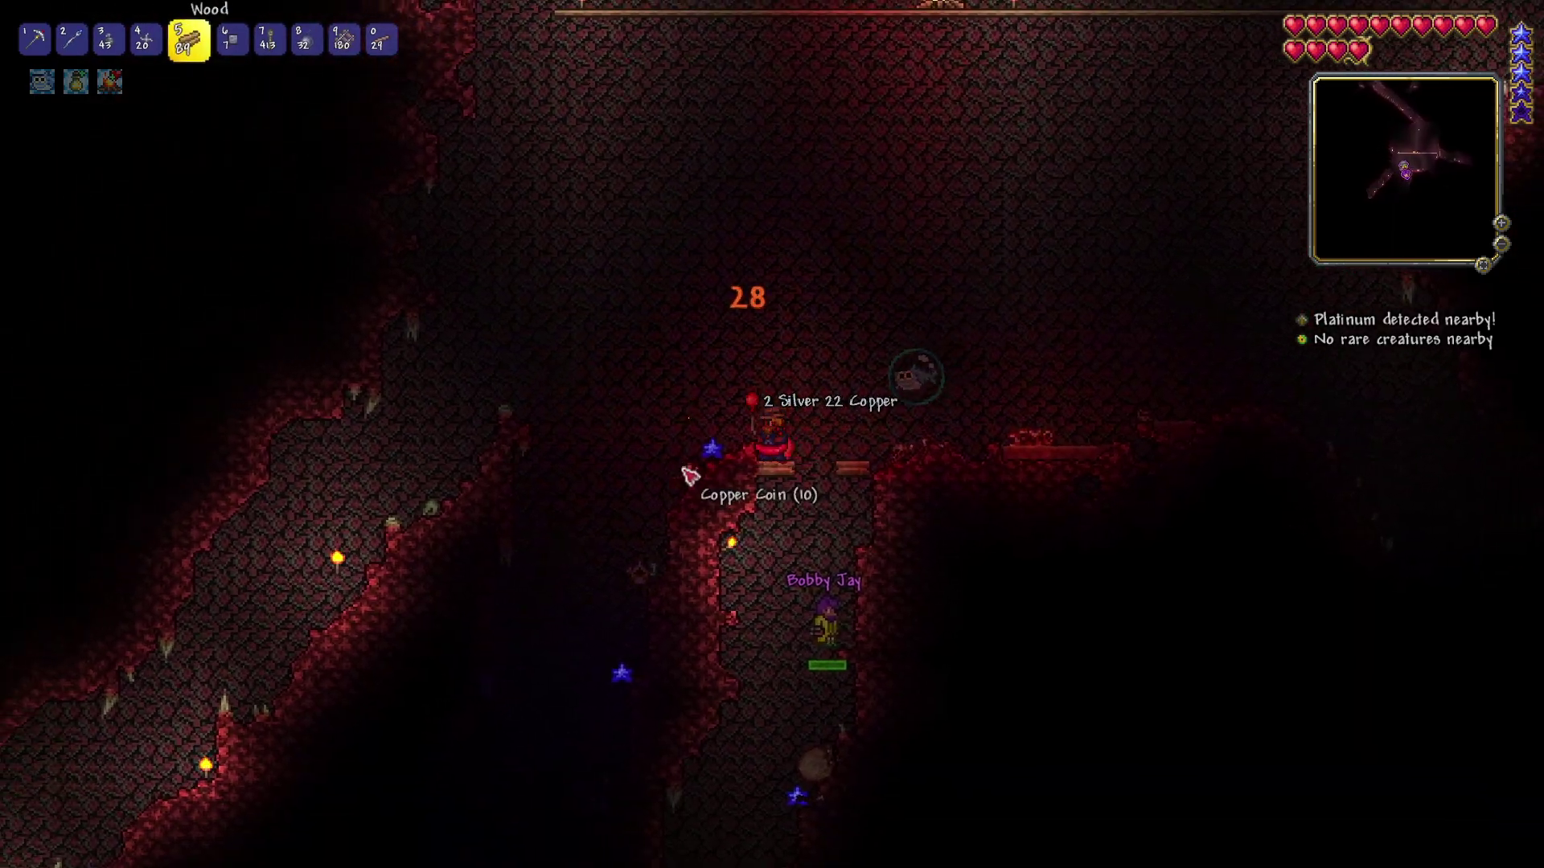
{"action": "mouse_move", "coordinate": [711, 487]}
{"action": "left_mouse_down"}
{"action": "mouse_move", "coordinate": [671, 483]}
{"action": "mouse_move", "coordinate": [689, 423]}
{"action": "mouse_move", "coordinate": [709, 459]}
{"action": "left_mouse_up"}
{"action": "key", "text": "a"}
{"action": "key", "text": "a"}
{"action": "key", "text": "space"}
{"action": "key", "text": "space"}
{"action": "key", "text": "d"}
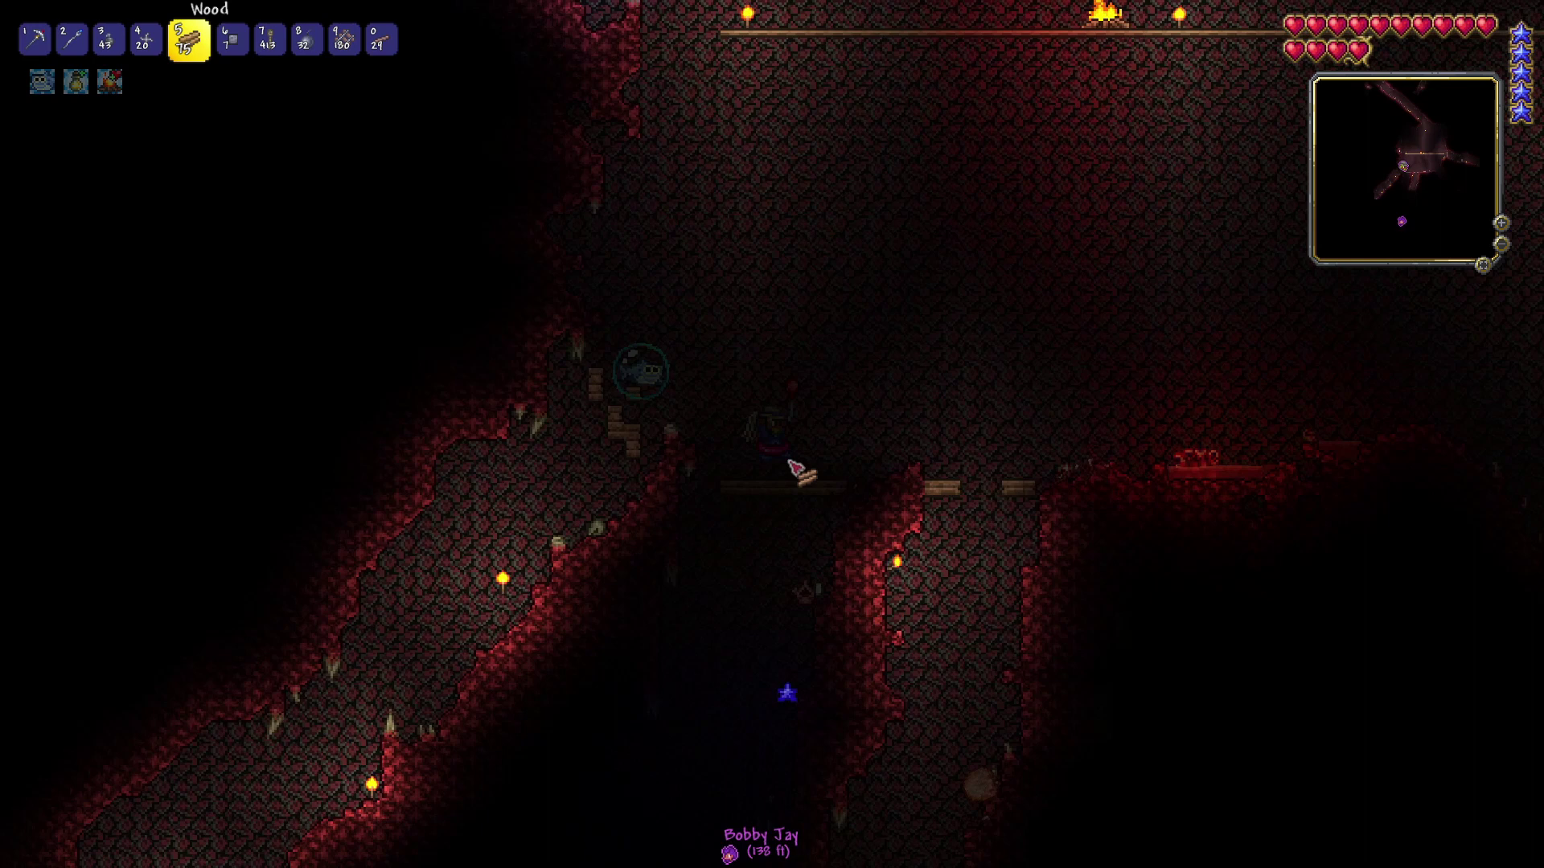
{"action": "key", "text": "d"}
{"action": "key", "text": "d"}
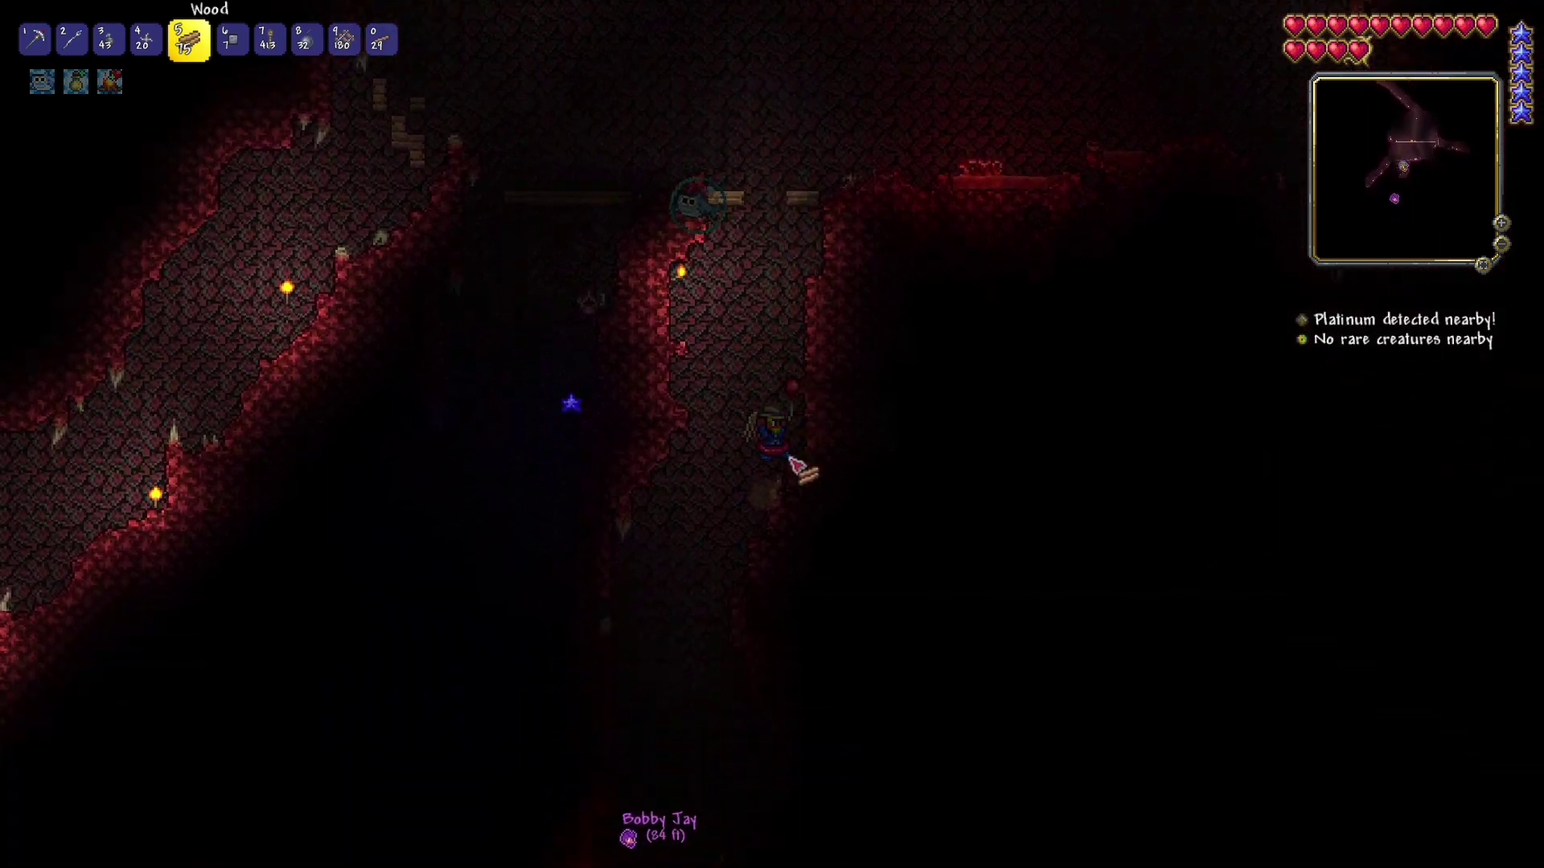
{"action": "key", "text": "a"}
{"action": "key", "text": "d"}
{"action": "key", "text": "a"}
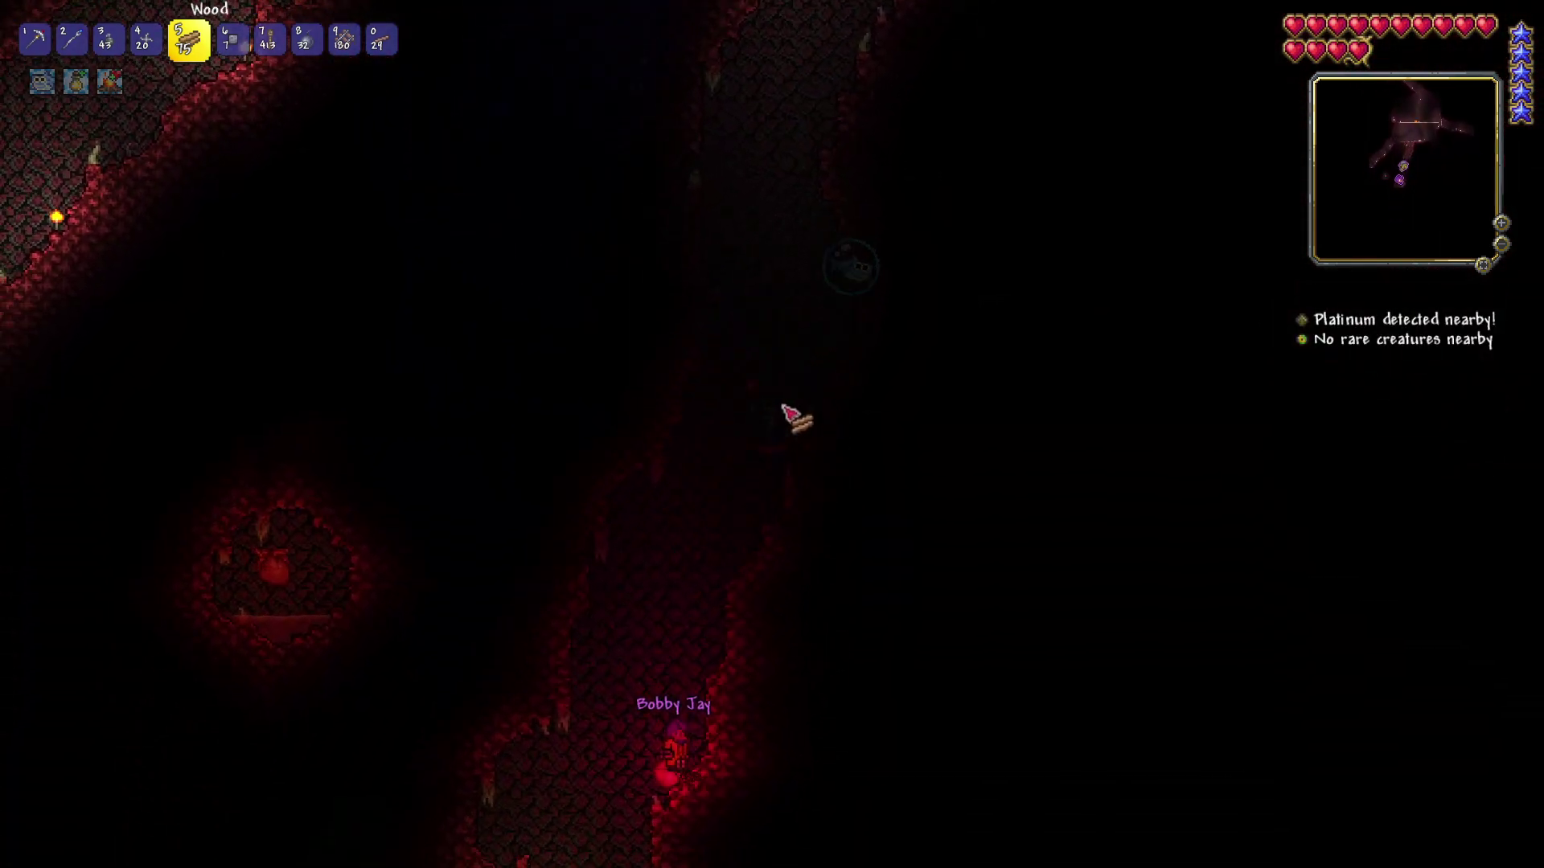
{"action": "key", "text": "a"}
{"action": "key", "text": "a"}
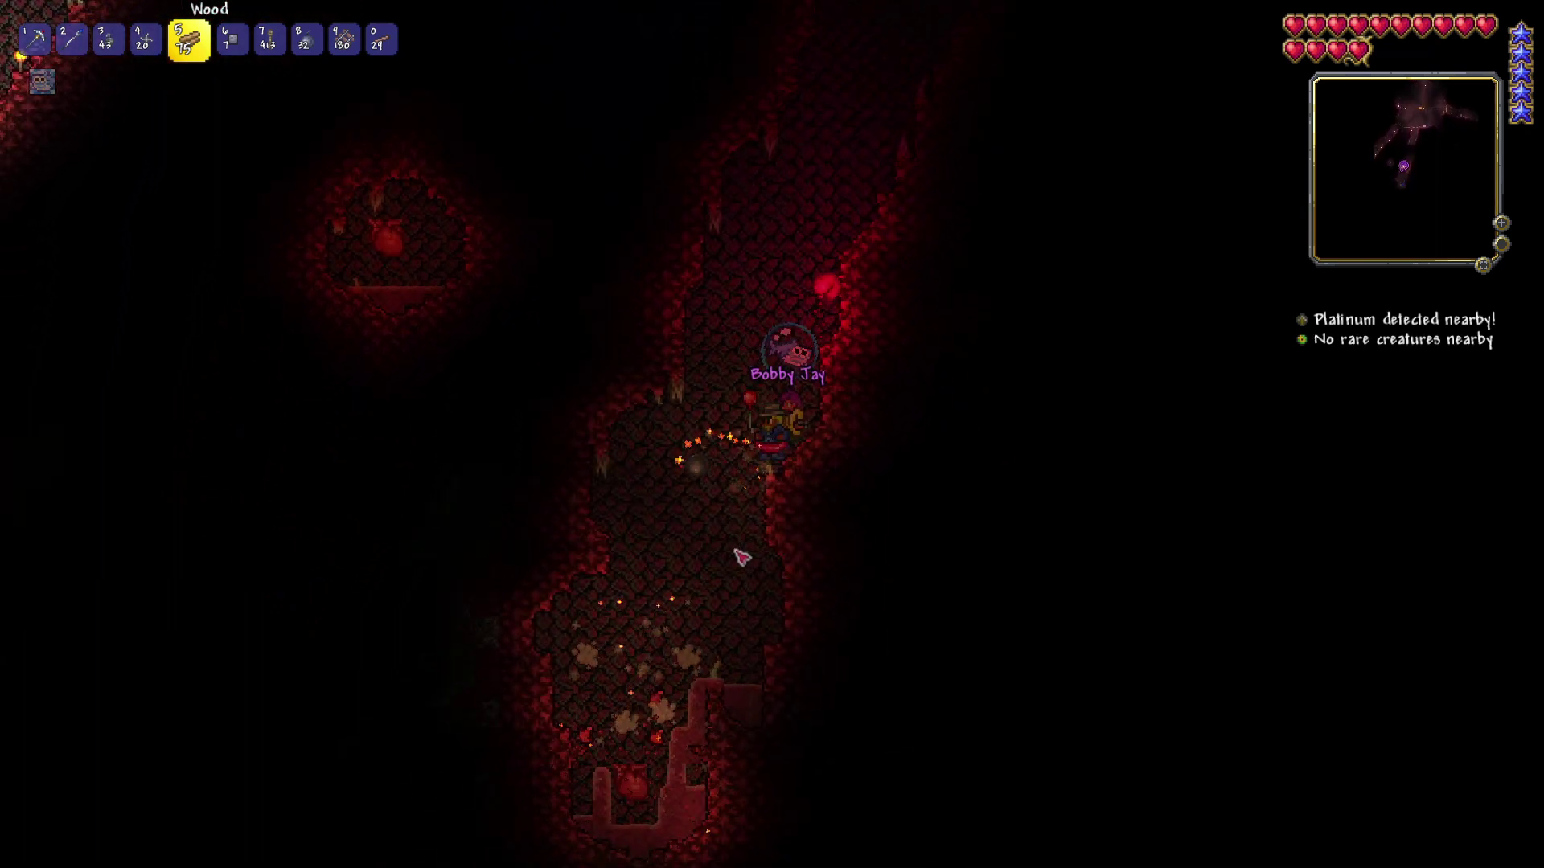
{"action": "key", "text": "Escape"}
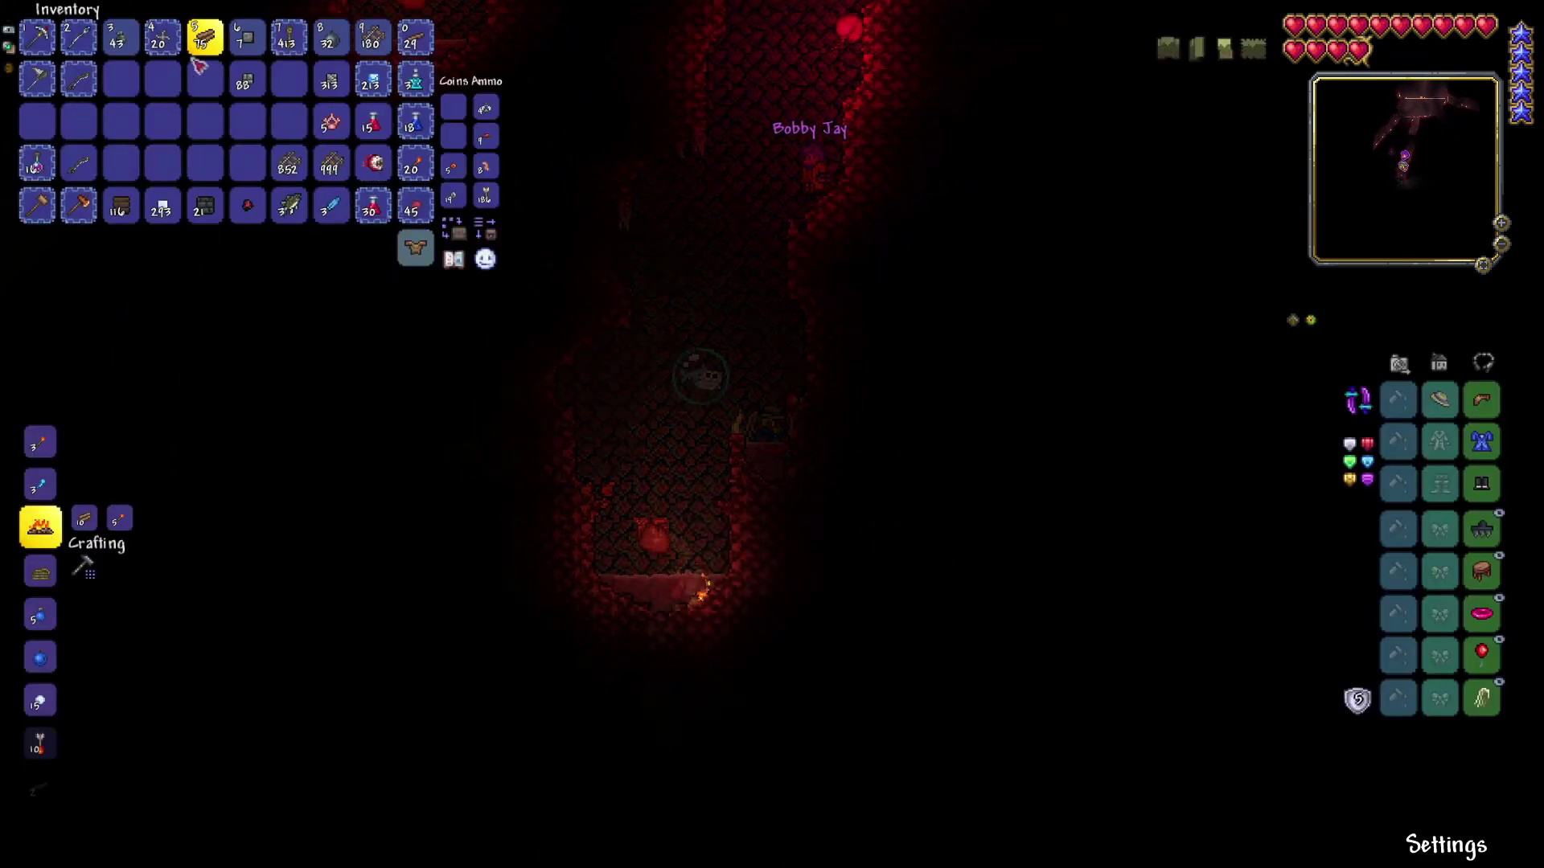
{"action": "left_click", "coordinate": [117, 44]}
{"action": "left_click", "coordinate": [119, 84]}
{"action": "key", "text": "Escape"}
{"action": "key", "text": "a"}
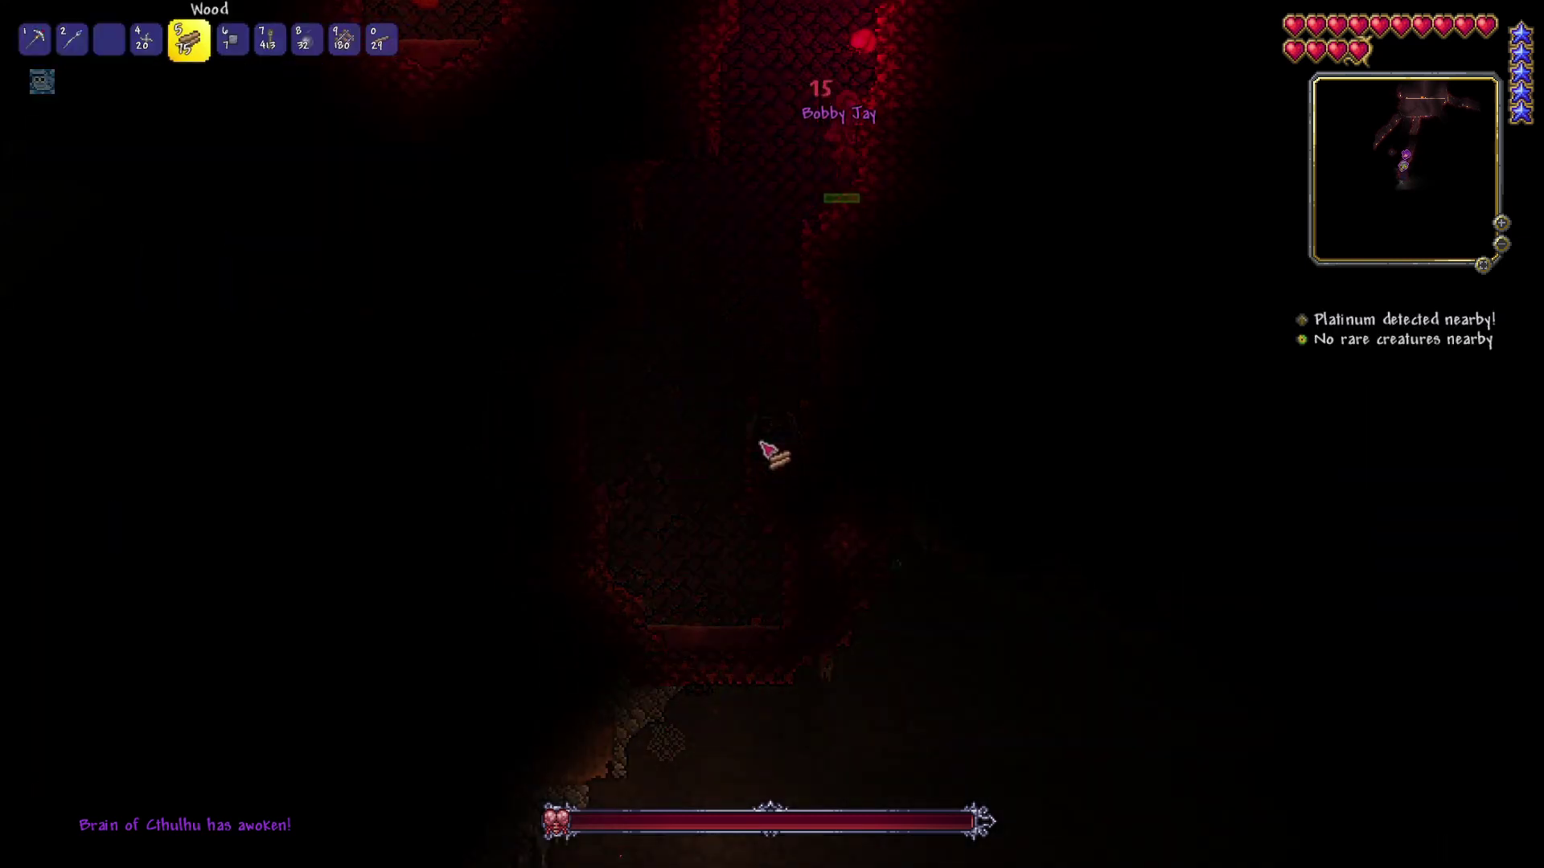